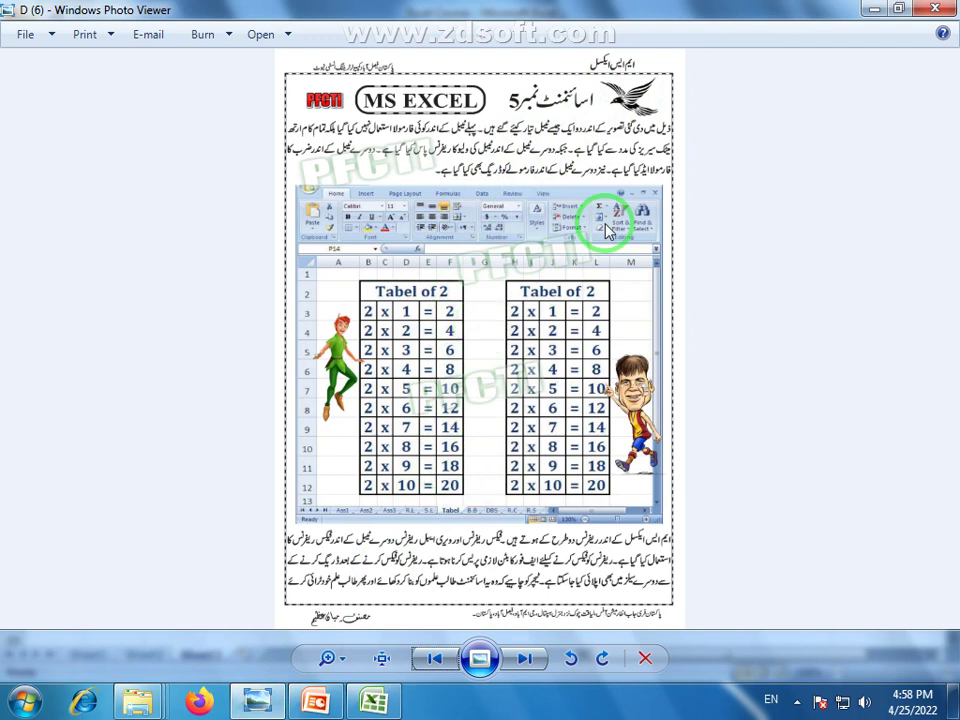
In the Excel Course workbook, add a new worksheet and apply the bold Cambria 18 cell style to all its cells.
{"action": "left_click", "coordinate": [372, 703]}
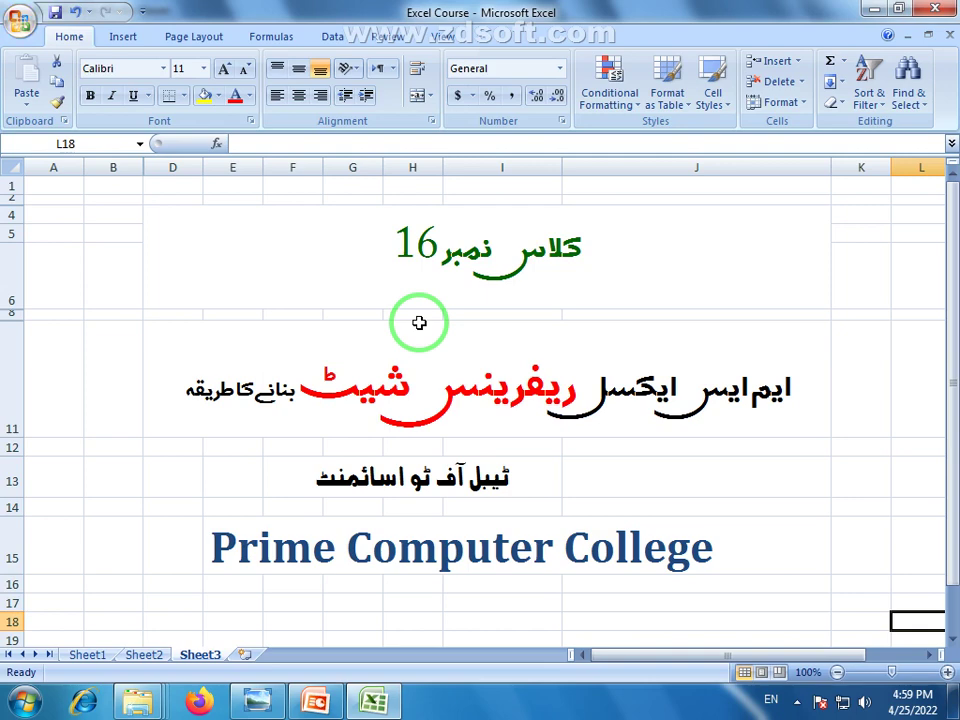
{"action": "left_click", "coordinate": [245, 654]}
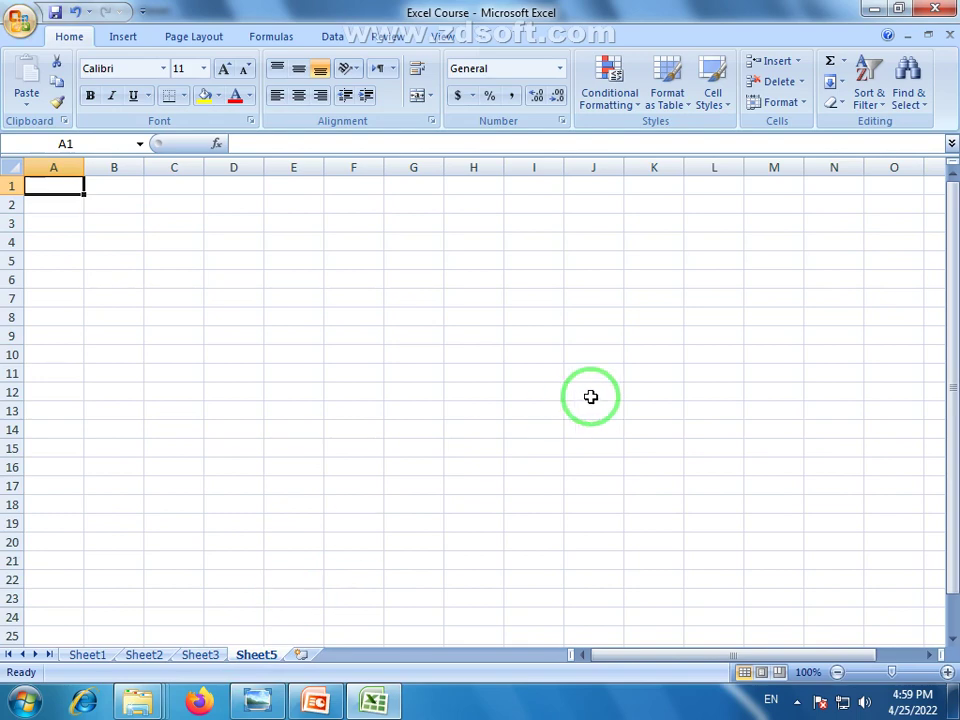
{"action": "left_click", "coordinate": [12, 167]}
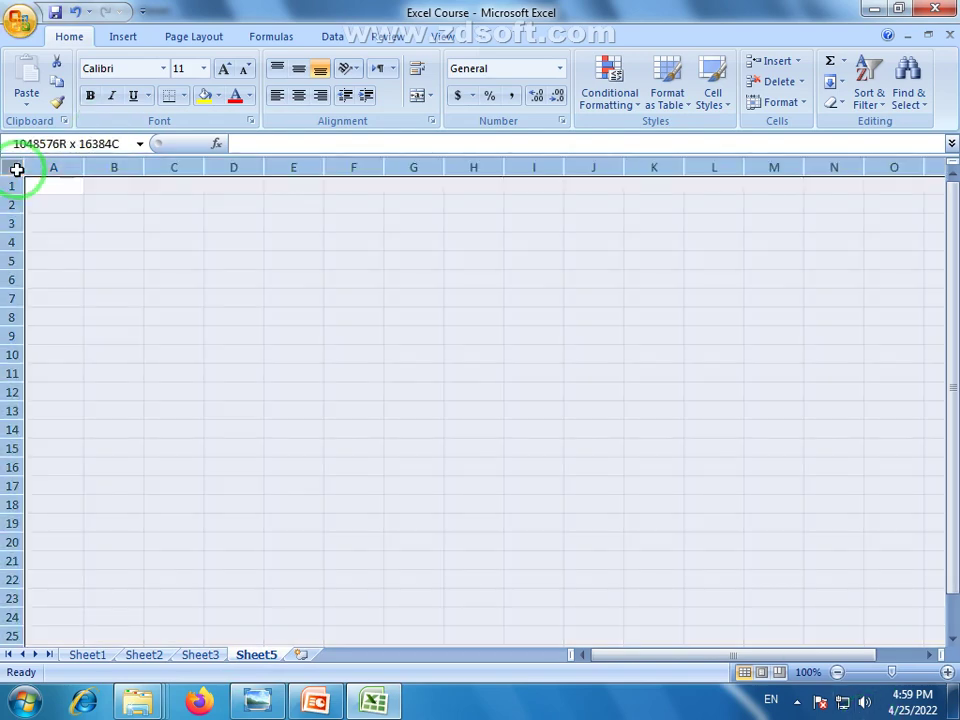
{"action": "left_click", "coordinate": [718, 101]}
{"action": "left_click", "coordinate": [767, 259]}
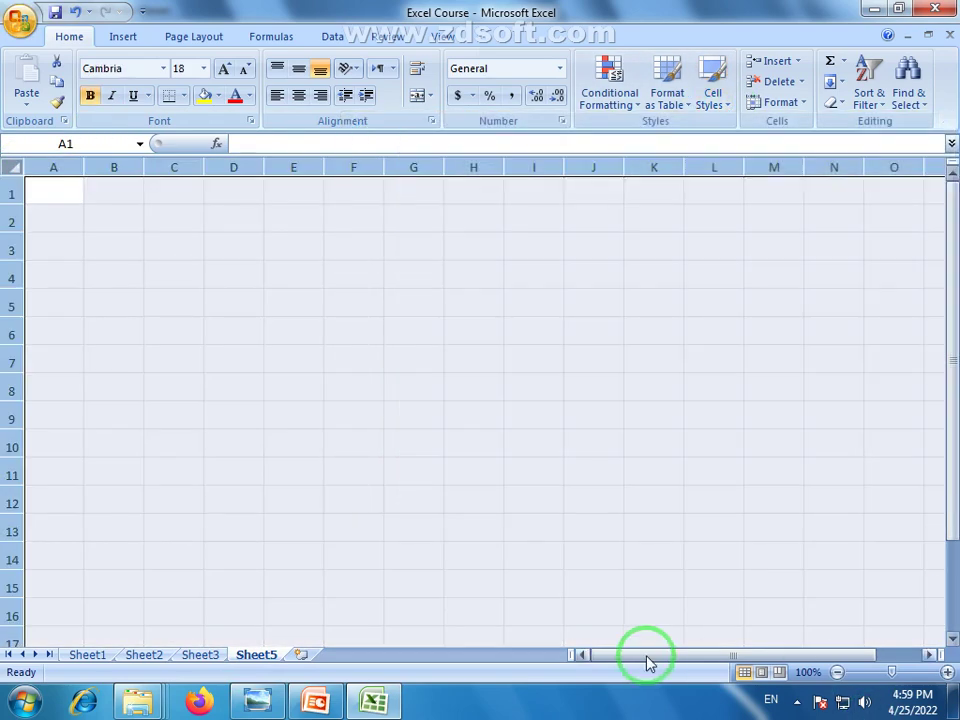
{"action": "left_click", "coordinate": [946, 672]}
{"action": "left_click", "coordinate": [946, 672]}
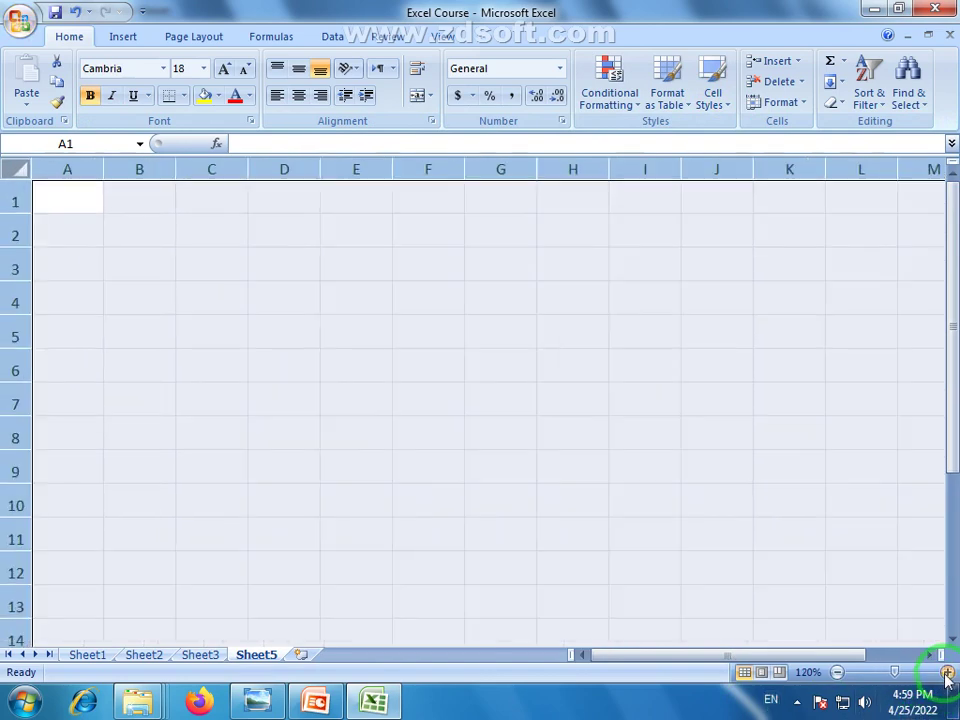
{"action": "left_click", "coordinate": [238, 379]}
Enter 222 in cell B2 and overwrite it with 150.
{"action": "left_click", "coordinate": [150, 238]}
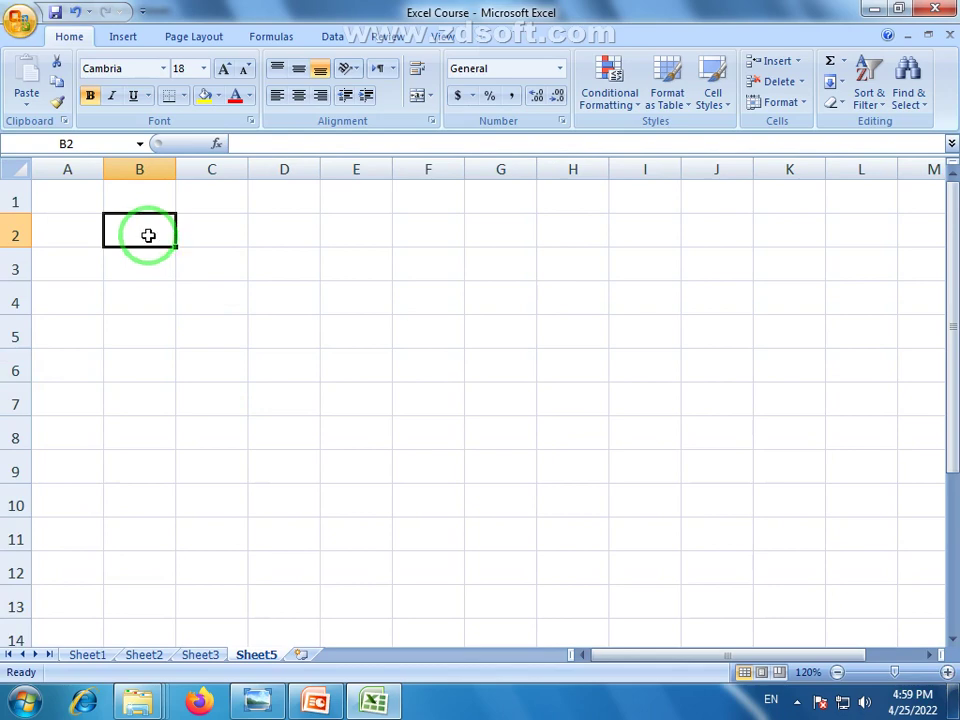
{"action": "type", "text": "222"}
{"action": "left_click", "coordinate": [141, 289]}
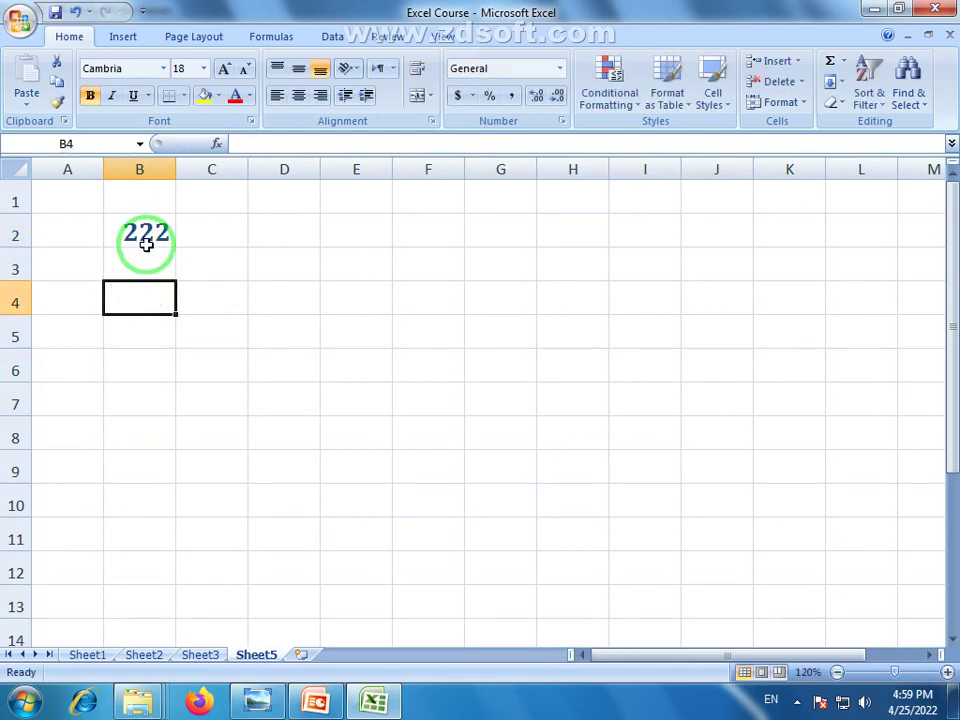
{"action": "left_click", "coordinate": [146, 235]}
{"action": "type", "text": "150"}
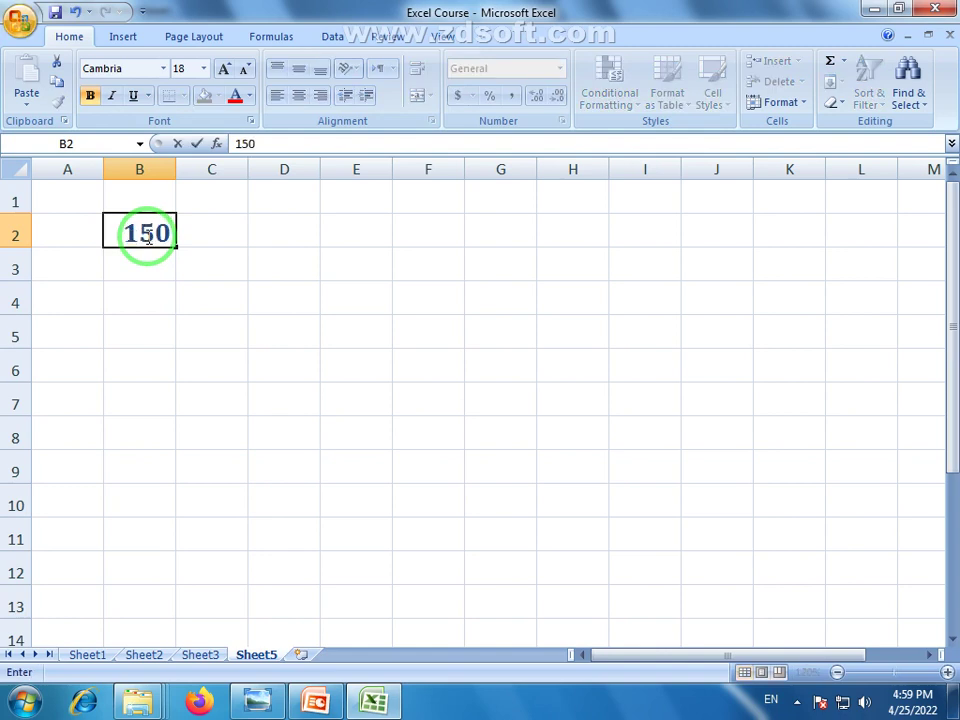
{"action": "left_click", "coordinate": [154, 268]}
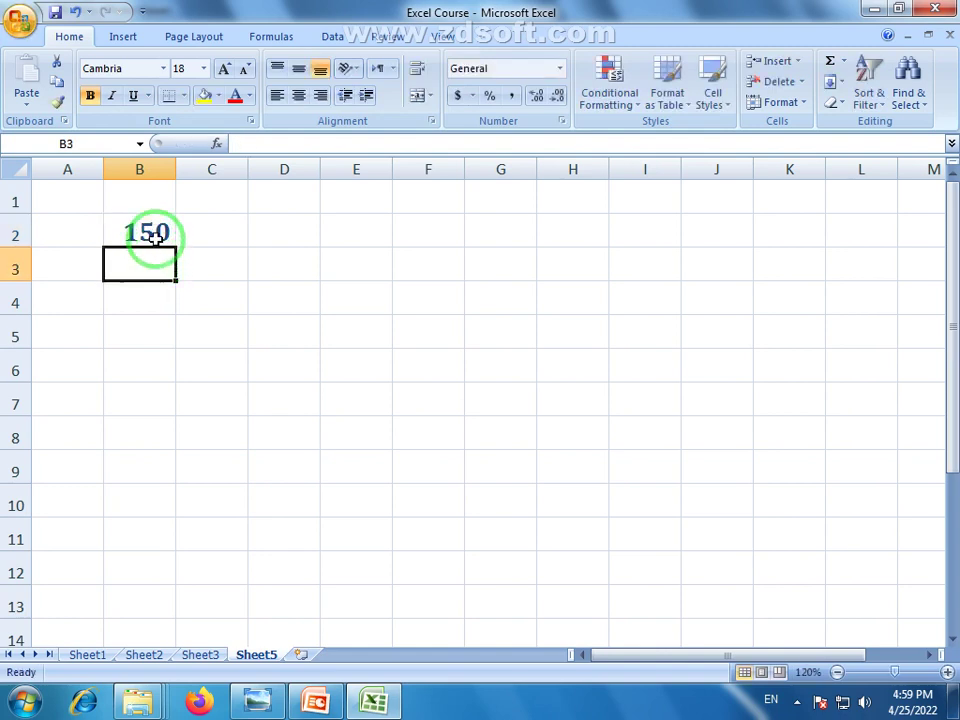
Replace the value in cell B2 with 22.
{"action": "left_click", "coordinate": [154, 234]}
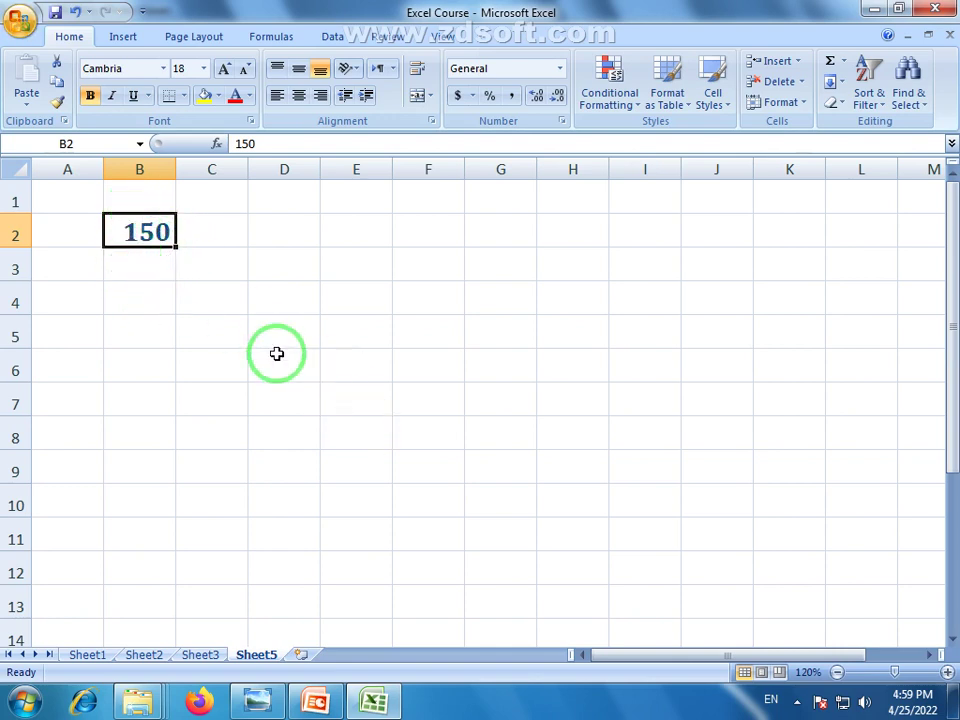
{"action": "type", "text": "22"}
{"action": "left_click", "coordinate": [174, 330]}
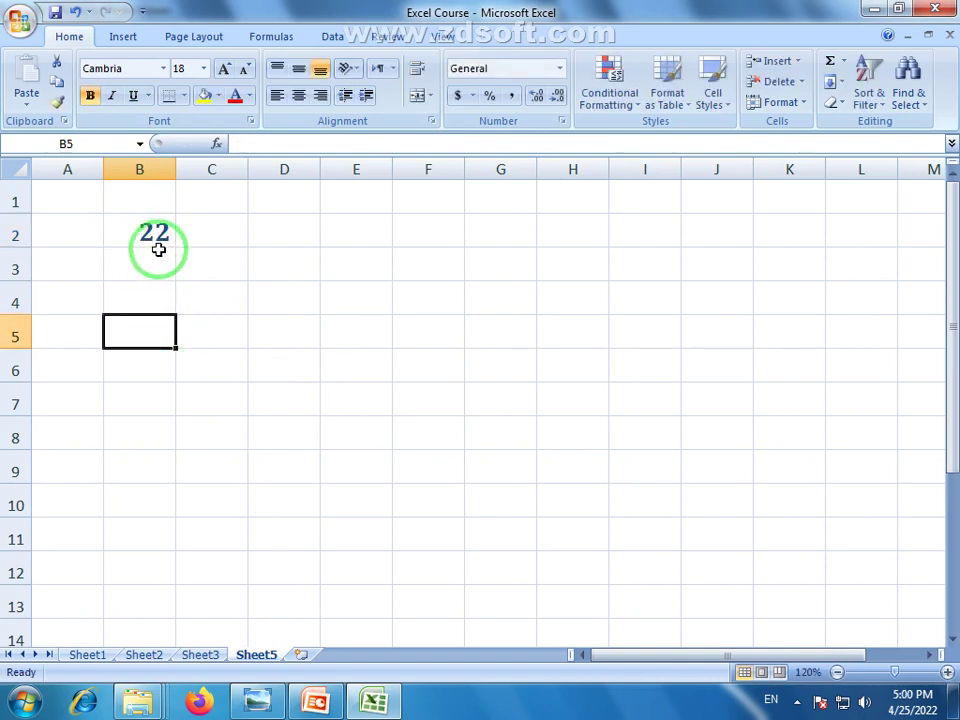
Link cell D4 to cell B2 with the formula =B2.
{"action": "left_click", "coordinate": [286, 297]}
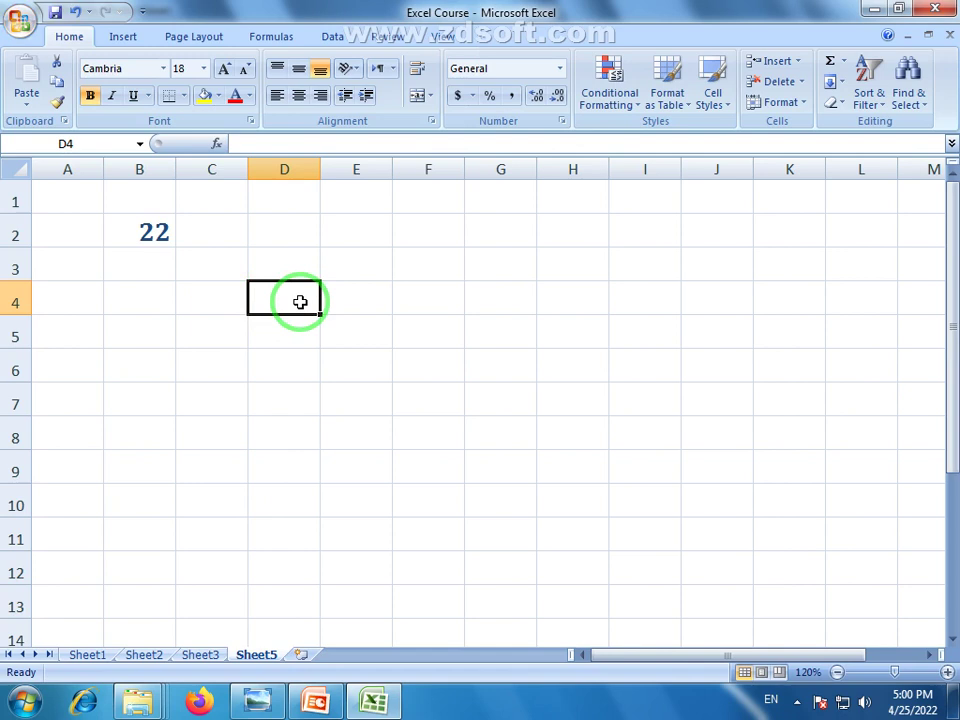
{"action": "left_click", "coordinate": [304, 339]}
{"action": "left_click", "coordinate": [284, 299]}
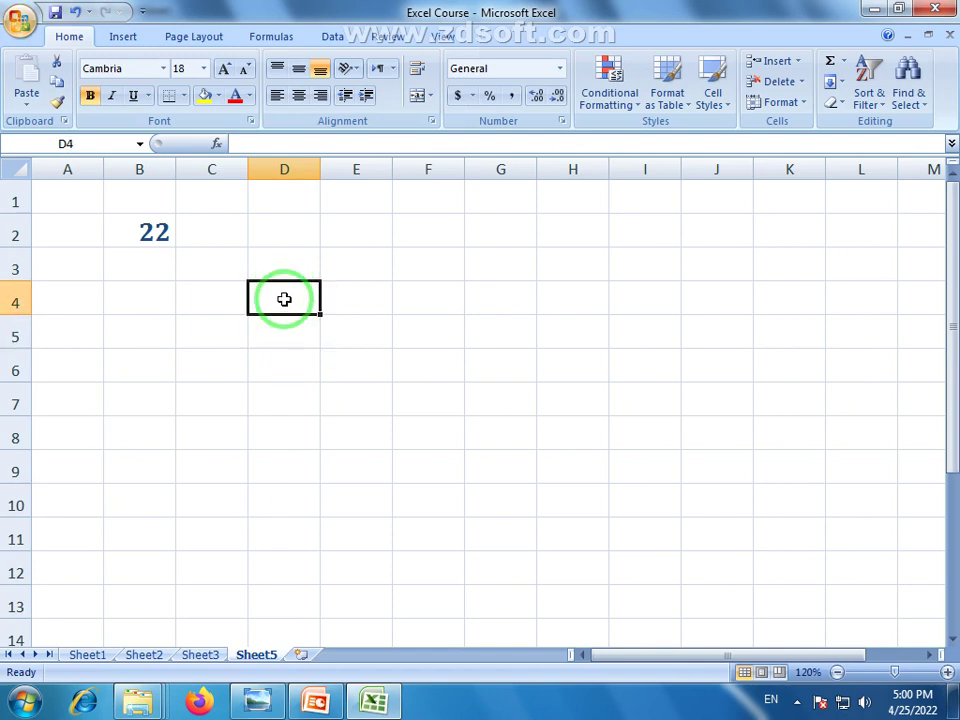
{"action": "type", "text": "="}
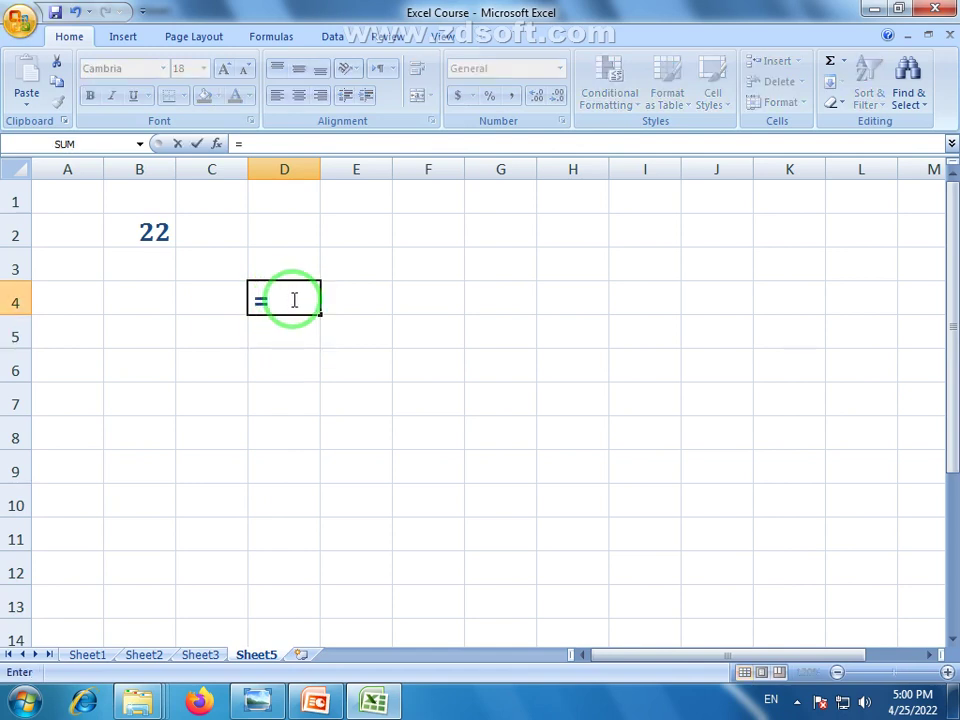
{"action": "left_click", "coordinate": [145, 231]}
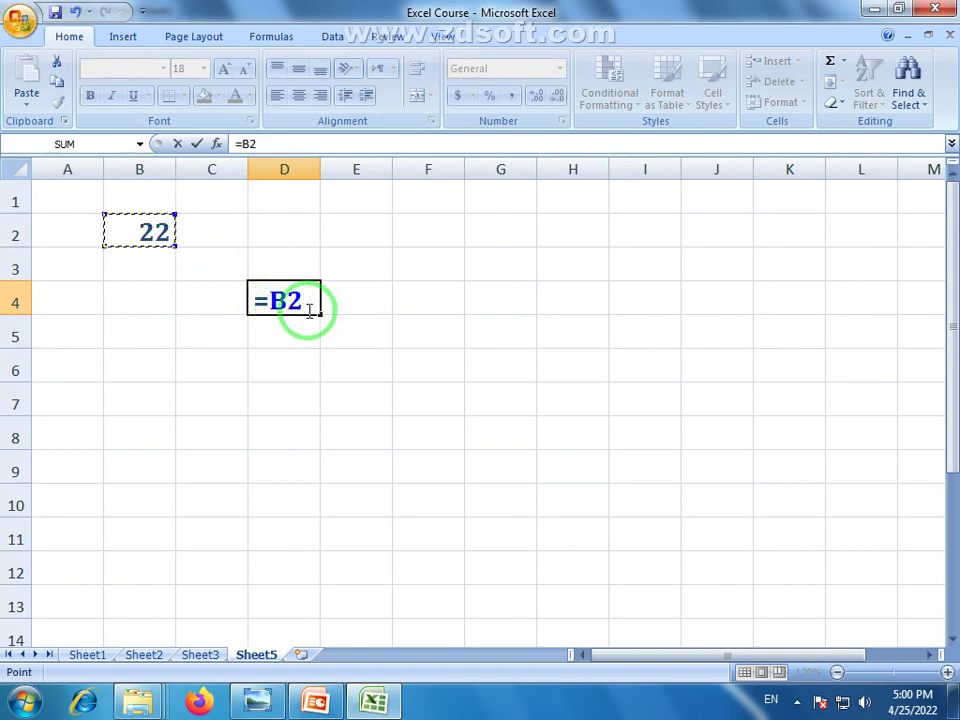
{"action": "key", "text": "Return"}
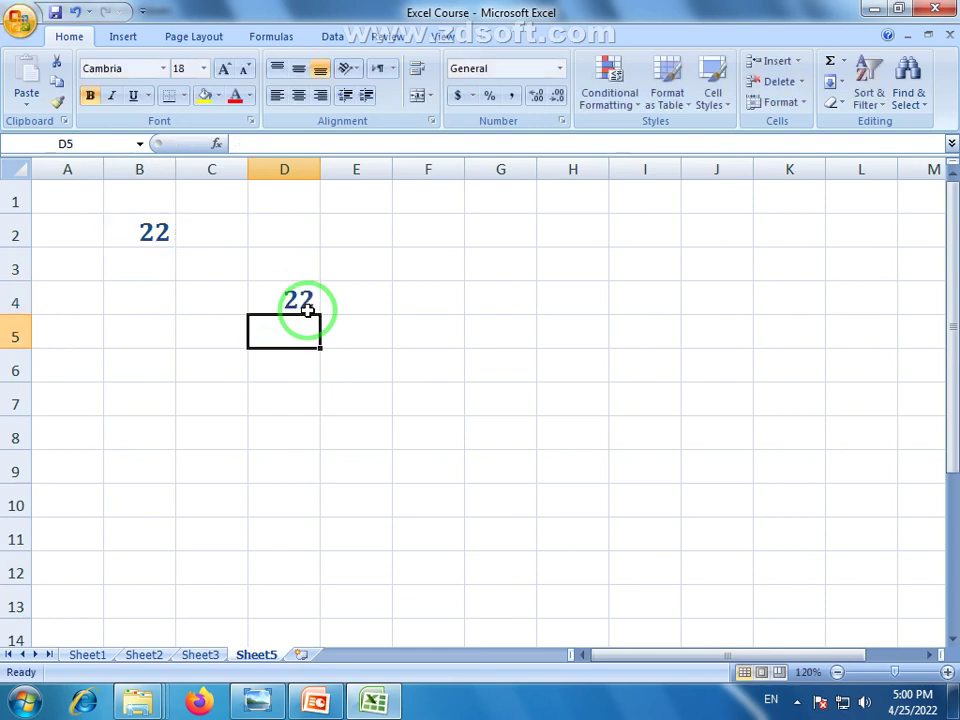
Check the contents of B2 and the formula in D4, and change the value in B2 to 25.
{"action": "left_click", "coordinate": [148, 235]}
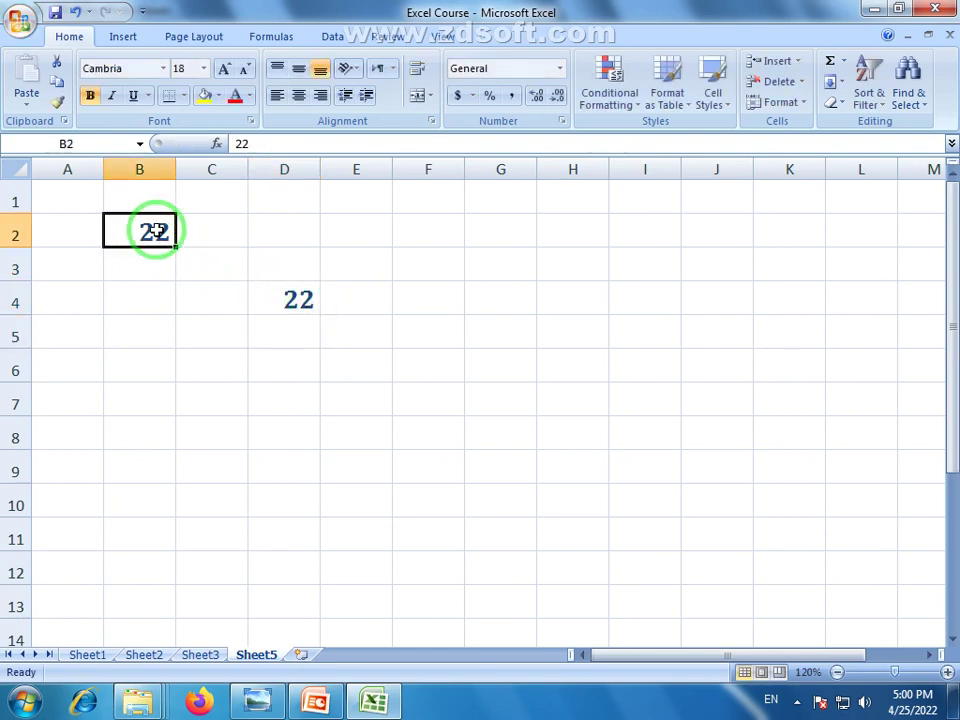
{"action": "left_click", "coordinate": [290, 298]}
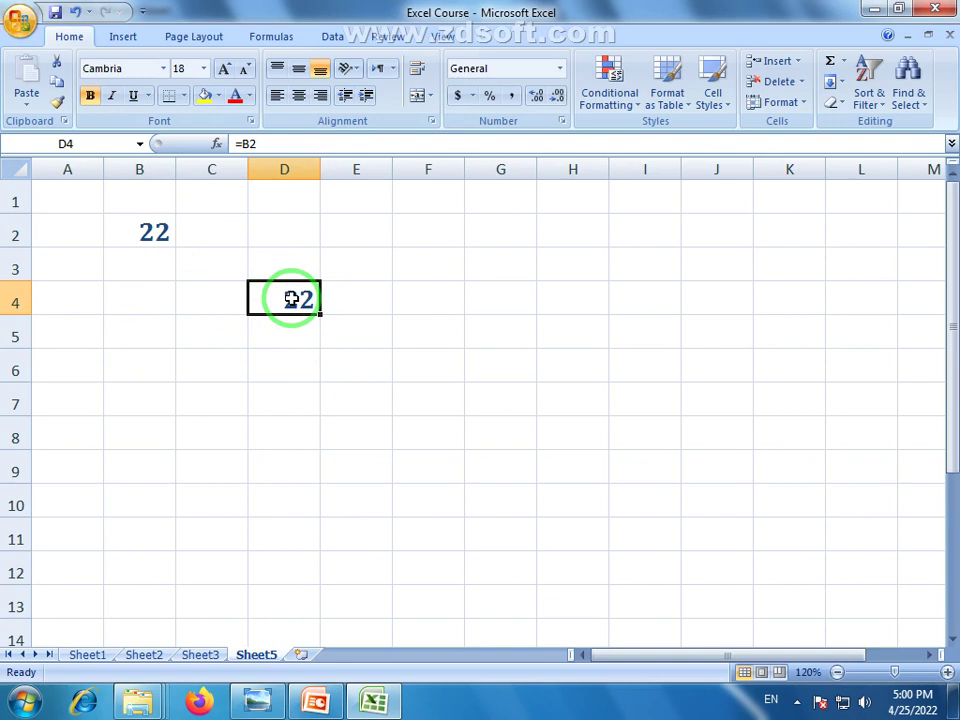
{"action": "left_click", "coordinate": [150, 235]}
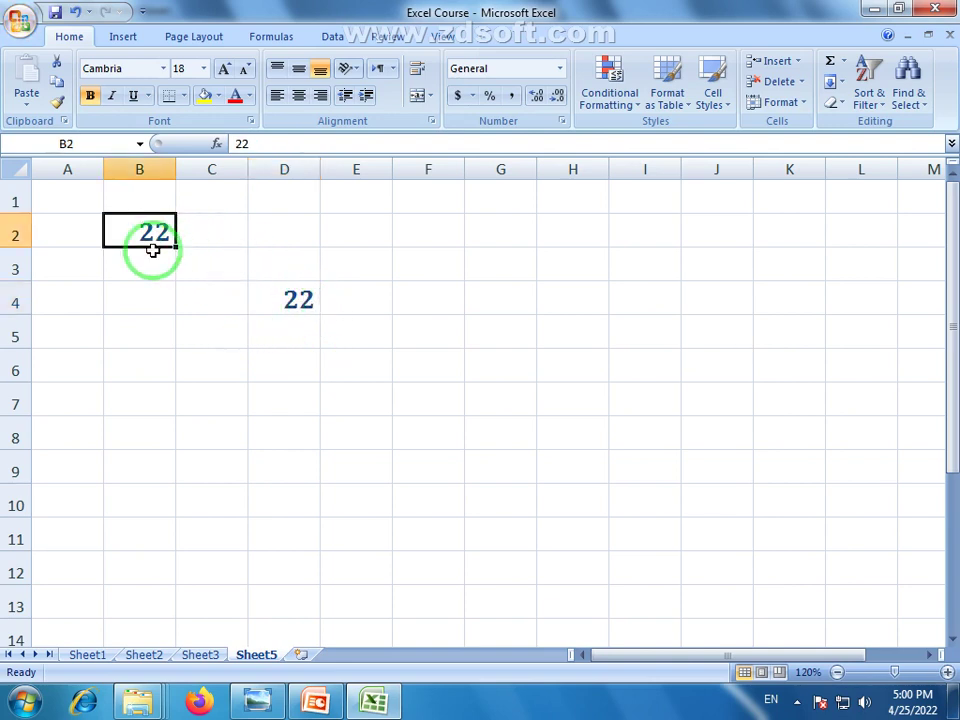
{"action": "type", "text": "2"}
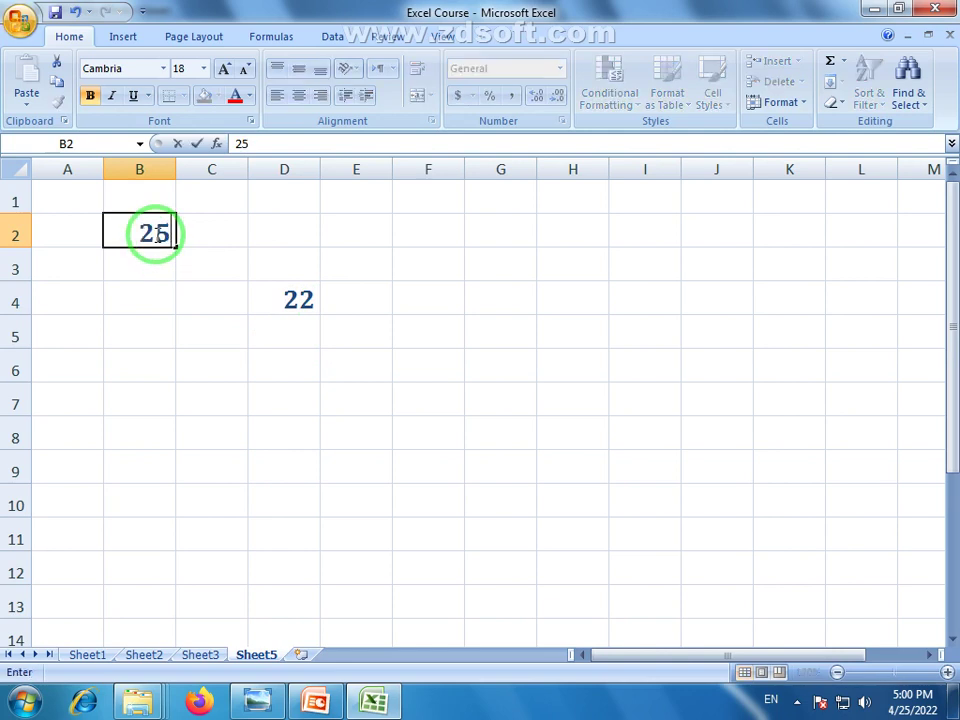
{"action": "key", "text": "Return"}
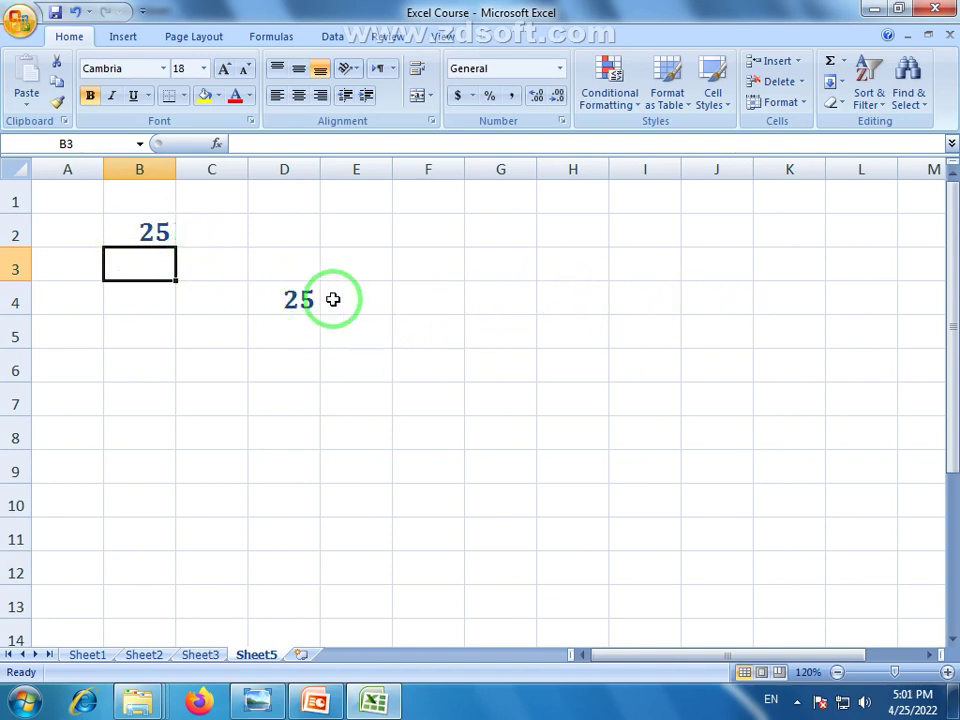
Fill the =B2 formula from D4 down through cell D11.
{"action": "left_click", "coordinate": [297, 300]}
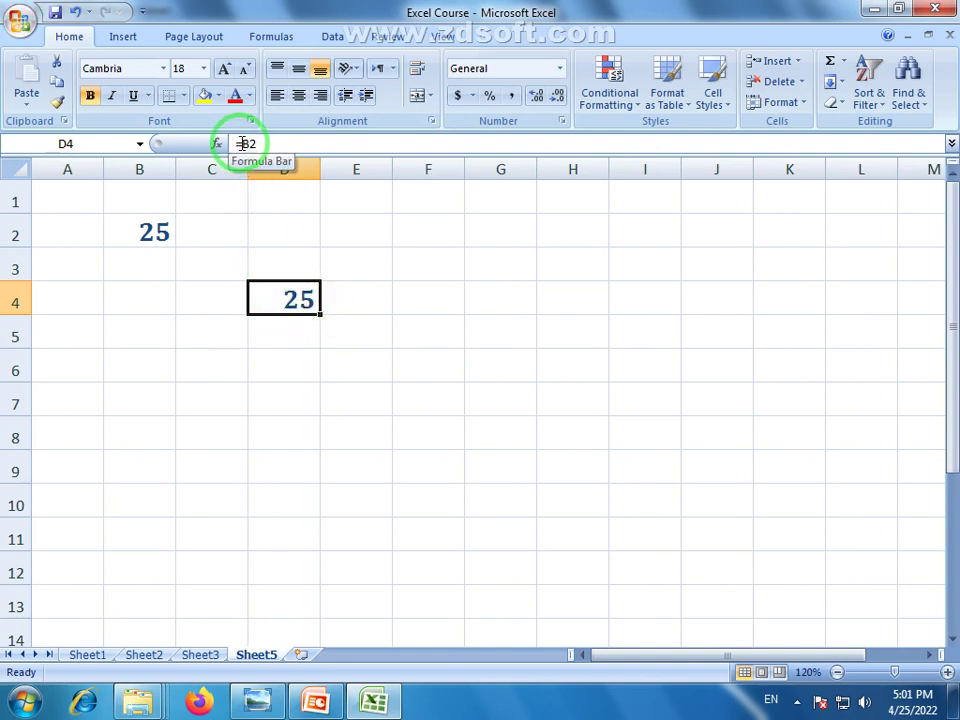
{"action": "left_click", "coordinate": [147, 231]}
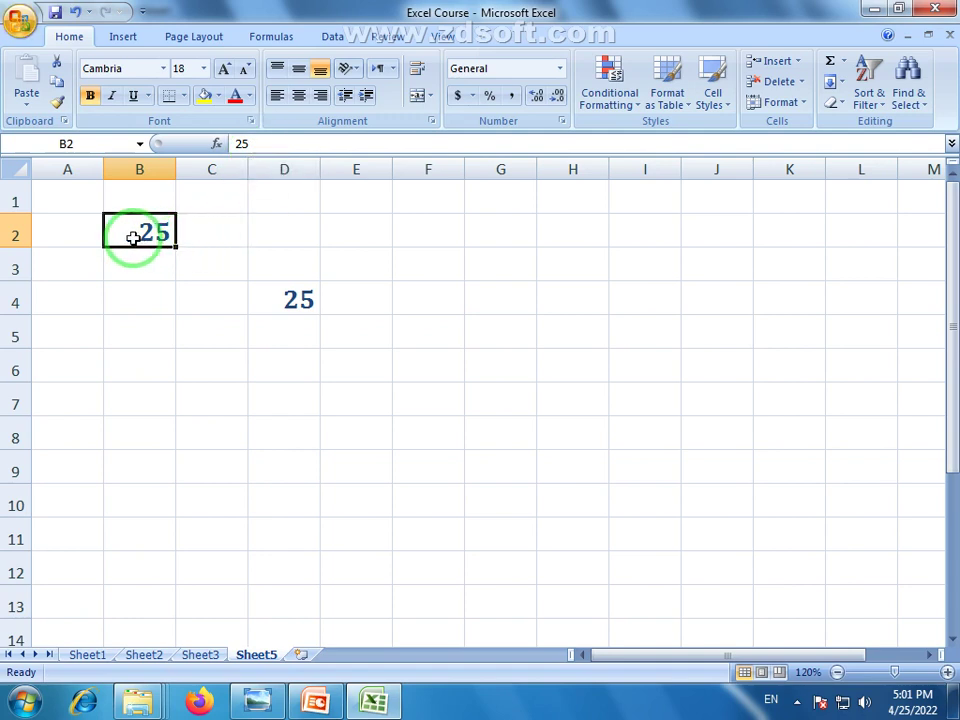
{"action": "left_click", "coordinate": [299, 298]}
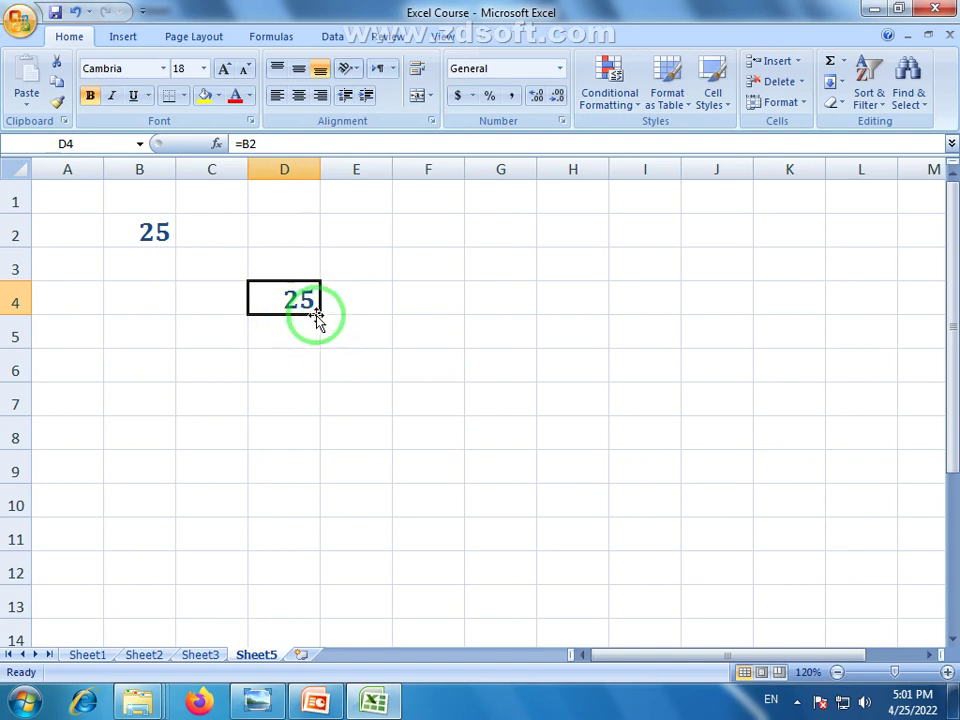
{"action": "left_click_drag", "start_coordinate": [318, 316], "coordinate": [317, 548]}
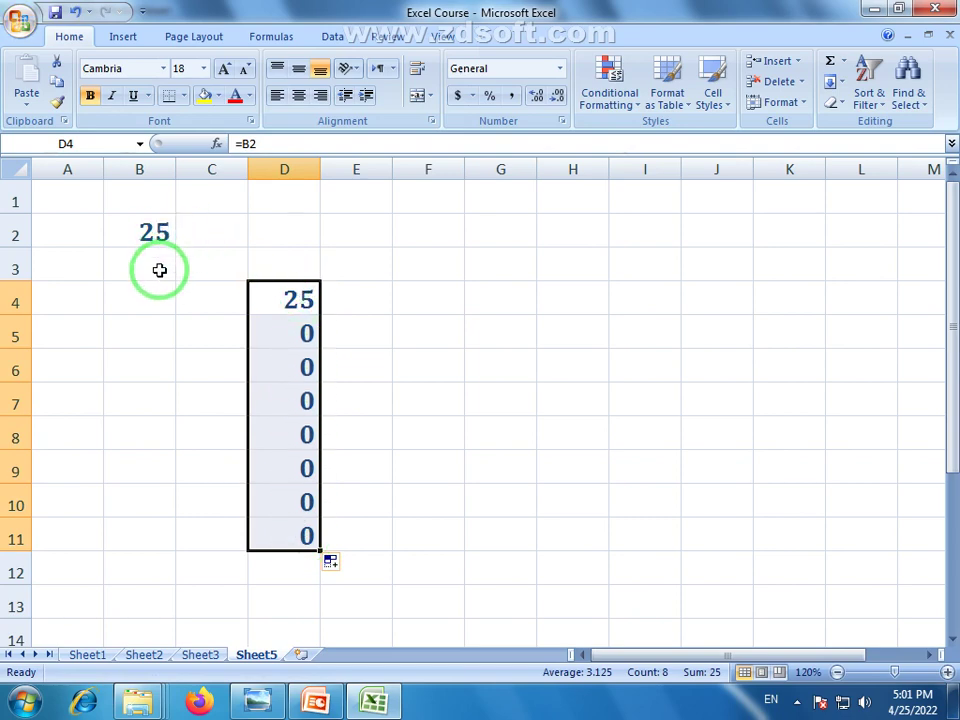
Compare the formulas in D4, D5 and D6 with the column B cells they refer to.
{"action": "left_click", "coordinate": [298, 313]}
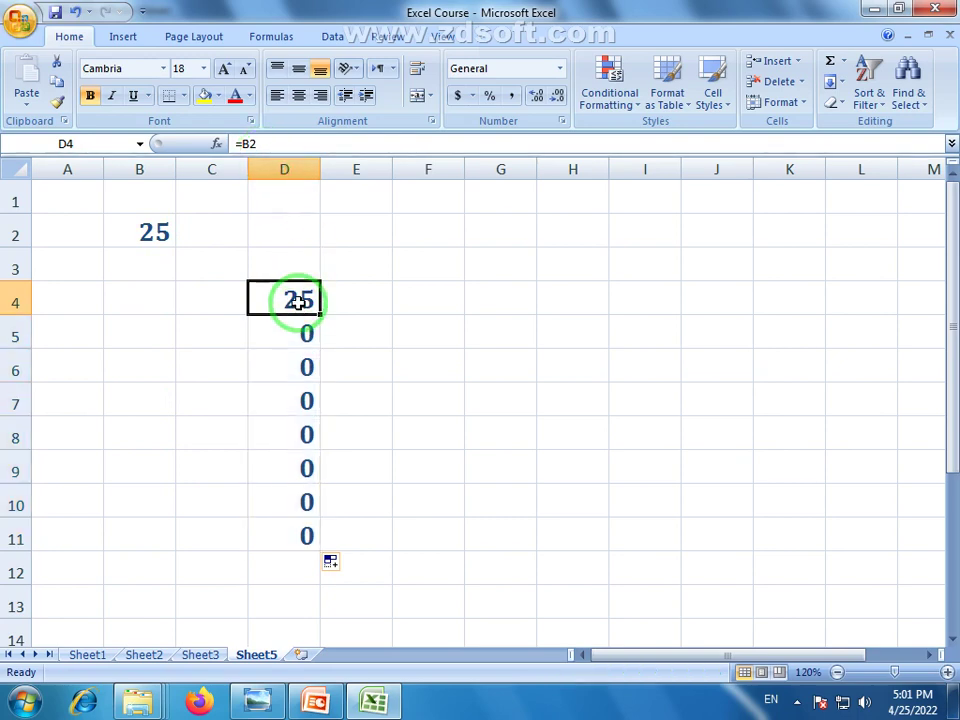
{"action": "left_click", "coordinate": [306, 333]}
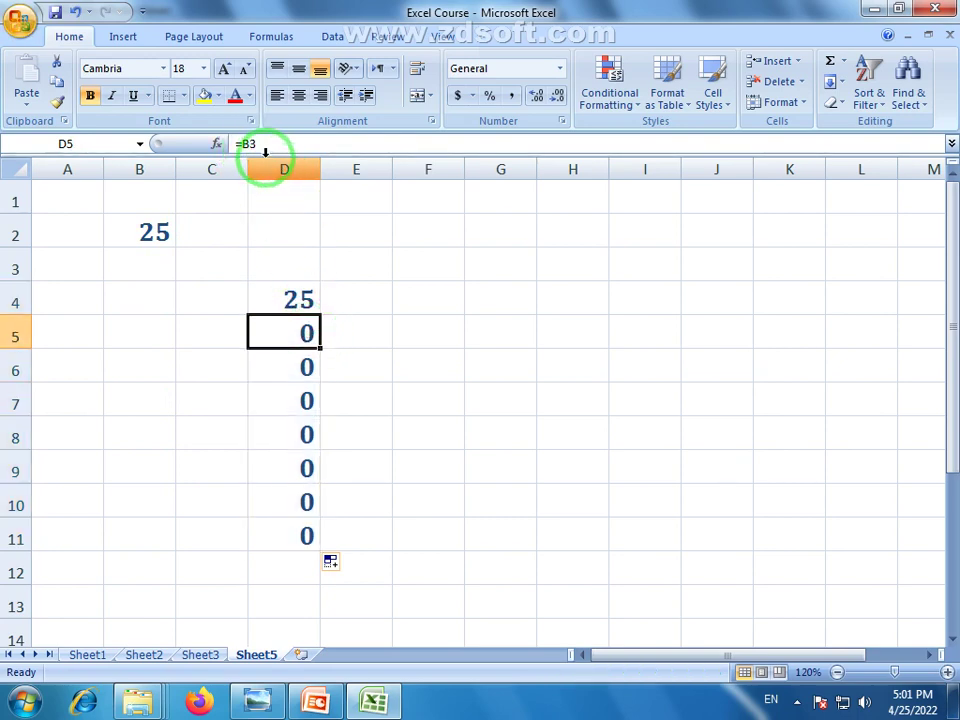
{"action": "left_click", "coordinate": [291, 366]}
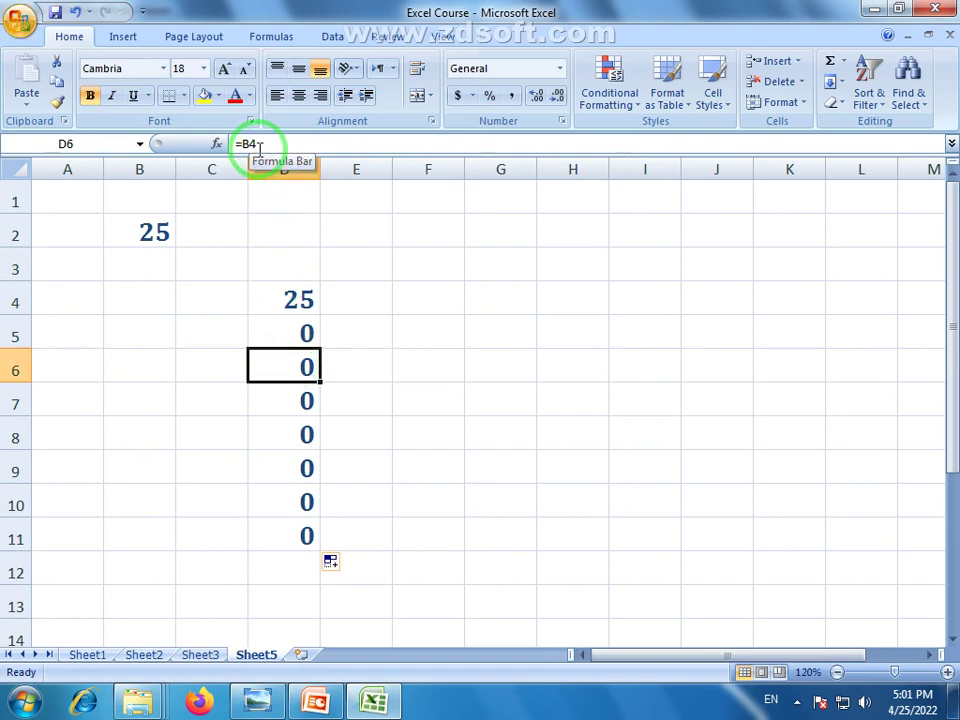
{"action": "left_click", "coordinate": [302, 333]}
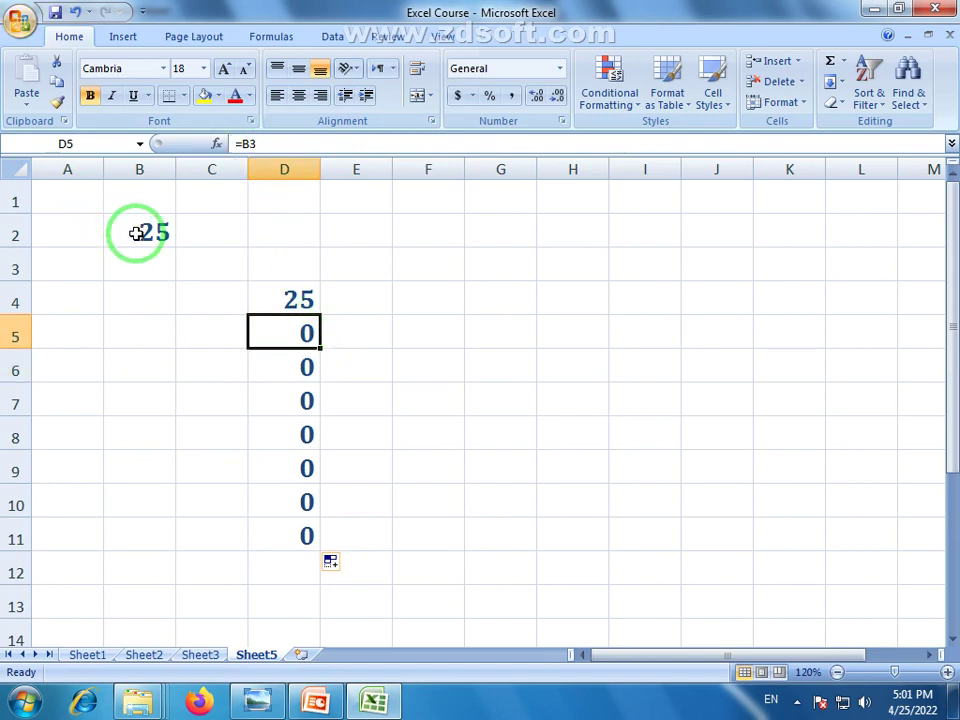
{"action": "left_click", "coordinate": [141, 270]}
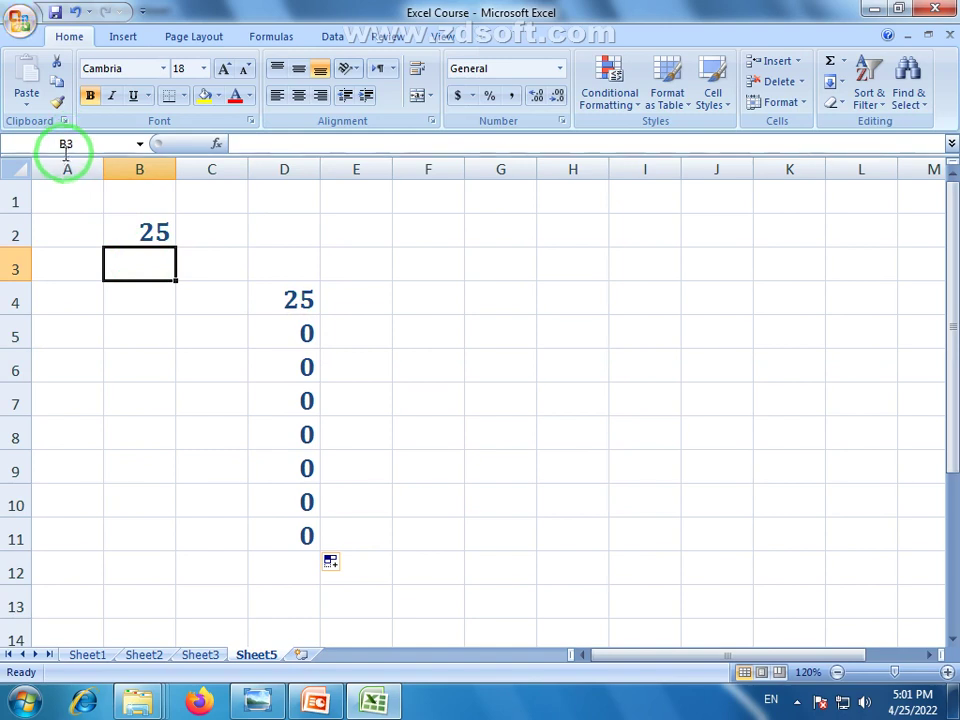
{"action": "left_click", "coordinate": [302, 333]}
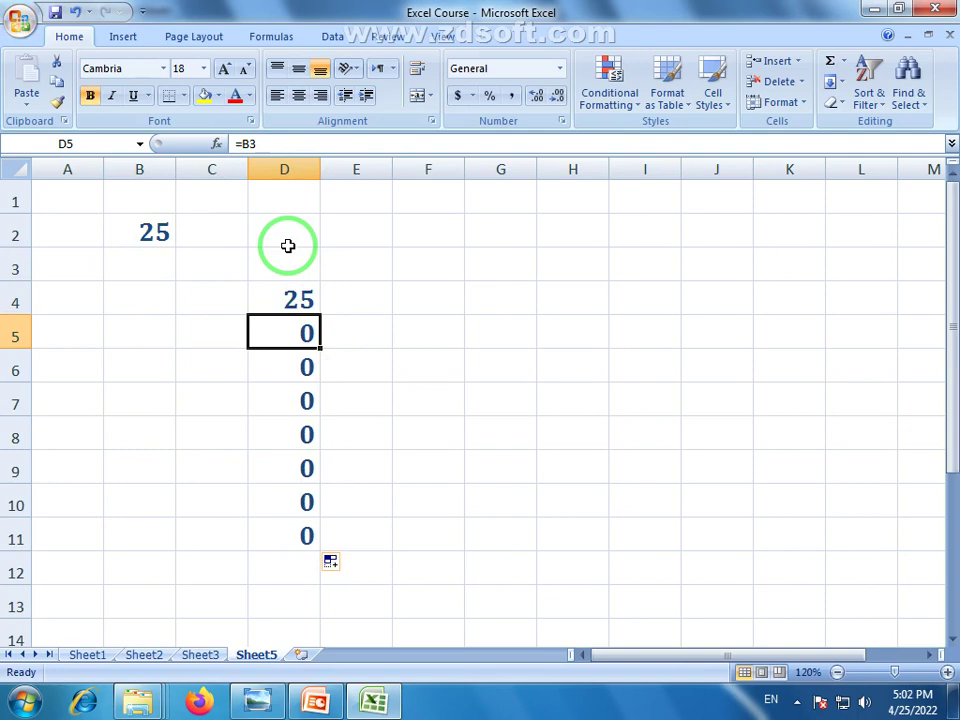
Enter 55 in cell B3 and 52 in cell B4 to test the filled references in column D.
{"action": "left_click", "coordinate": [160, 268]}
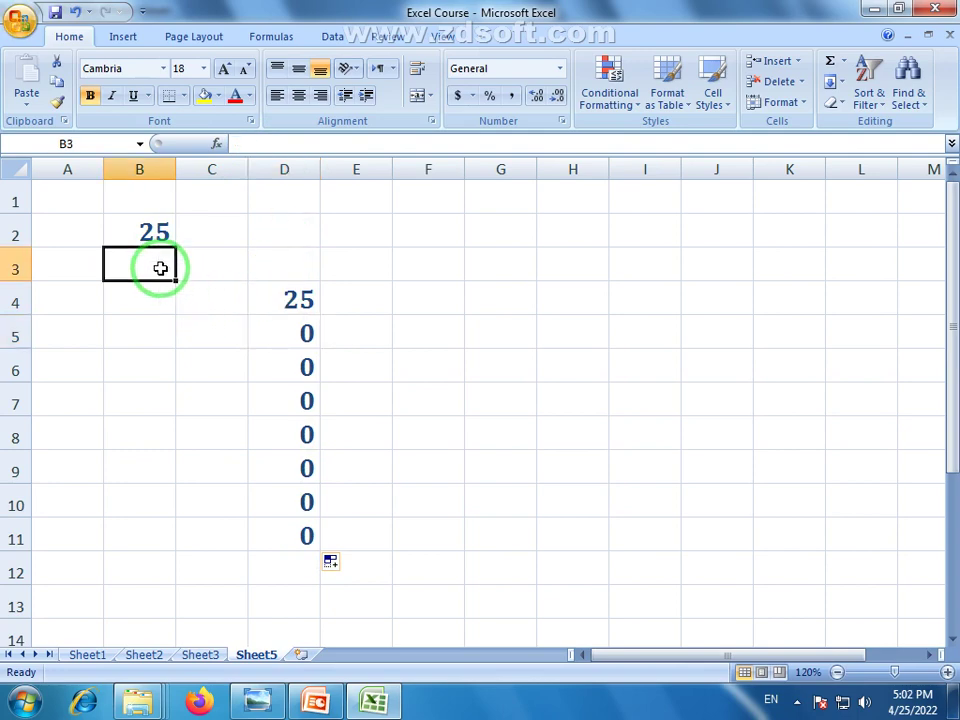
{"action": "type", "text": "55"}
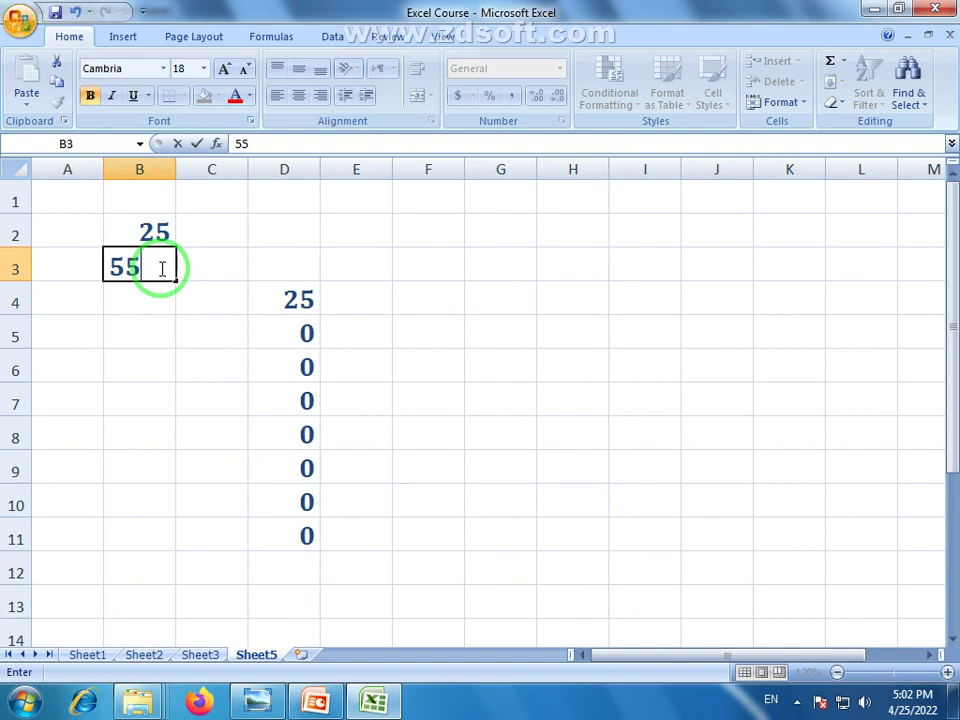
{"action": "key", "text": "Return"}
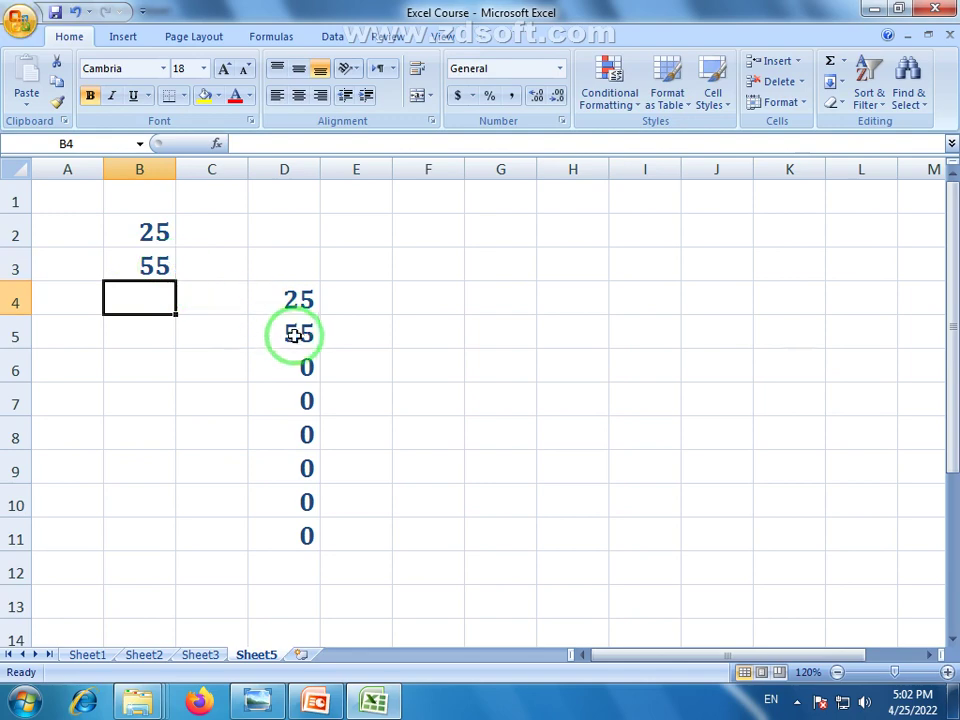
{"action": "type", "text": "5"}
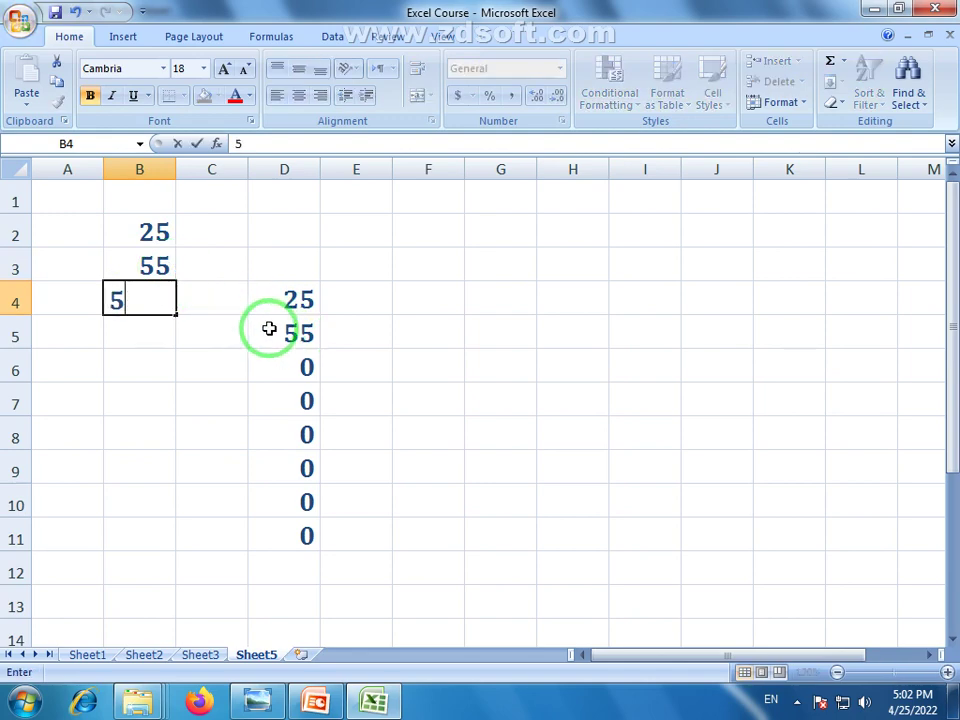
{"action": "type", "text": "2"}
{"action": "key", "text": "Return"}
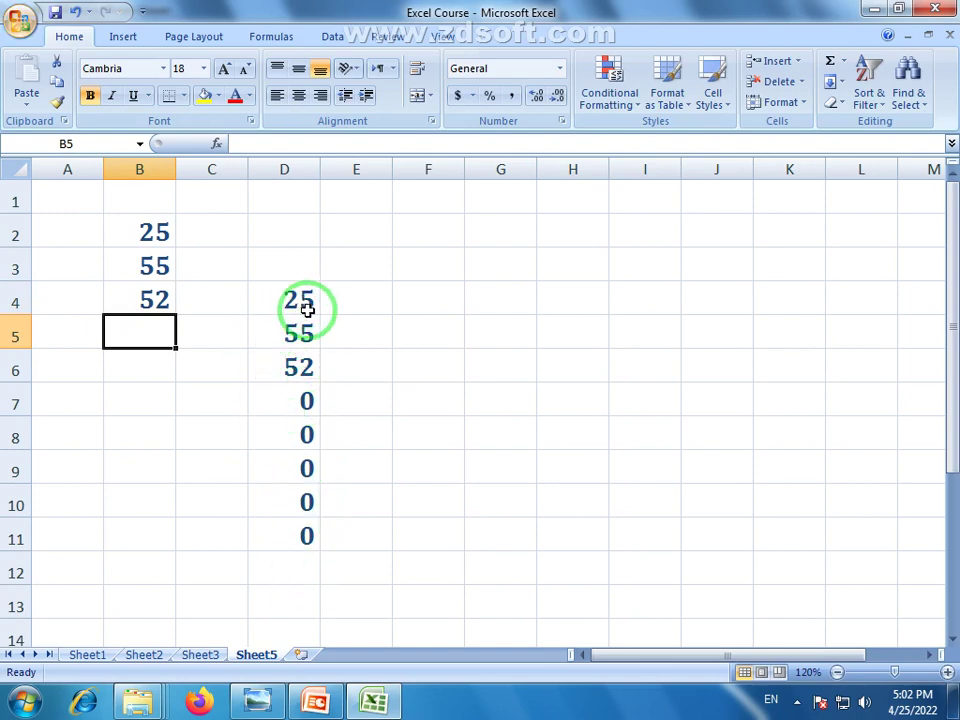
Clear the filled formulas in D4:D11 and the numbers in column B.
{"action": "left_click_drag", "start_coordinate": [285, 534], "coordinate": [290, 306]}
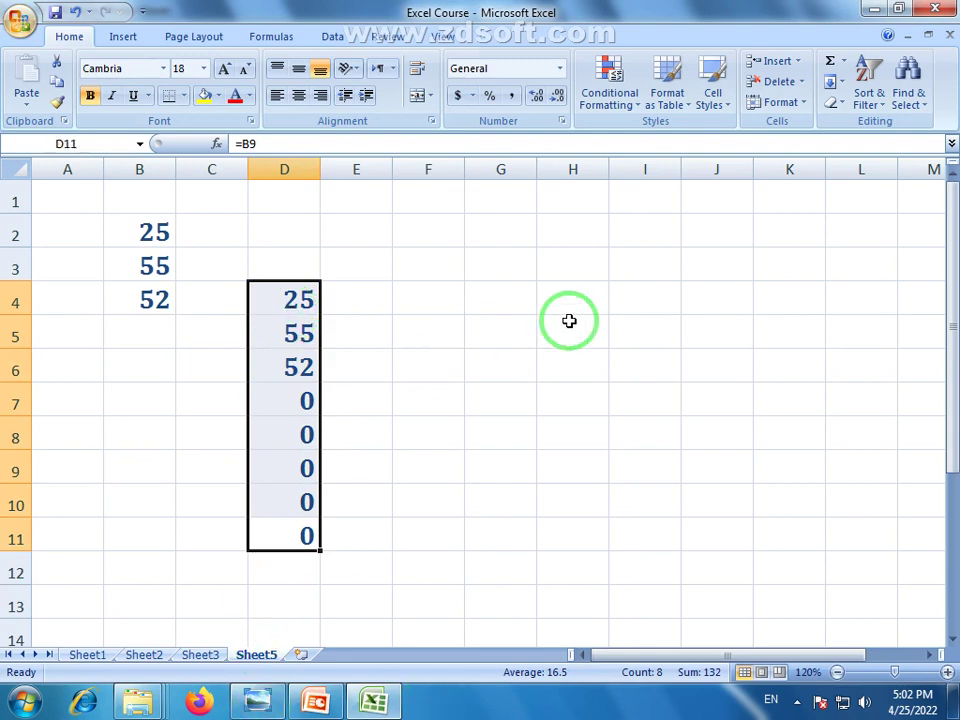
{"action": "key", "text": "Delete"}
{"action": "left_click_drag", "start_coordinate": [148, 234], "coordinate": [148, 310]}
{"action": "type", "text": "55"}
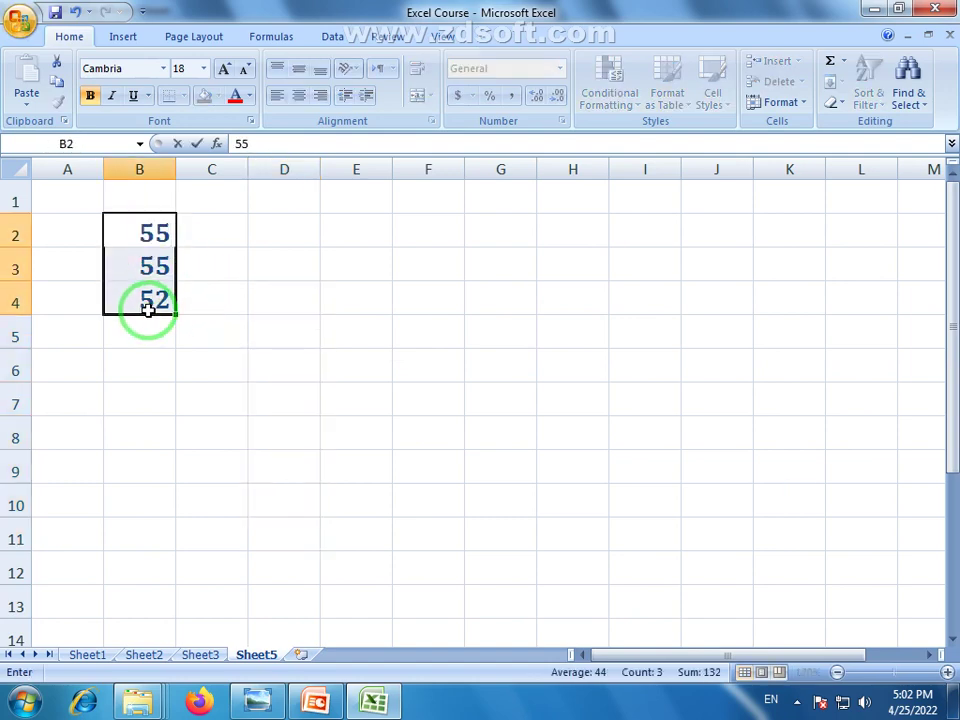
{"action": "left_click", "coordinate": [178, 345]}
{"action": "left_click_drag", "start_coordinate": [165, 221], "coordinate": [152, 334]}
{"action": "key", "text": "Delete"}
Enter 22 in cell B2.
{"action": "left_click", "coordinate": [151, 234]}
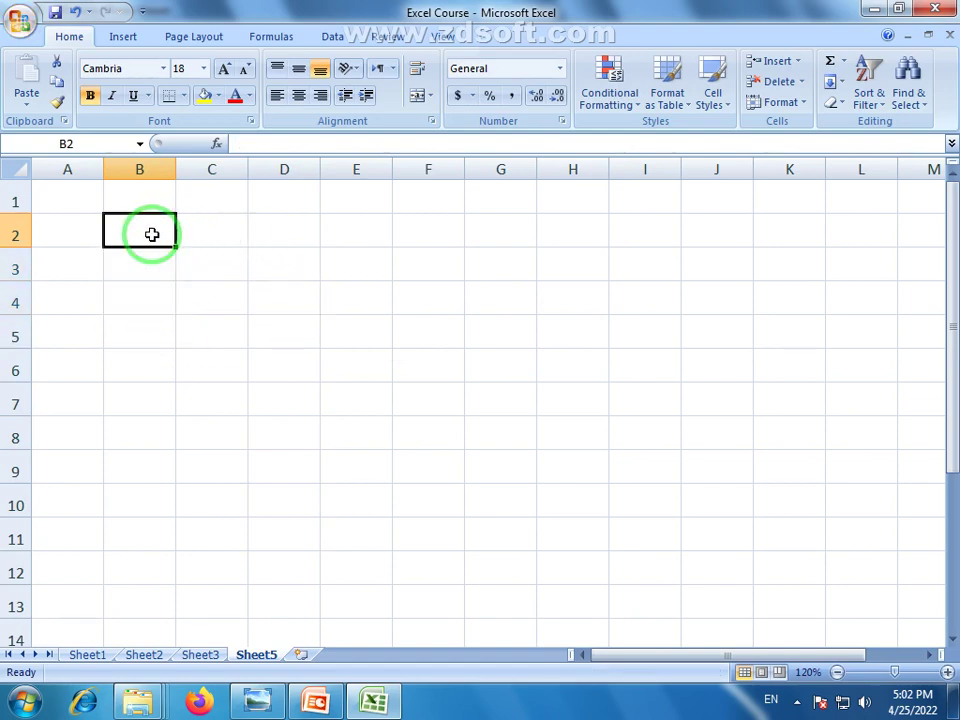
{"action": "type", "text": "22"}
{"action": "left_click", "coordinate": [152, 328]}
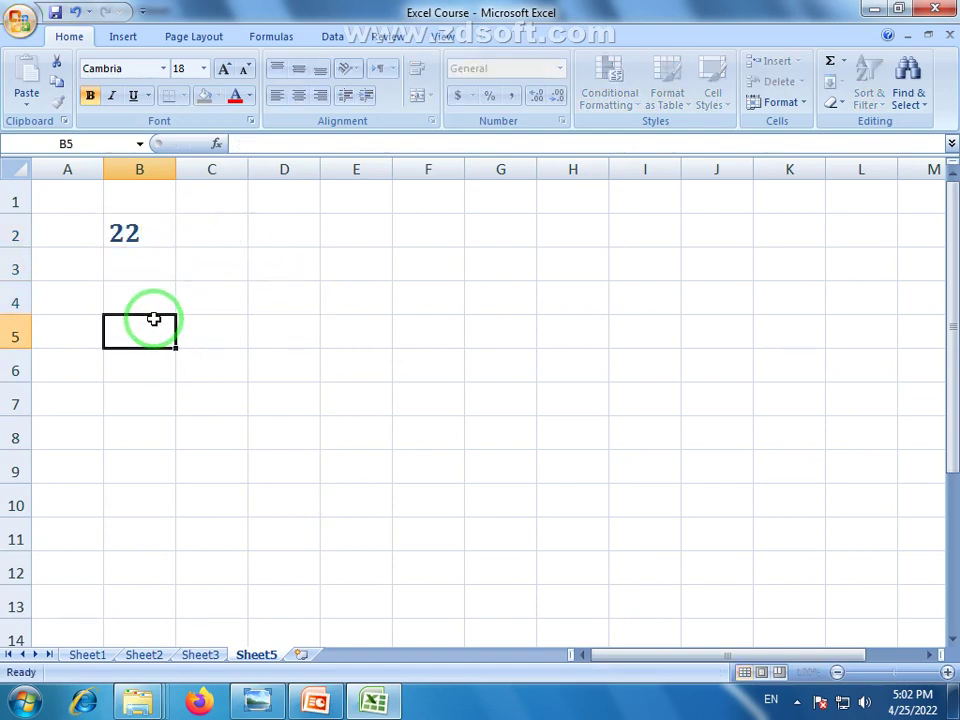
{"action": "left_click", "coordinate": [155, 235]}
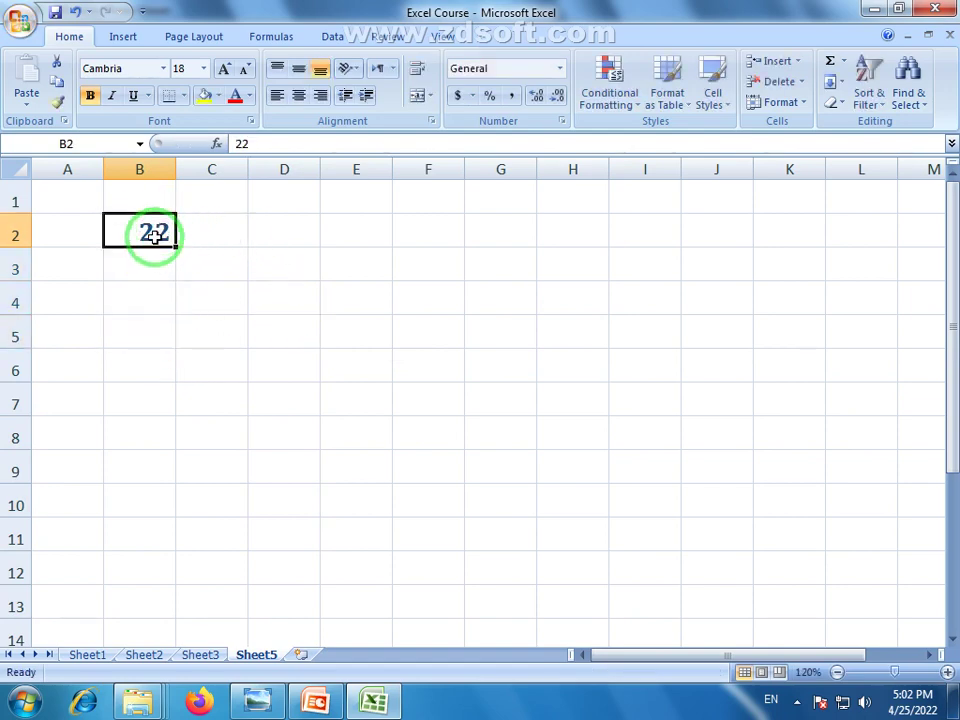
Link cell D3 to cell B2 with the absolute reference formula =$B$2.
{"action": "left_click", "coordinate": [297, 266]}
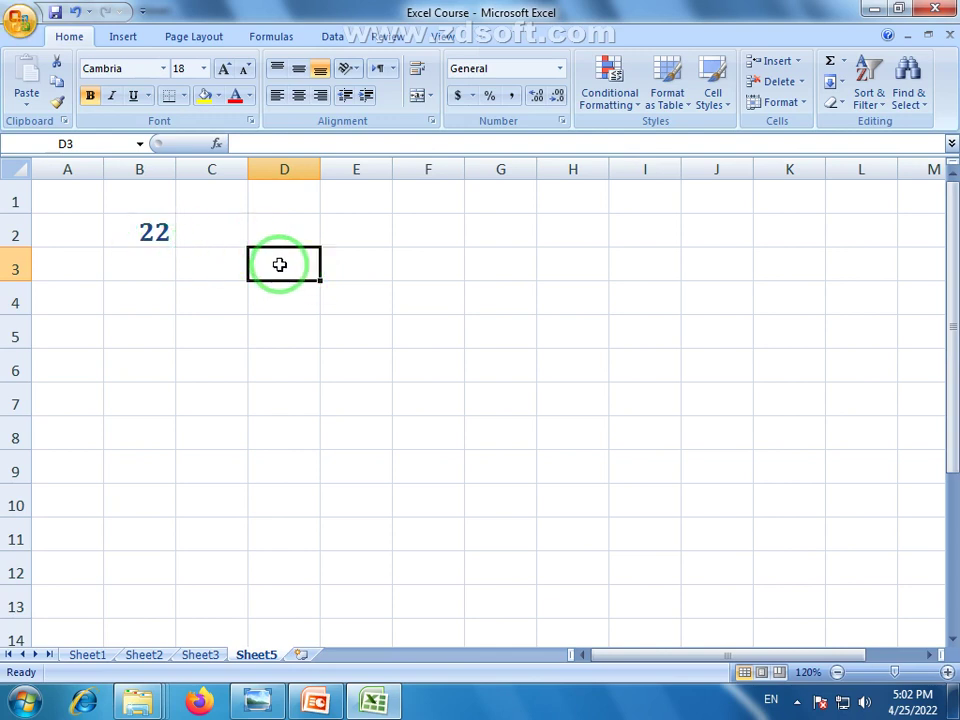
{"action": "type", "text": "="}
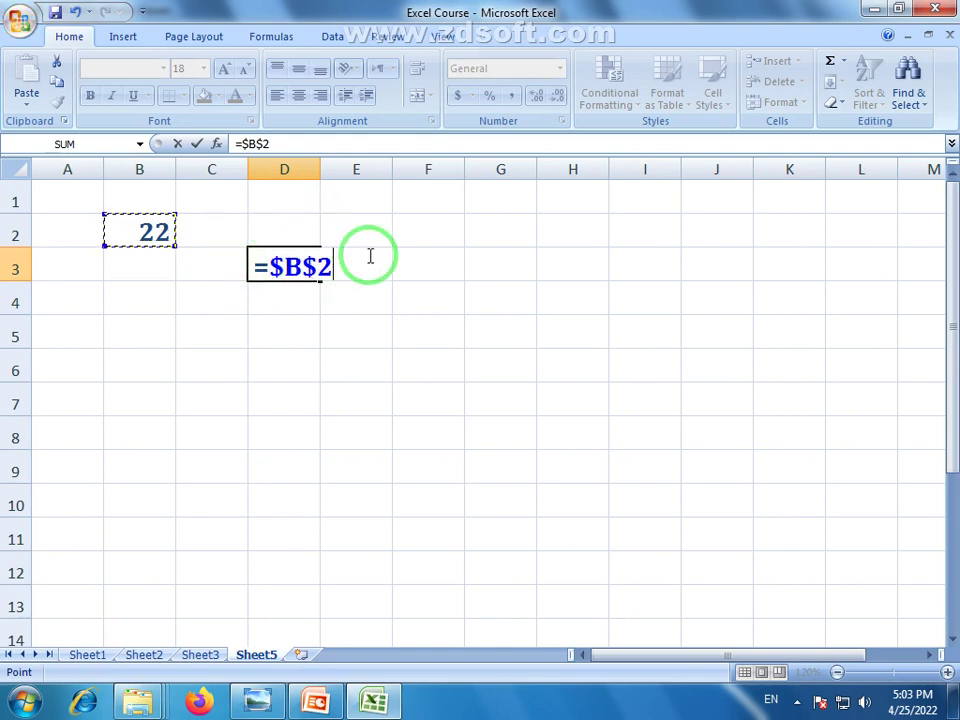
{"action": "key", "text": "Return"}
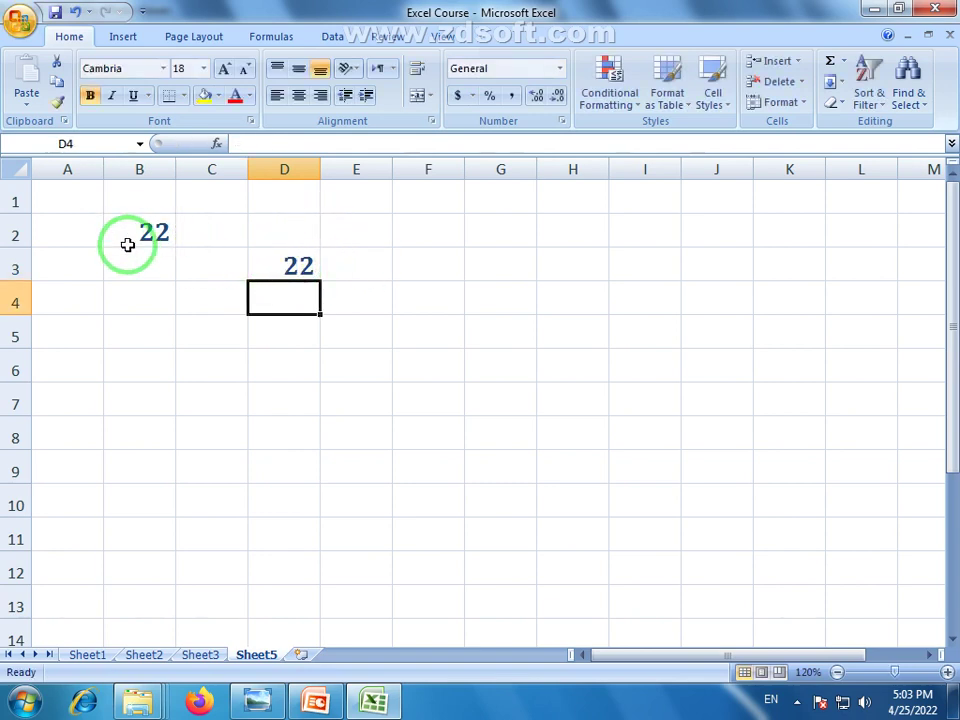
Check cells B2 and D3, and fill the =$B$2 formula from D3 down through D10.
{"action": "left_click", "coordinate": [139, 232]}
{"action": "left_click", "coordinate": [298, 265]}
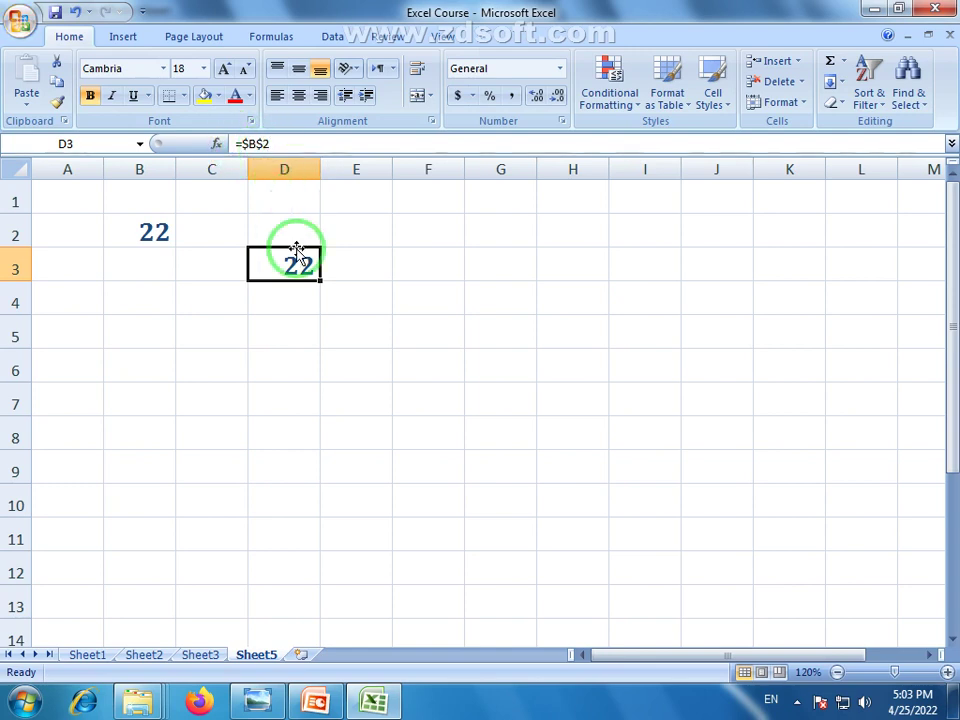
{"action": "left_click_drag", "start_coordinate": [319, 283], "coordinate": [319, 497]}
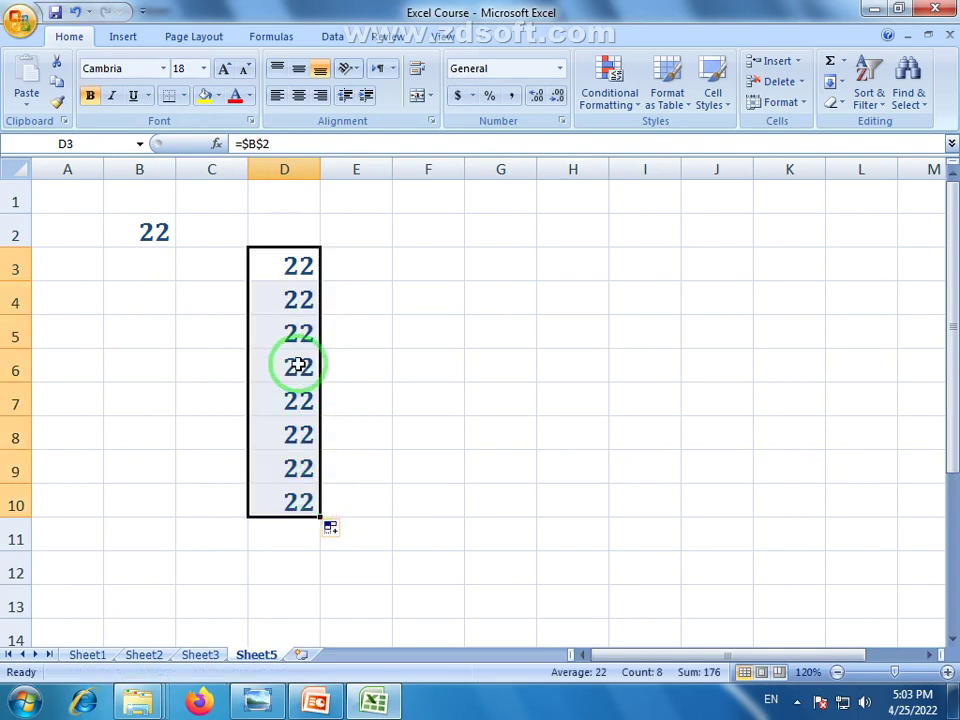
Test the absolute references by entering 45 in cell B4, and clear that cell again.
{"action": "left_click", "coordinate": [161, 236]}
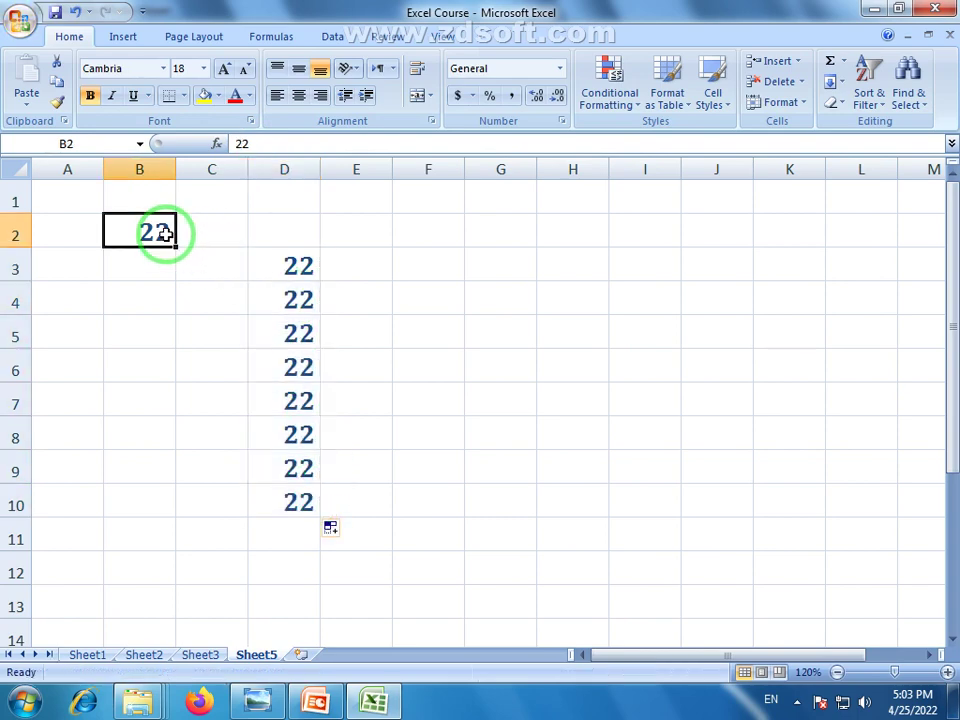
{"action": "left_click", "coordinate": [144, 294]}
{"action": "type", "text": "45"}
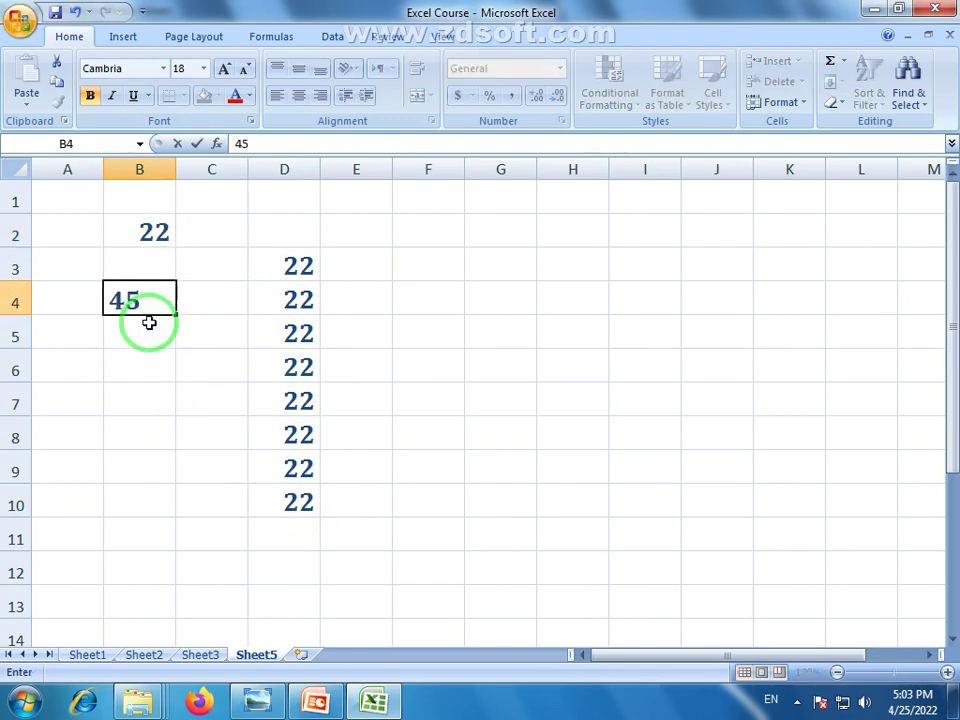
{"action": "key", "text": "Return"}
{"action": "left_click", "coordinate": [155, 300]}
{"action": "key", "text": "BackSpace"}
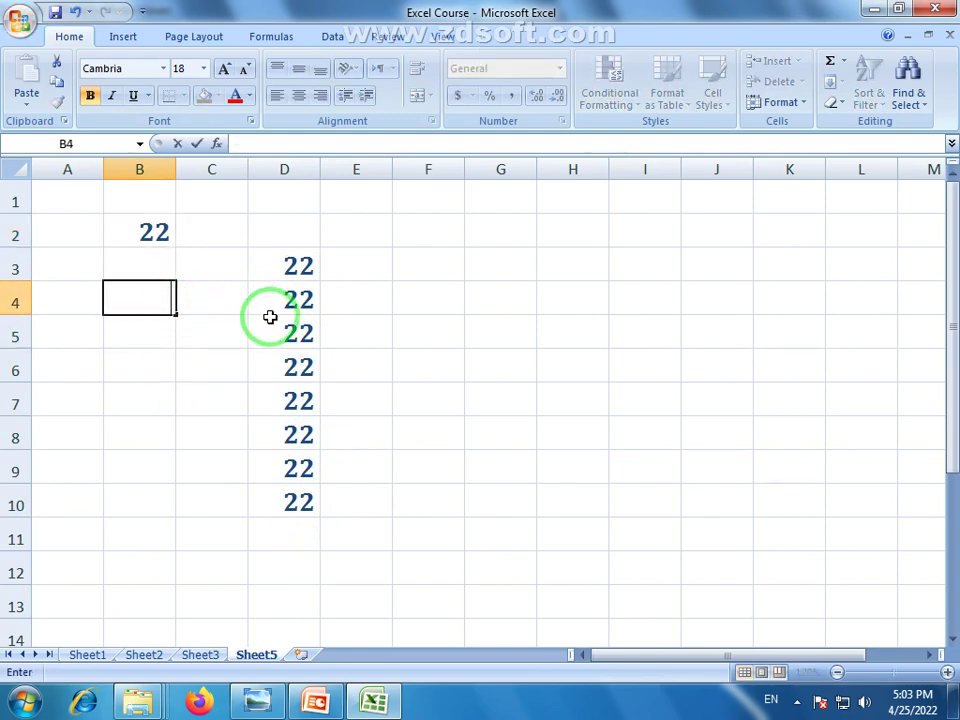
Compare the formulas in D5 and D3 with the source cell B2.
{"action": "left_click", "coordinate": [286, 330]}
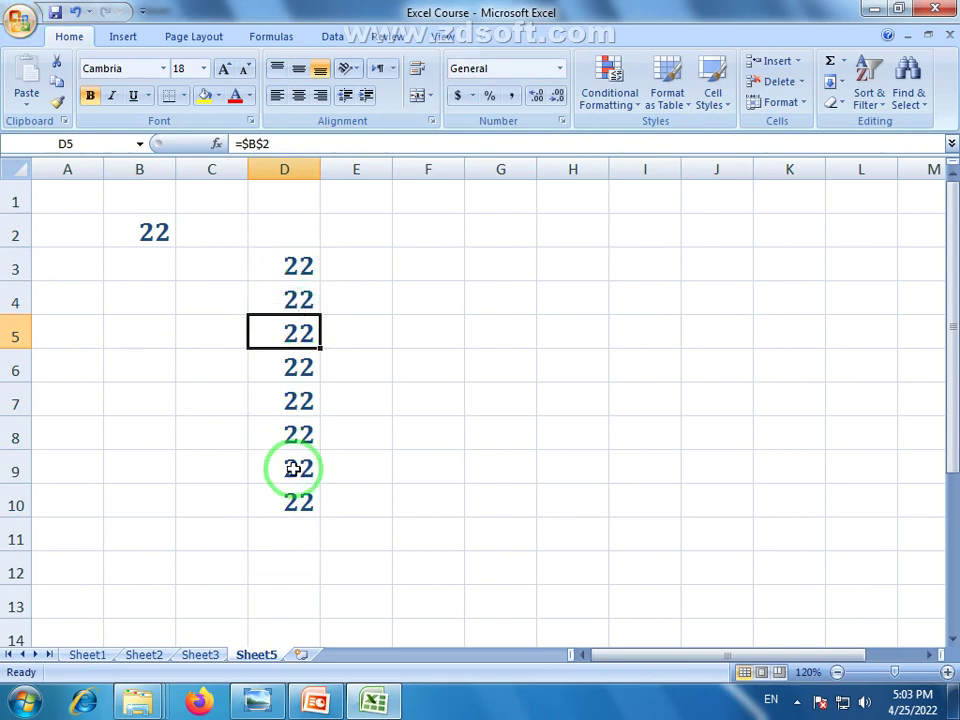
{"action": "left_click", "coordinate": [262, 258]}
{"action": "left_click", "coordinate": [163, 232]}
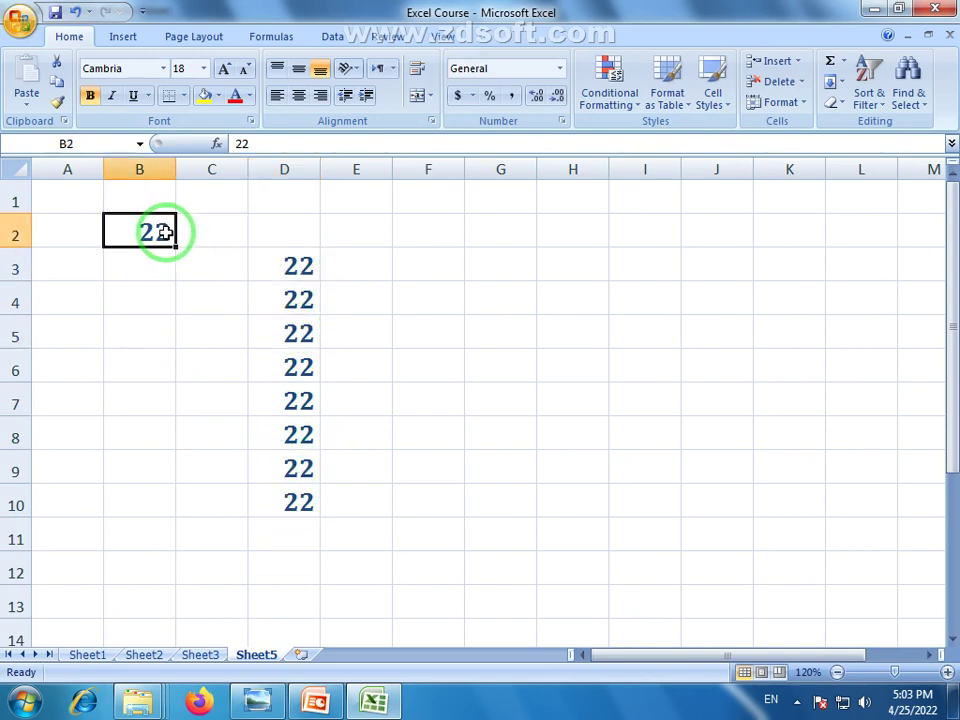
{"action": "left_click", "coordinate": [306, 264]}
Clear the filled formulas in D4:D10, and also empty cells D3 and B2.
{"action": "left_click_drag", "start_coordinate": [300, 300], "coordinate": [303, 510]}
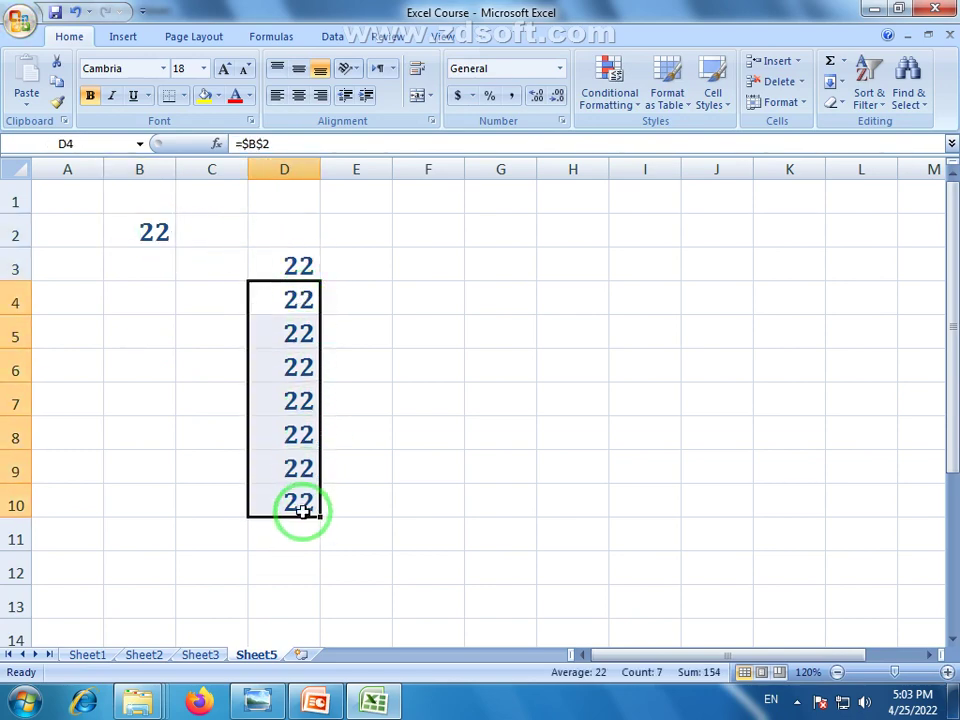
{"action": "key", "text": "Delete"}
{"action": "left_click", "coordinate": [285, 260]}
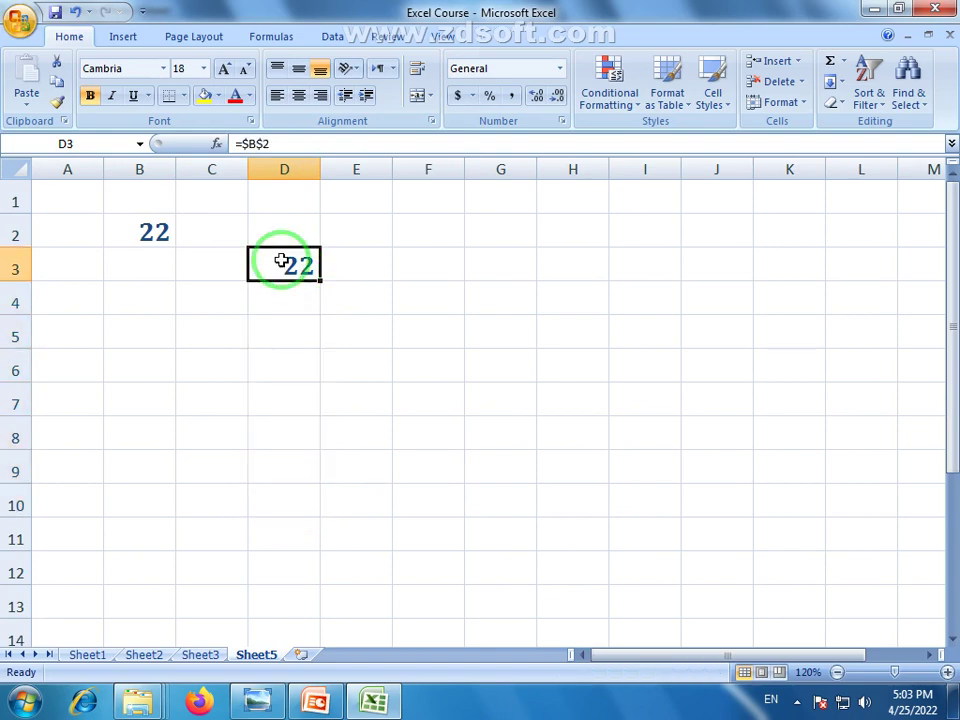
{"action": "left_click", "coordinate": [158, 228]}
{"action": "left_click", "coordinate": [297, 268]}
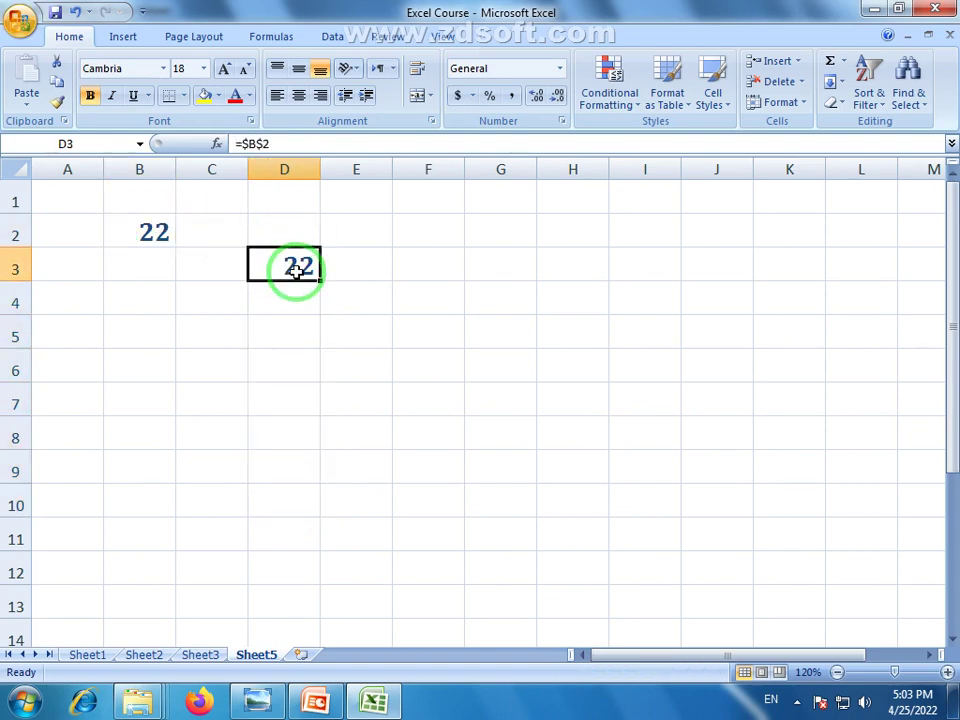
{"action": "left_click", "coordinate": [163, 229]}
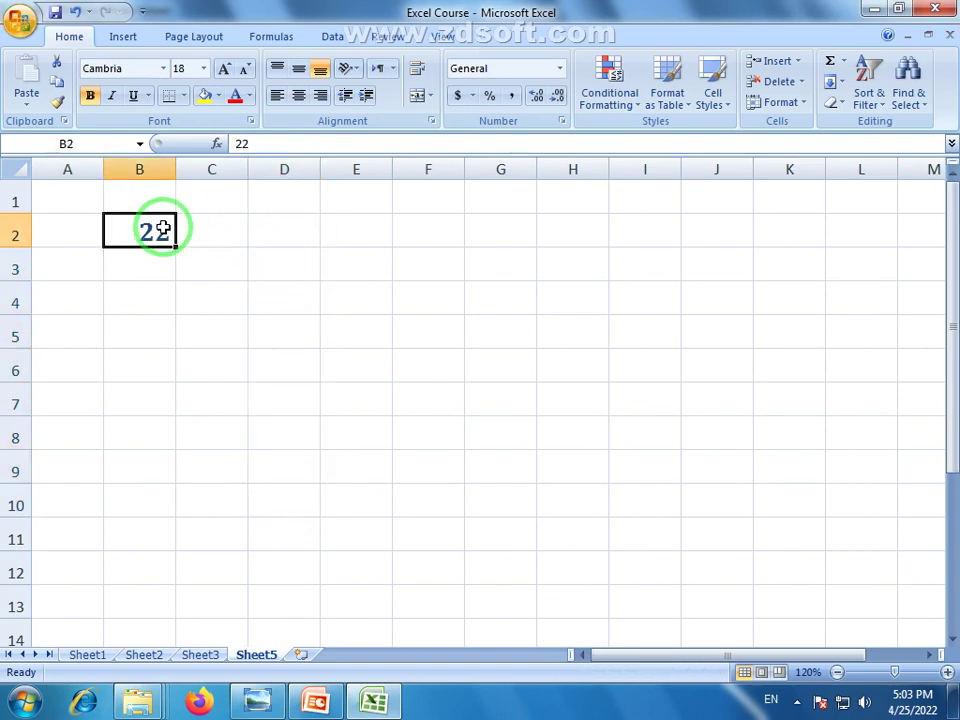
{"action": "left_click", "coordinate": [238, 355]}
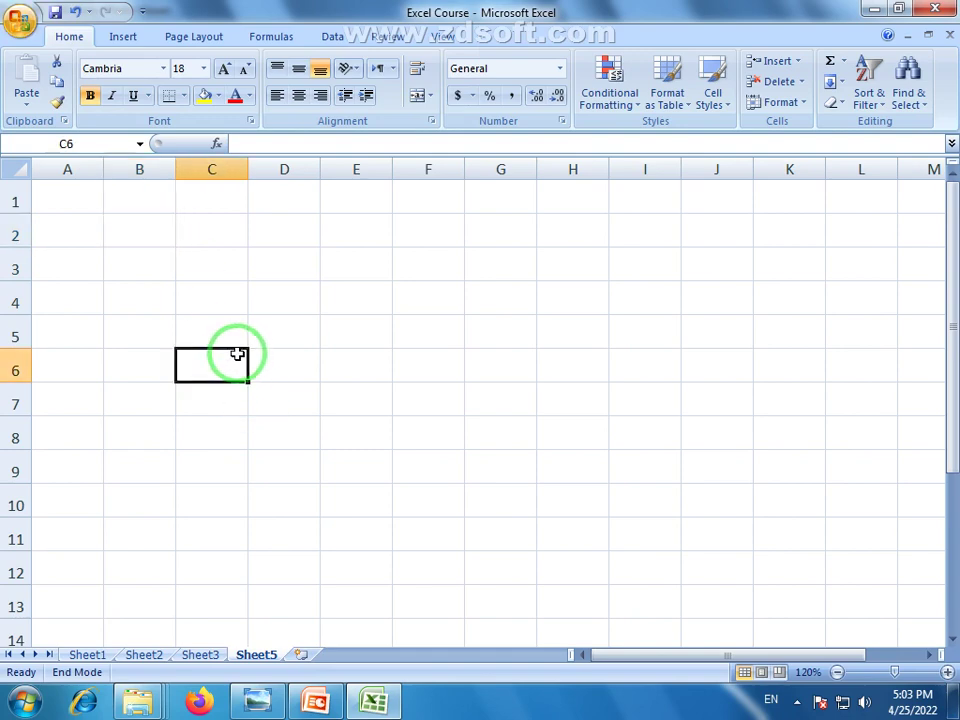
Review the Table of 2 assignment picture in Windows Photo Viewer and return to the empty Excel worksheet.
{"action": "left_click", "coordinate": [265, 703]}
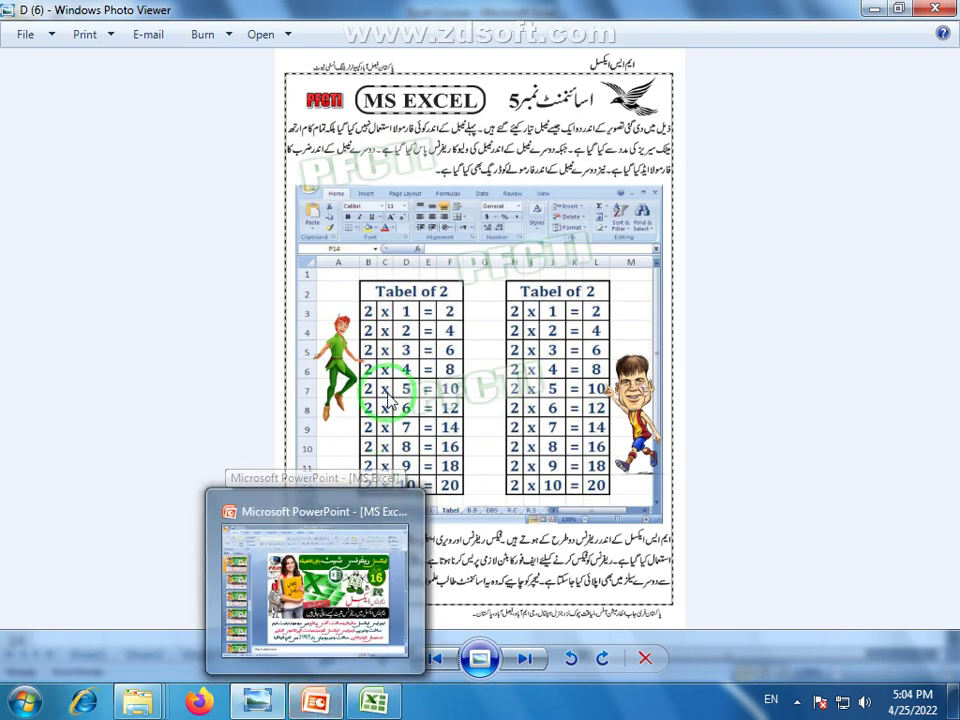
{"action": "left_click", "coordinate": [252, 705]}
{"action": "left_click", "coordinate": [313, 357]}
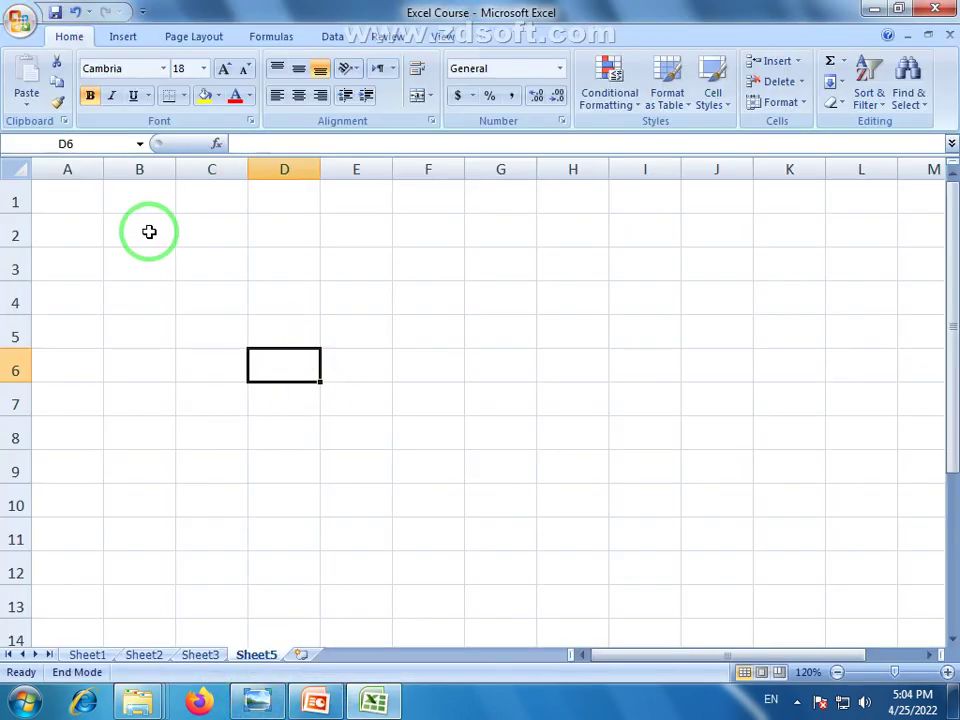
Merge and center cells B2:F2 and enter the title "Tabal of 2" in them.
{"action": "left_click_drag", "start_coordinate": [149, 232], "coordinate": [410, 243]}
{"action": "left_click", "coordinate": [416, 96]}
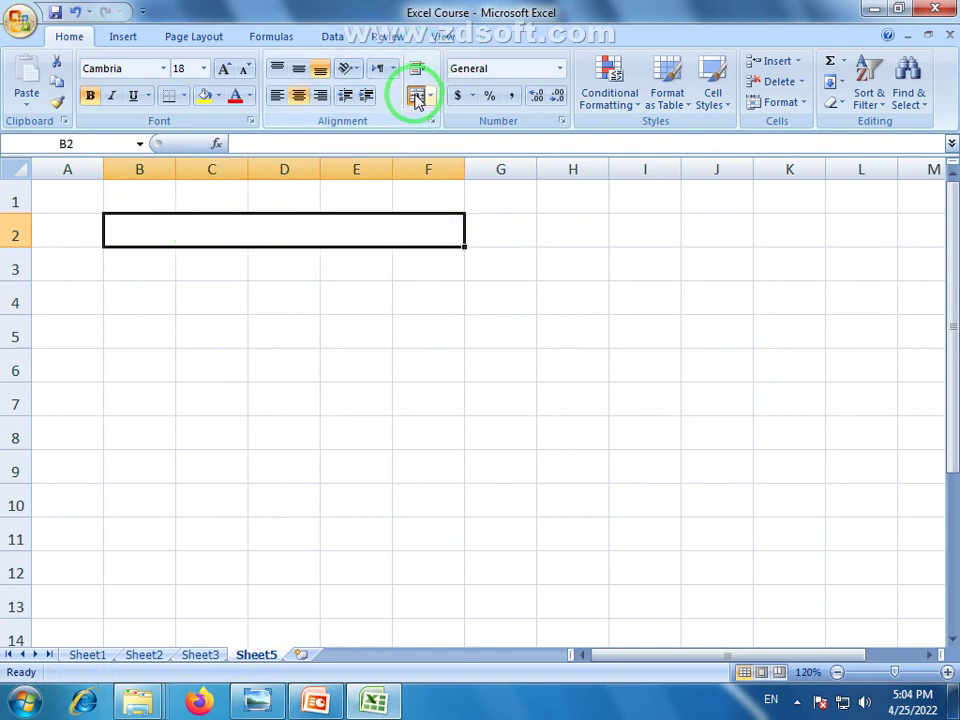
{"action": "left_click", "coordinate": [261, 248]}
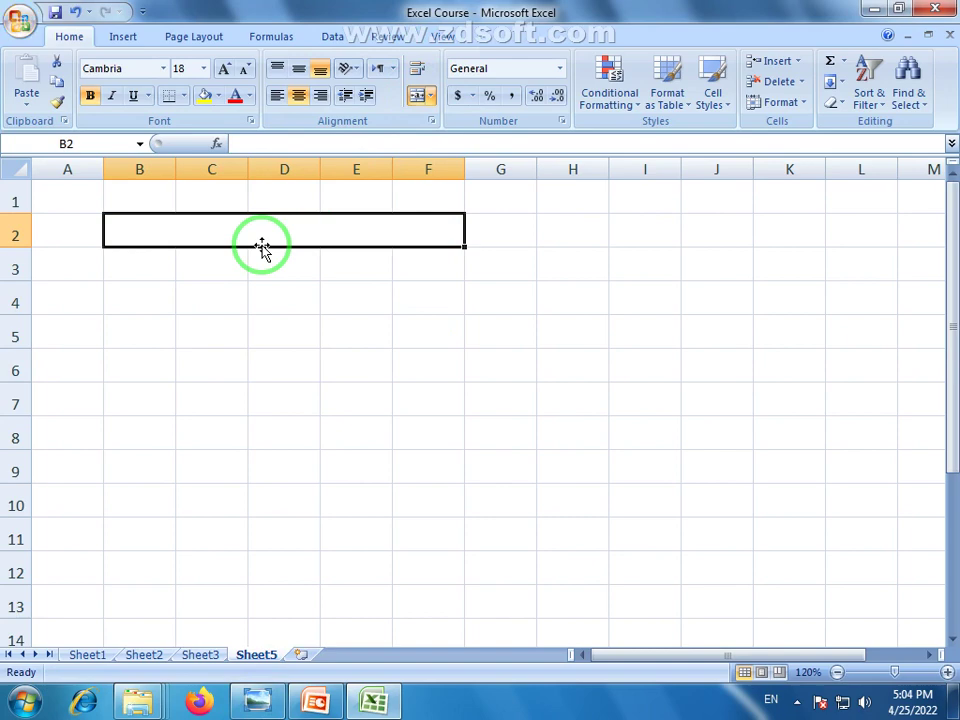
{"action": "type", "text": "t"}
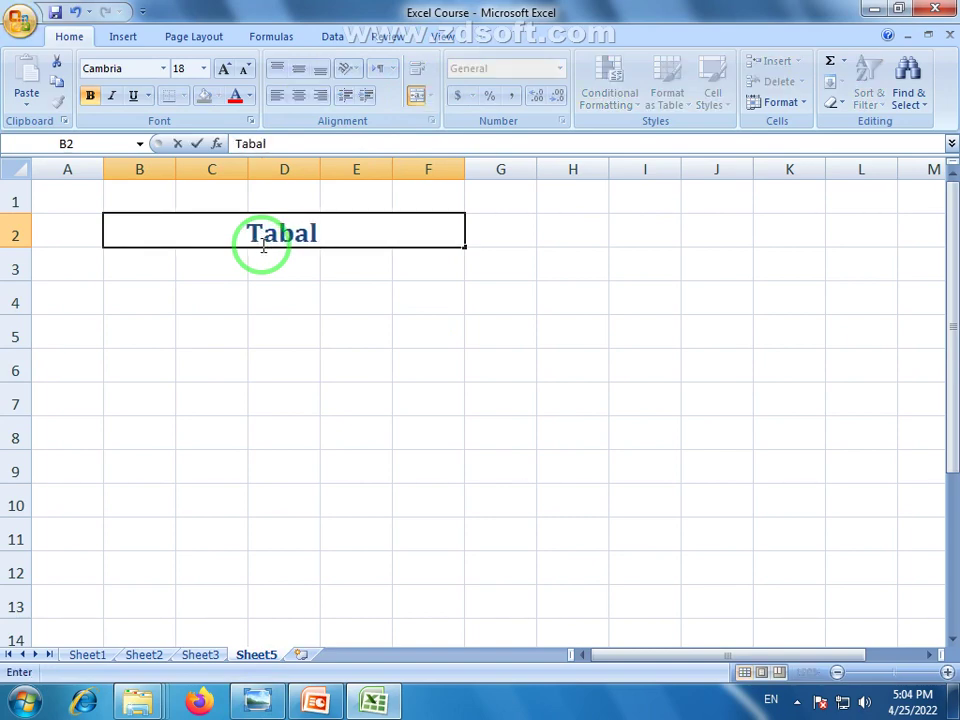
{"action": "type", "text": "abal of 2"}
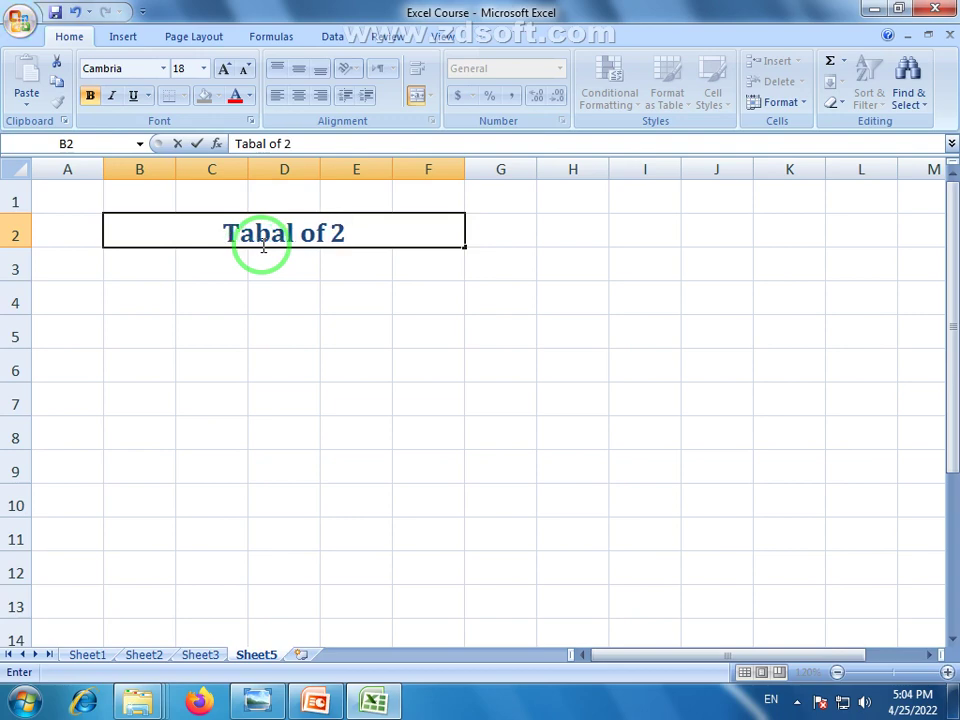
{"action": "left_click", "coordinate": [139, 268]}
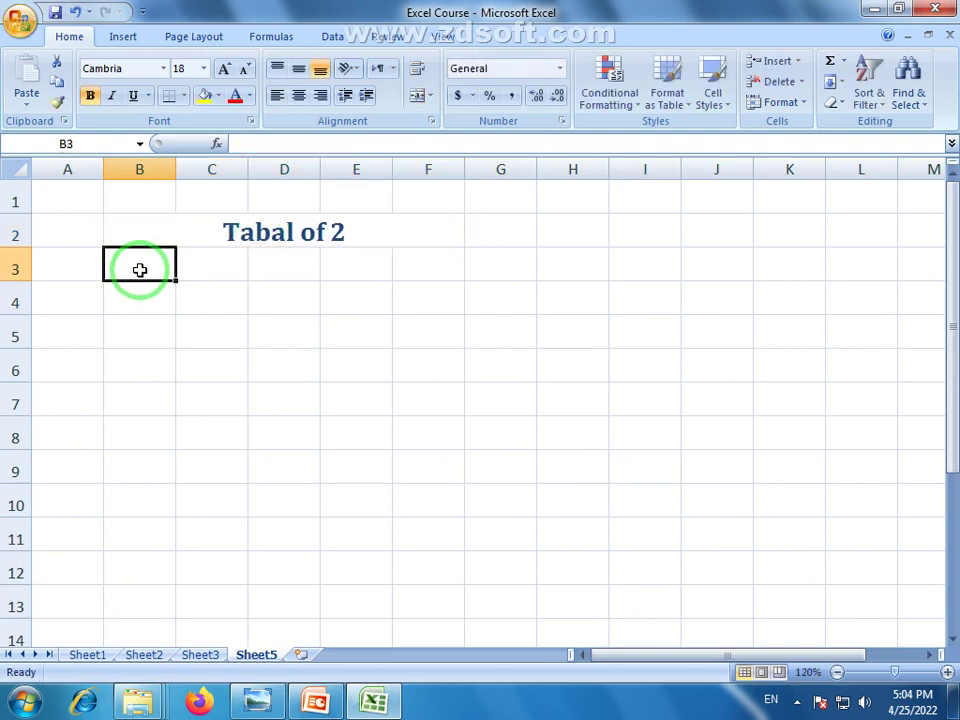
Enter 2 in cell B3 and fill it down through B11 as a series increasing by one.
{"action": "left_click", "coordinate": [334, 234]}
{"action": "left_click", "coordinate": [148, 263]}
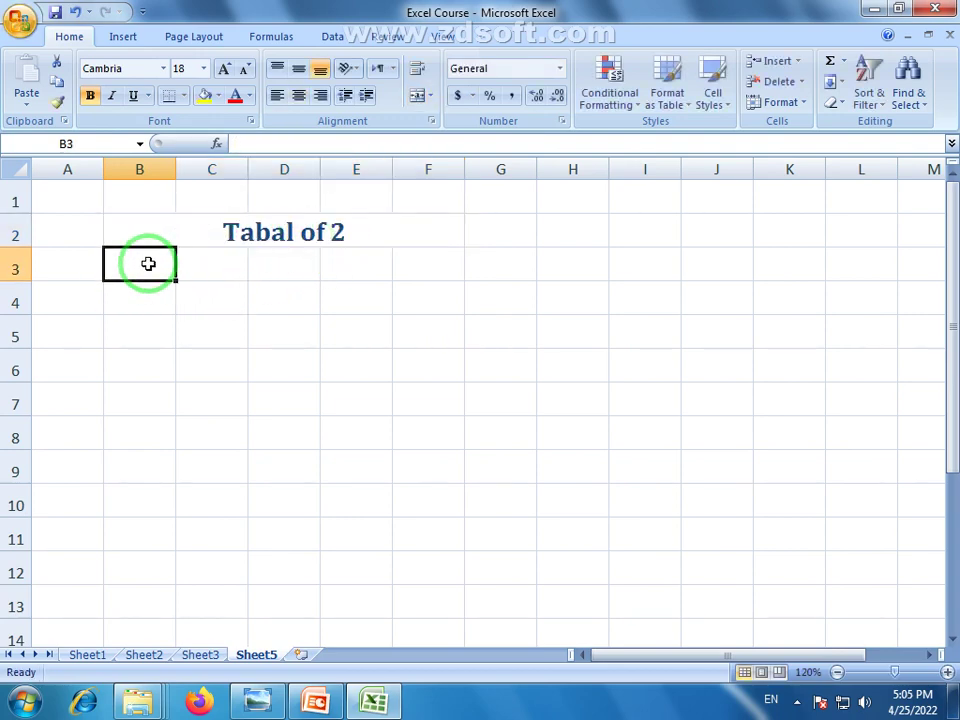
{"action": "type", "text": "2"}
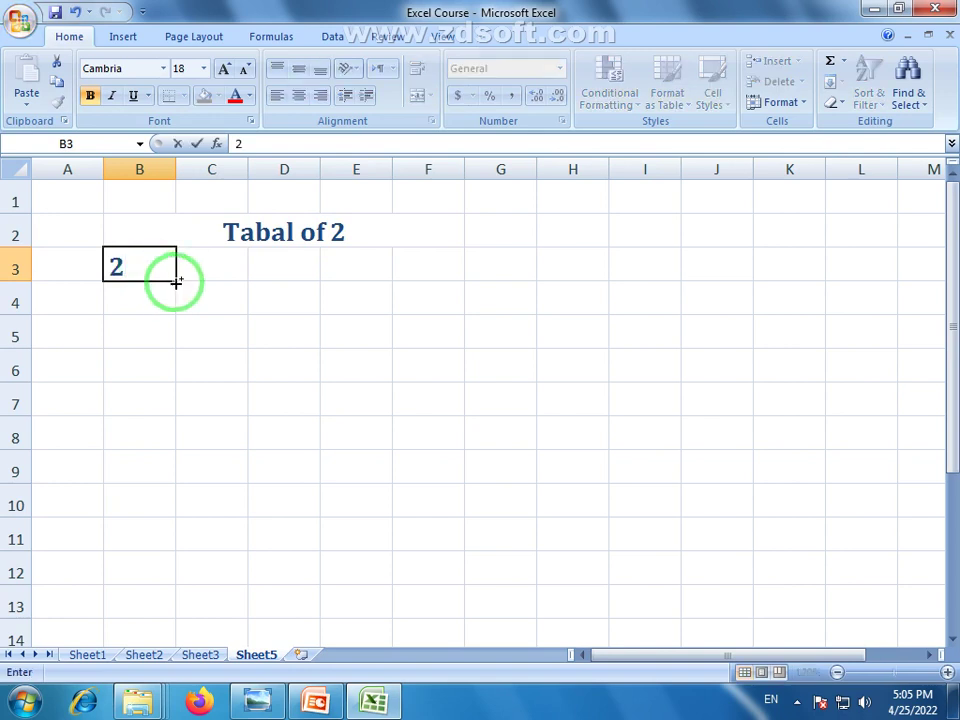
{"action": "left_click_drag", "start_coordinate": [176, 281], "coordinate": [171, 561]}
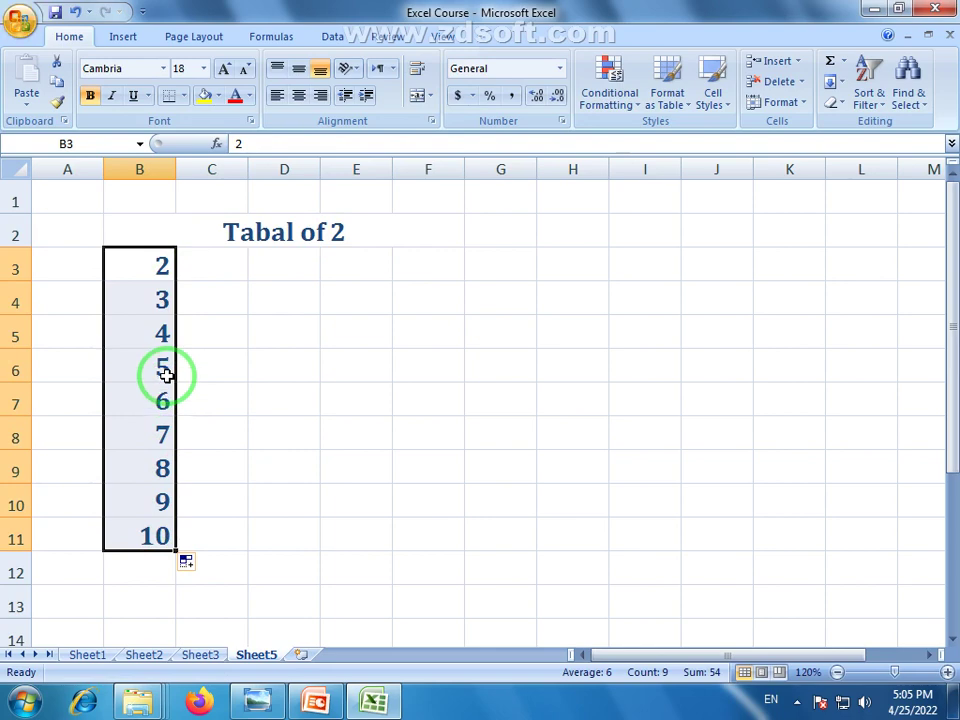
Replace the series in B3:B11 with a constant 2, and enter x in C3 and copy it down through C11.
{"action": "key", "text": "ctrl+z"}
{"action": "left_click_drag", "start_coordinate": [172, 281], "coordinate": [177, 547]}
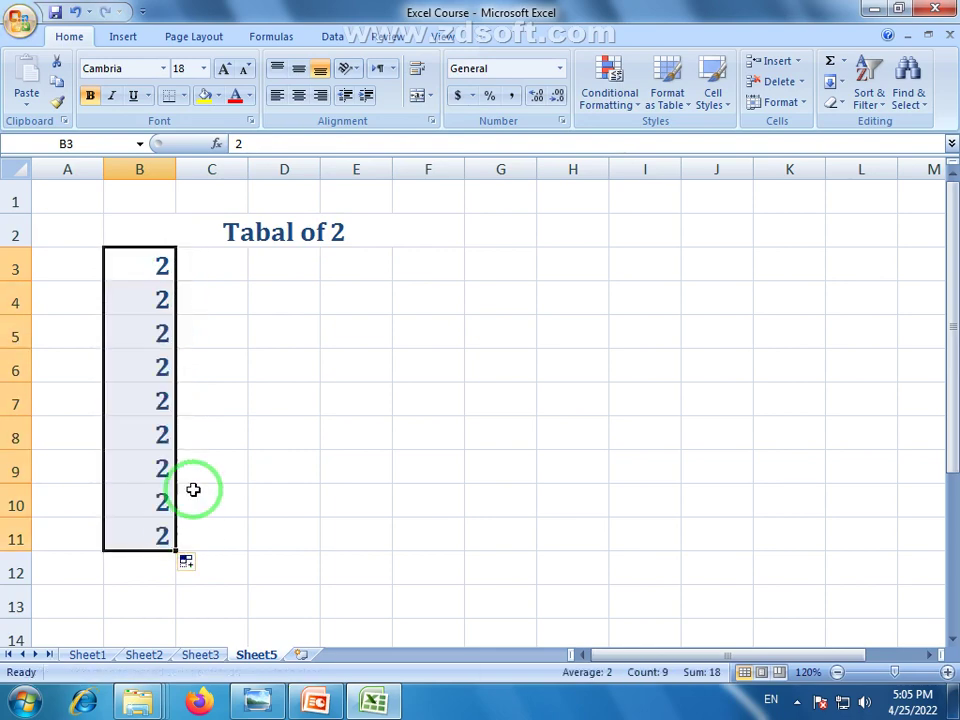
{"action": "left_click", "coordinate": [236, 253]}
{"action": "type", "text": "z"}
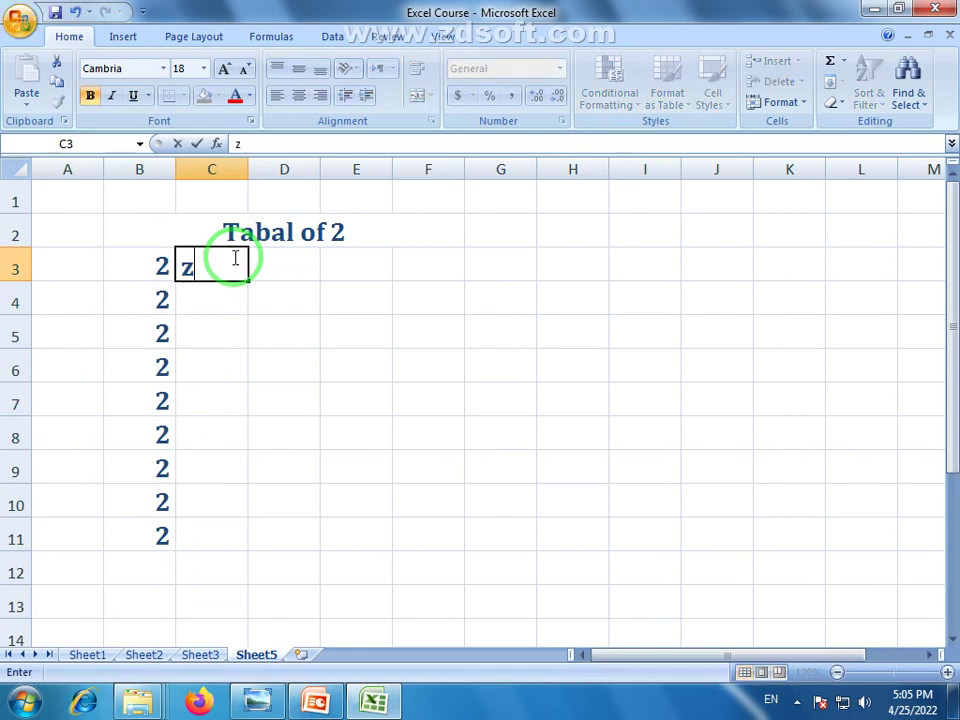
{"action": "type", "text": "x"}
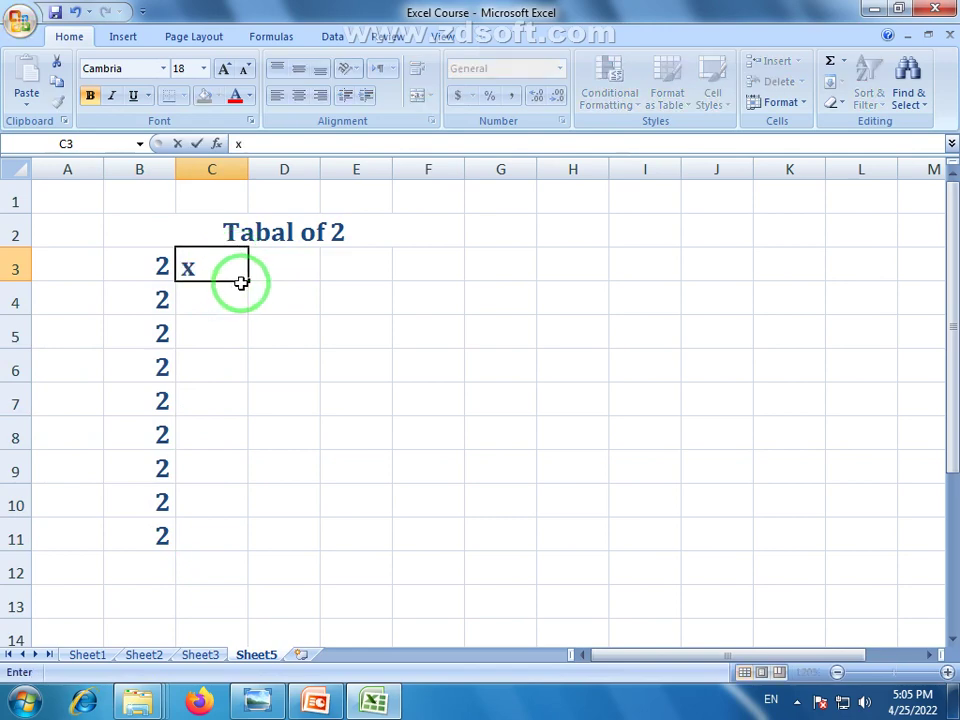
{"action": "left_click_drag", "start_coordinate": [246, 284], "coordinate": [238, 533]}
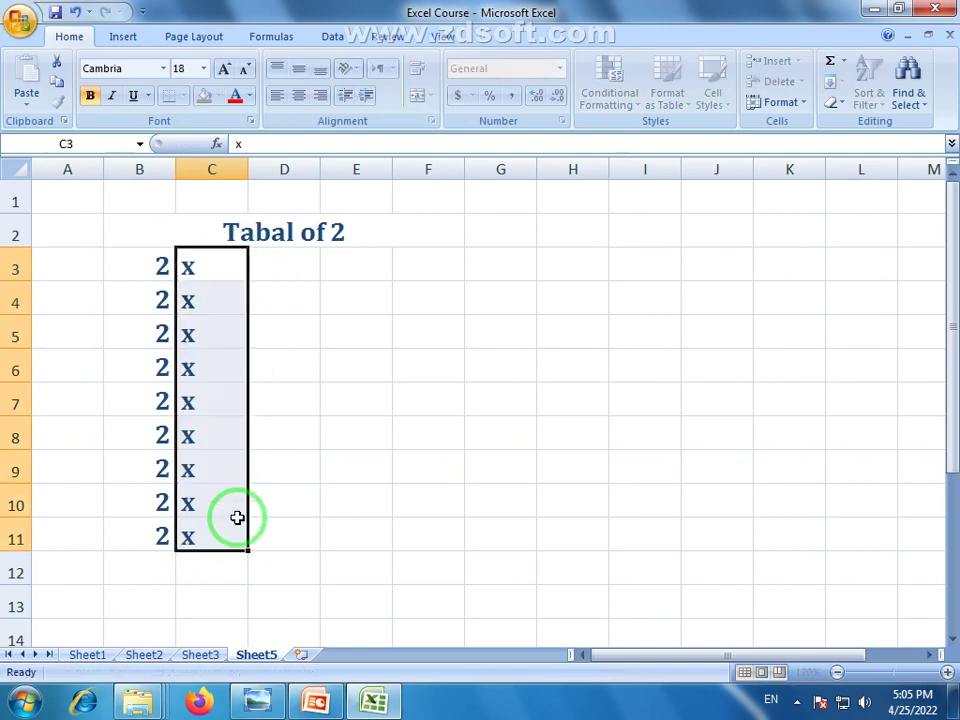
Enter 1 in cell D3 and fill it down through D12 as a series increasing by one.
{"action": "left_click", "coordinate": [273, 272]}
{"action": "type", "text": "1"}
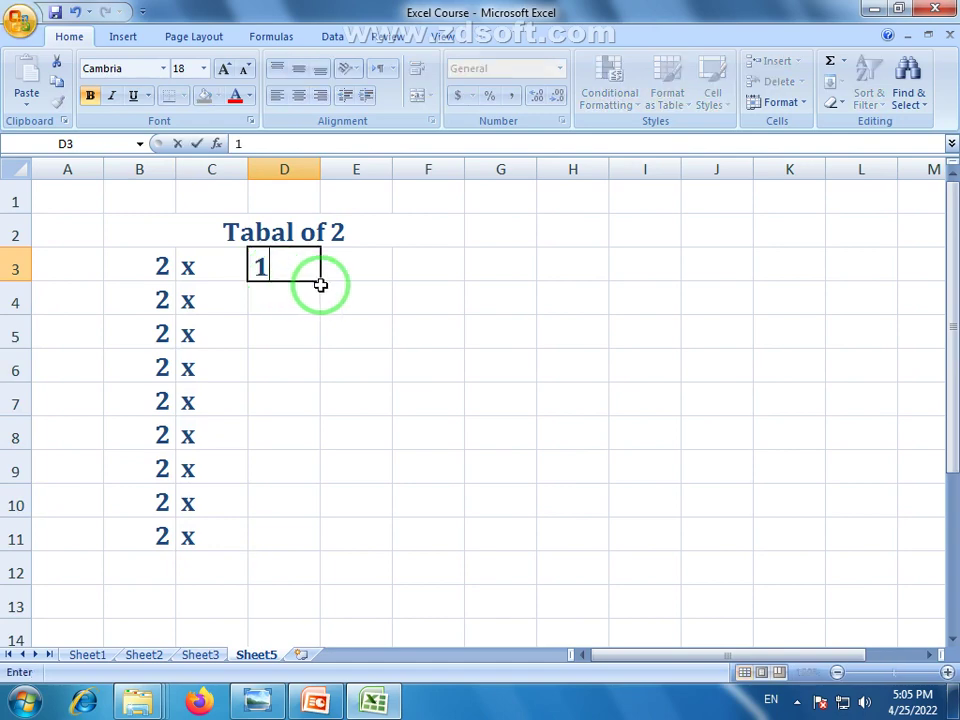
{"action": "left_click_drag", "start_coordinate": [323, 283], "coordinate": [317, 574]}
Extend the x column and the column of 2s down to row 12.
{"action": "left_click", "coordinate": [315, 551]}
{"action": "left_click", "coordinate": [244, 552]}
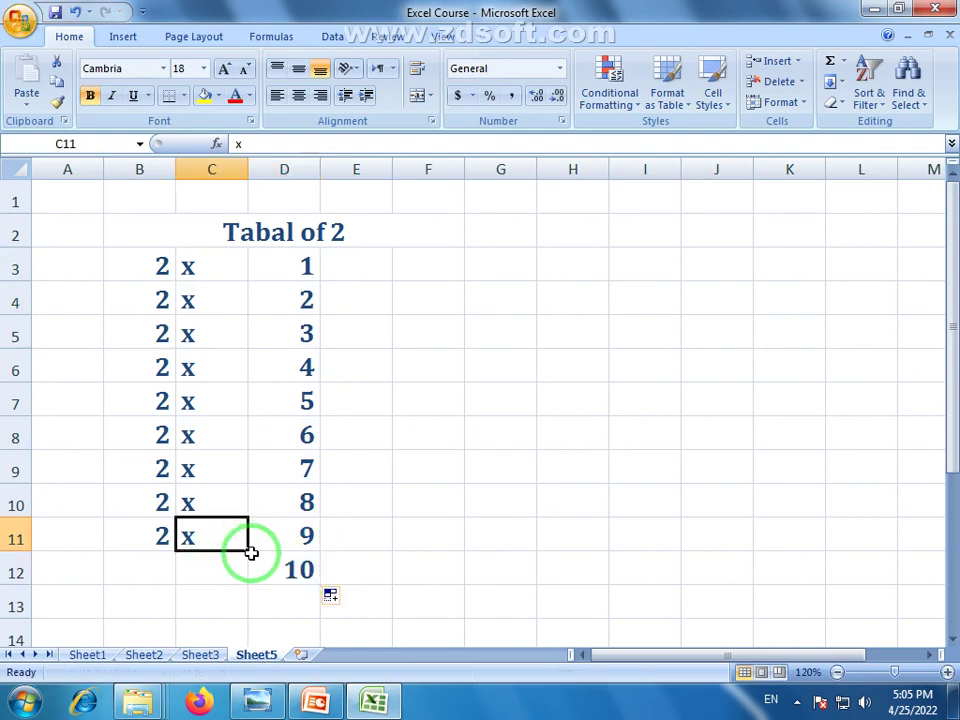
{"action": "left_click_drag", "start_coordinate": [251, 553], "coordinate": [246, 575]}
{"action": "left_click", "coordinate": [168, 553]}
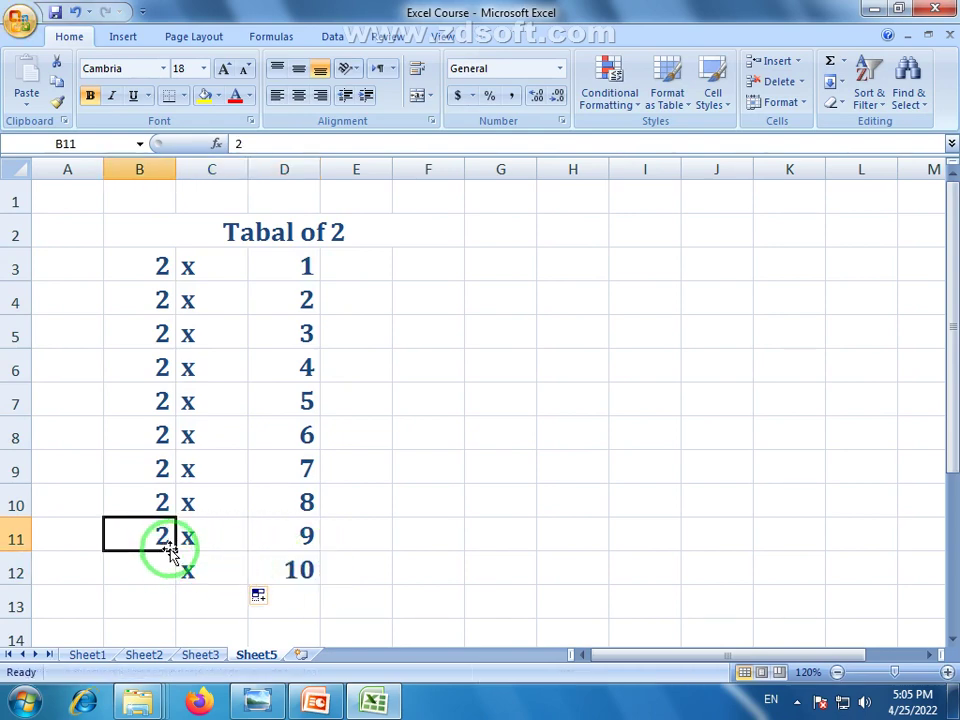
{"action": "left_click_drag", "start_coordinate": [173, 550], "coordinate": [167, 573]}
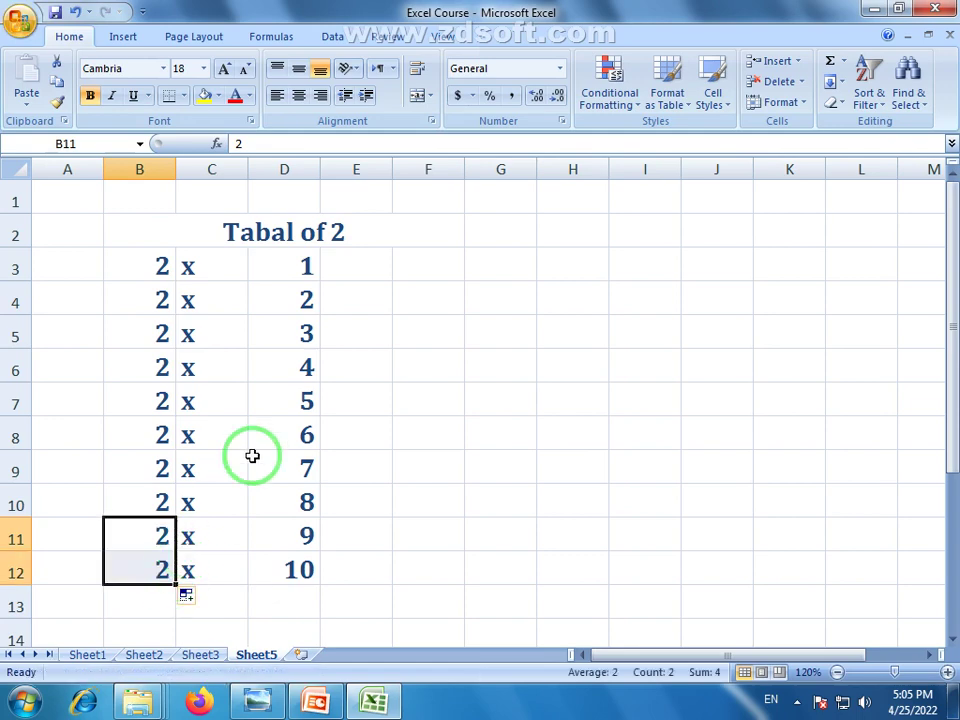
Enter an equals sign in cell E3 and copy it down through E12.
{"action": "left_click", "coordinate": [370, 263]}
{"action": "type", "text": "="}
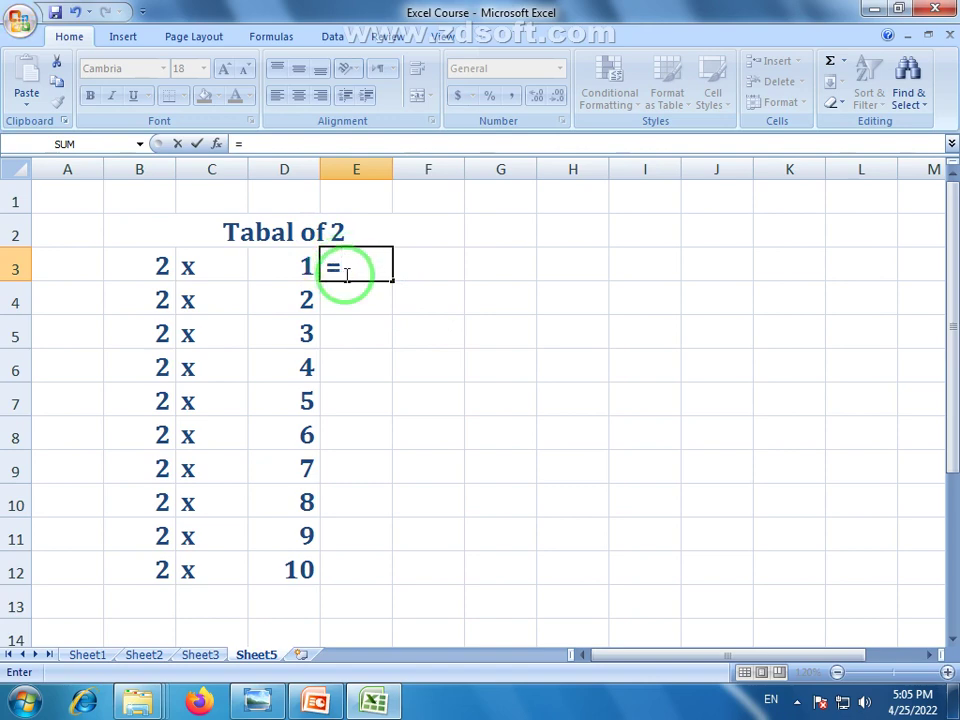
{"action": "key", "text": "Return"}
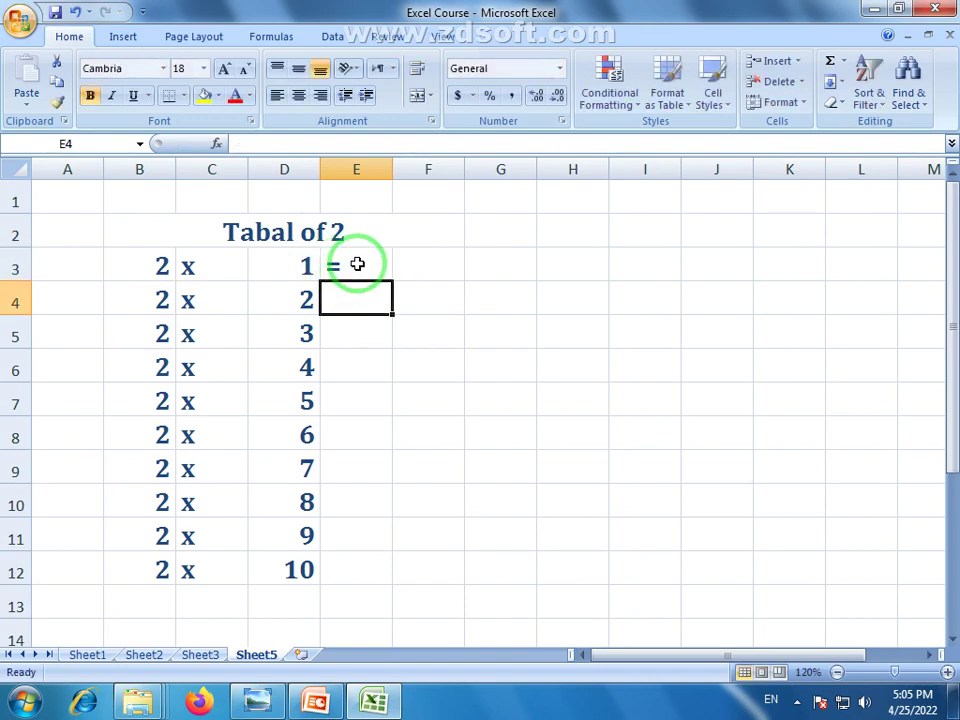
{"action": "left_click", "coordinate": [357, 266]}
{"action": "left_click_drag", "start_coordinate": [392, 284], "coordinate": [388, 574]}
Enter 2 in F3 and 4 in F4, and fill the series down through F12.
{"action": "left_click", "coordinate": [426, 271]}
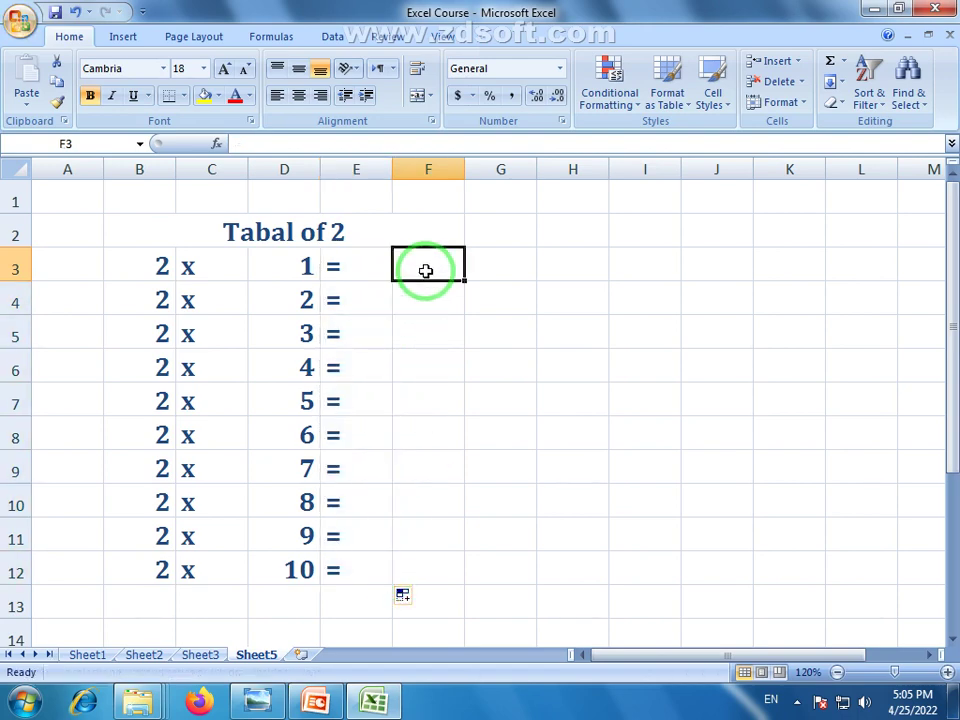
{"action": "type", "text": "2"}
{"action": "left_click", "coordinate": [439, 300]}
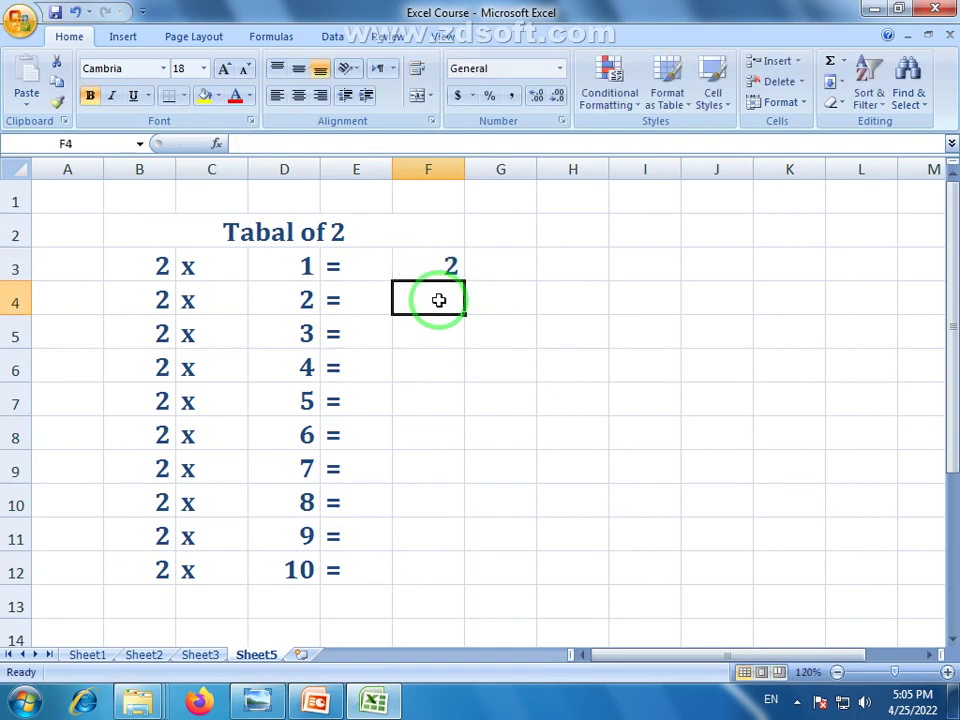
{"action": "type", "text": "4"}
{"action": "key", "text": "Return"}
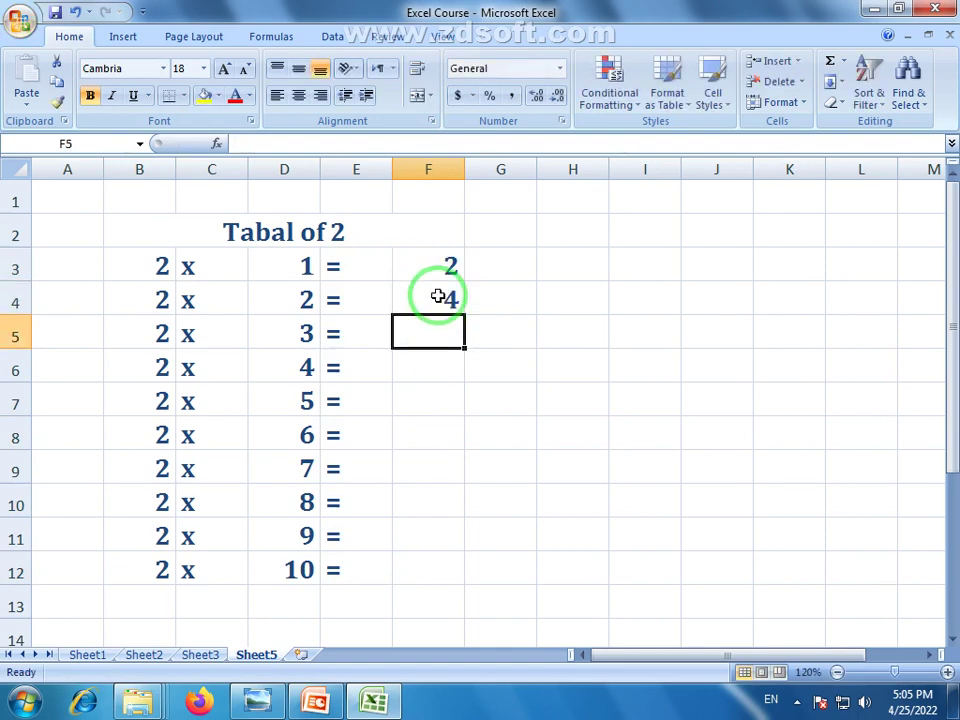
{"action": "left_click", "coordinate": [441, 280]}
{"action": "left_click_drag", "start_coordinate": [441, 283], "coordinate": [465, 576]}
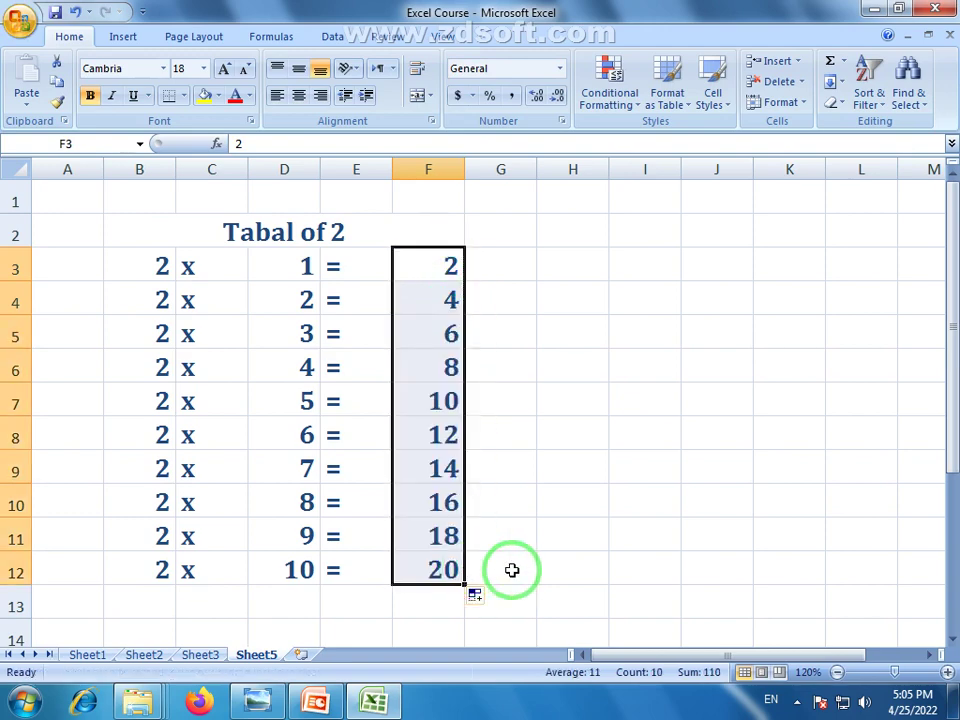
{"action": "left_click", "coordinate": [568, 444]}
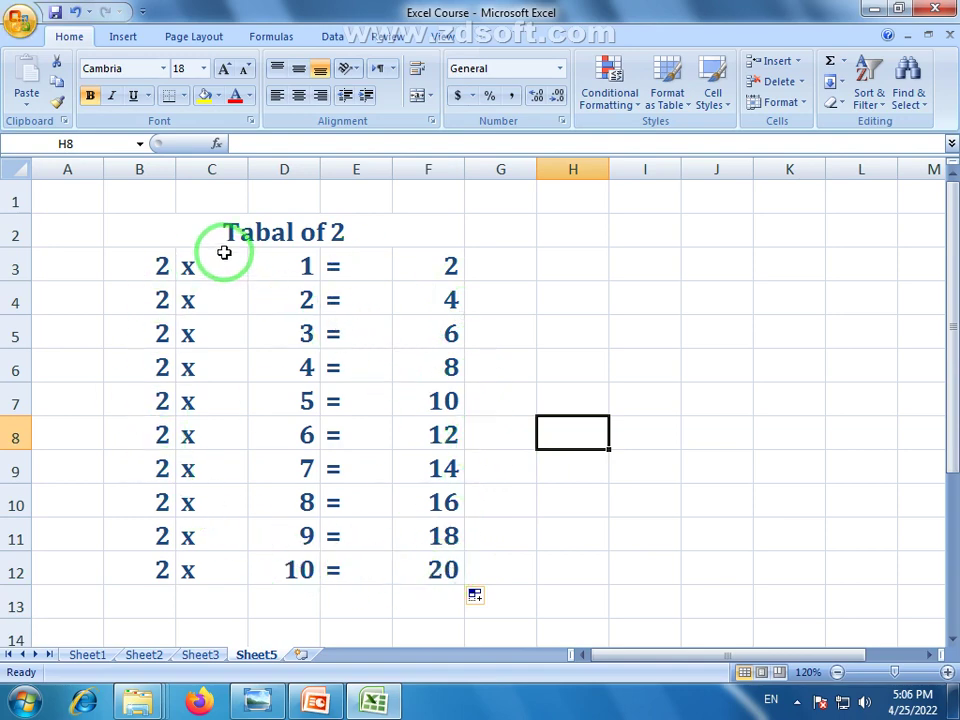
AutoFit the widths of columns B through F to their contents.
{"action": "left_click_drag", "start_coordinate": [148, 169], "coordinate": [403, 182]}
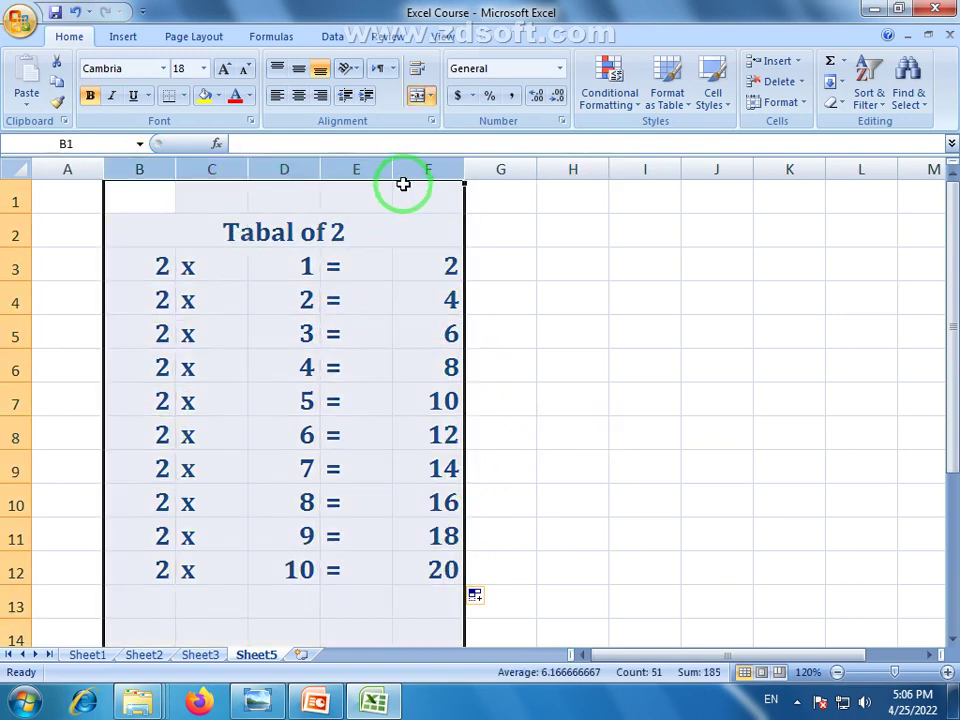
{"action": "double_click", "coordinate": [391, 182]}
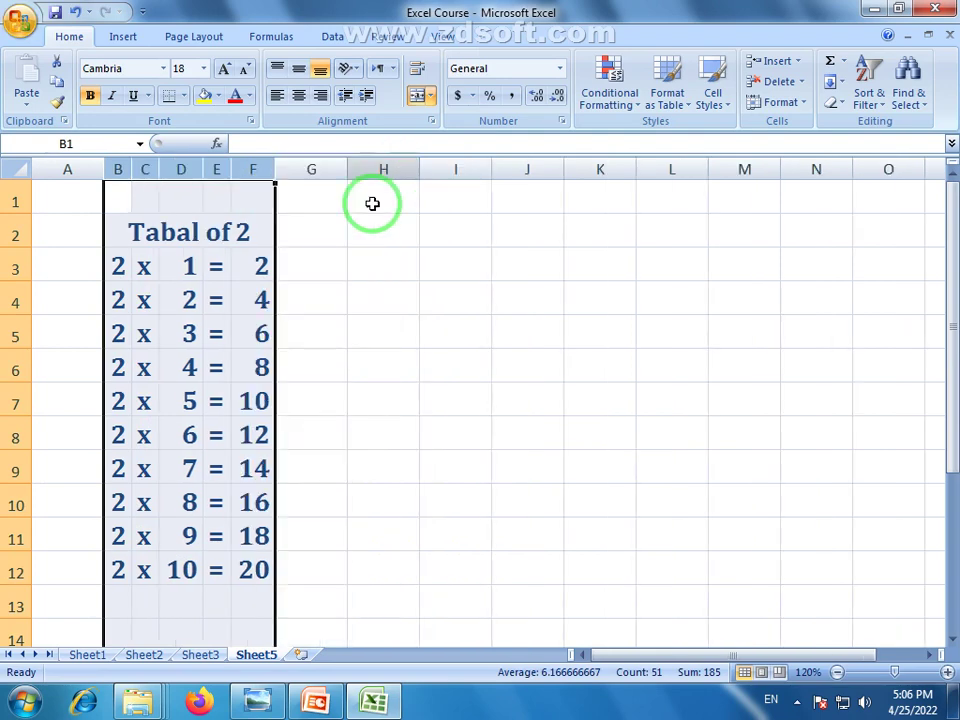
{"action": "left_click", "coordinate": [183, 603]}
Apply All Borders to the table range B2:F12.
{"action": "left_click_drag", "start_coordinate": [115, 232], "coordinate": [252, 570]}
{"action": "left_click", "coordinate": [183, 97]}
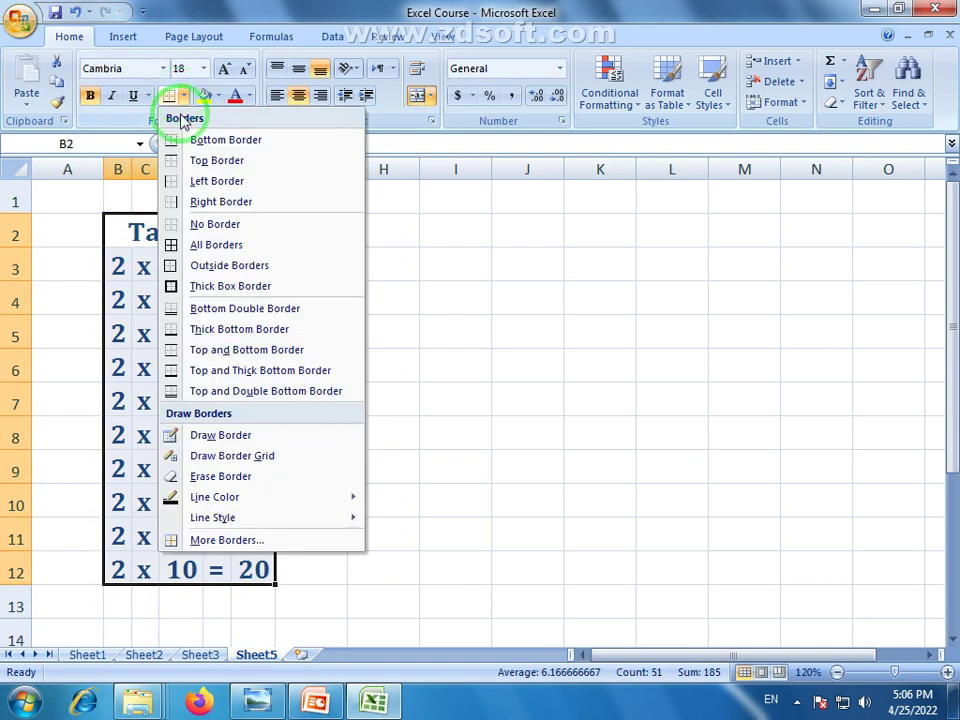
{"action": "left_click", "coordinate": [190, 245]}
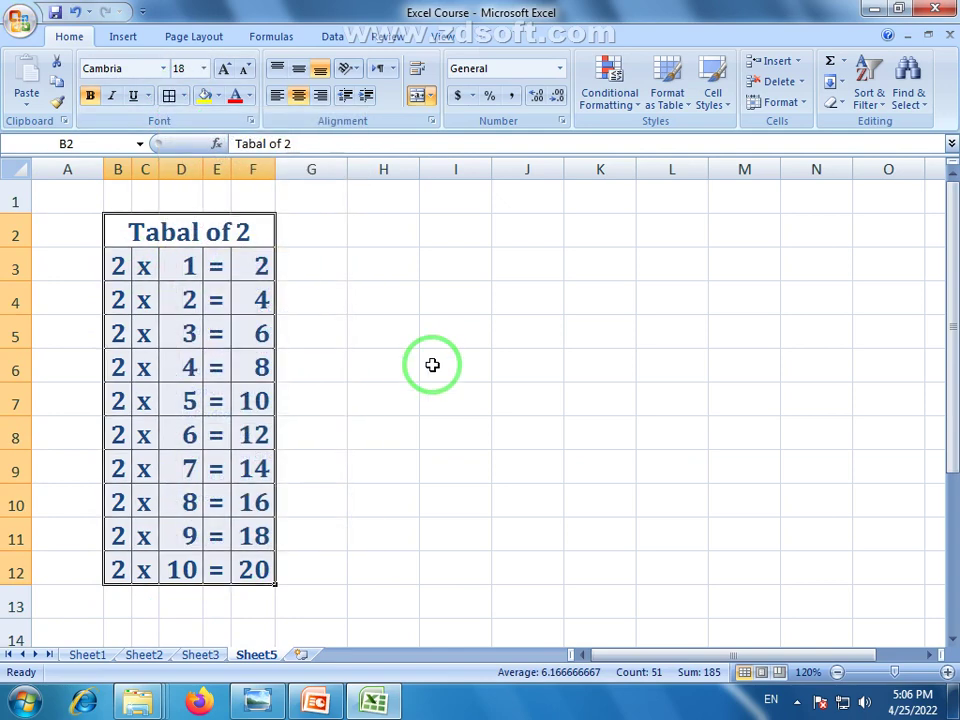
{"action": "left_click", "coordinate": [432, 365]}
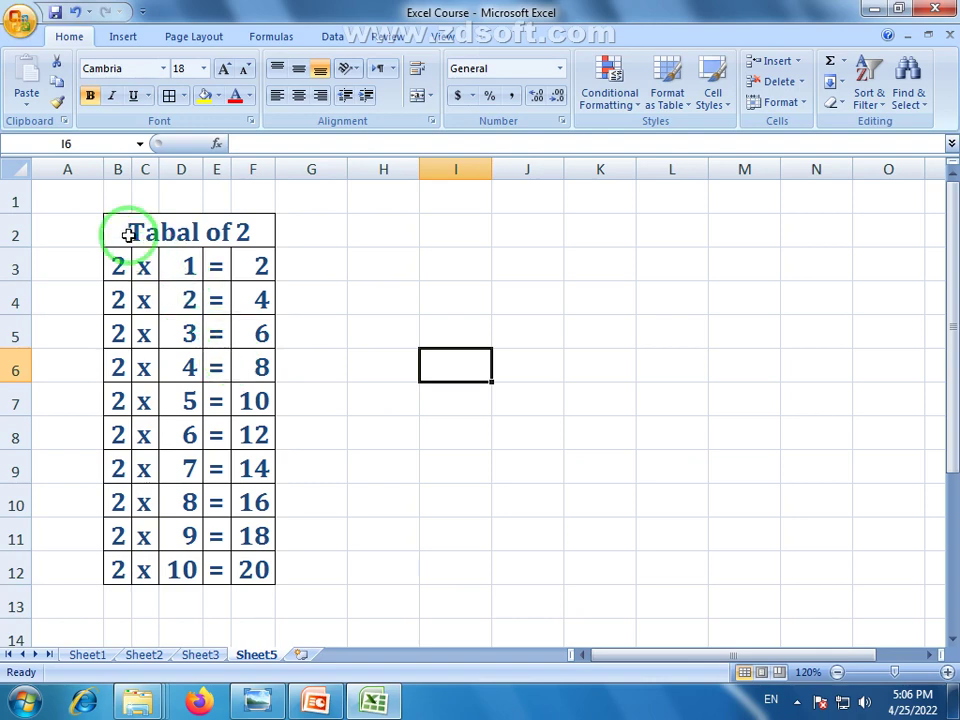
Center the contents of columns B through F horizontally.
{"action": "left_click", "coordinate": [117, 168]}
{"action": "left_click_drag", "start_coordinate": [166, 168], "coordinate": [253, 166]}
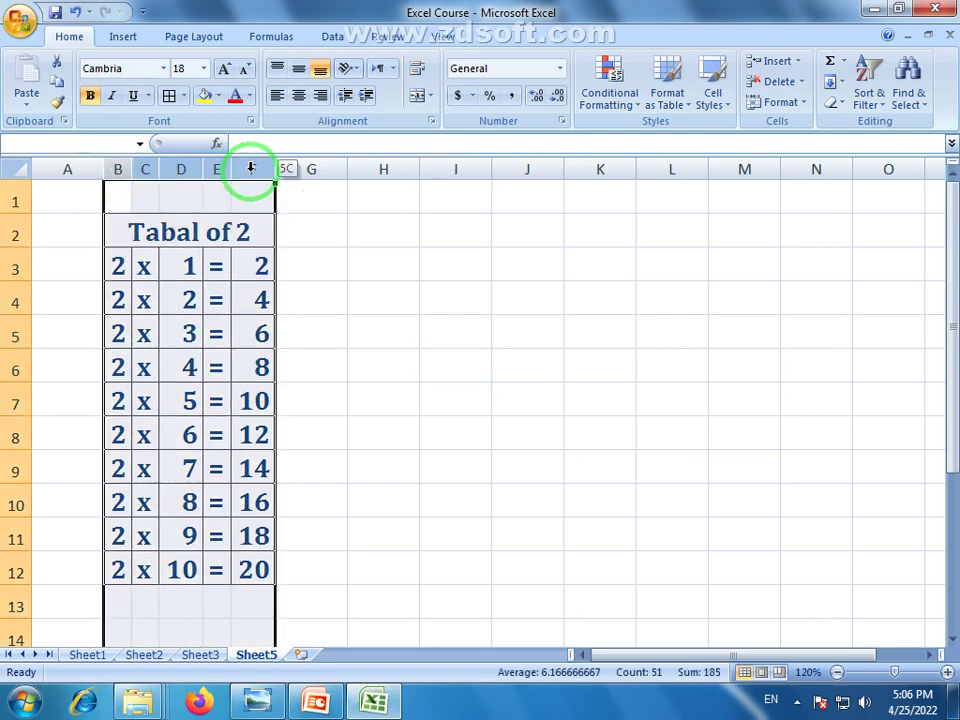
{"action": "left_click", "coordinate": [299, 96]}
{"action": "left_click", "coordinate": [296, 403]}
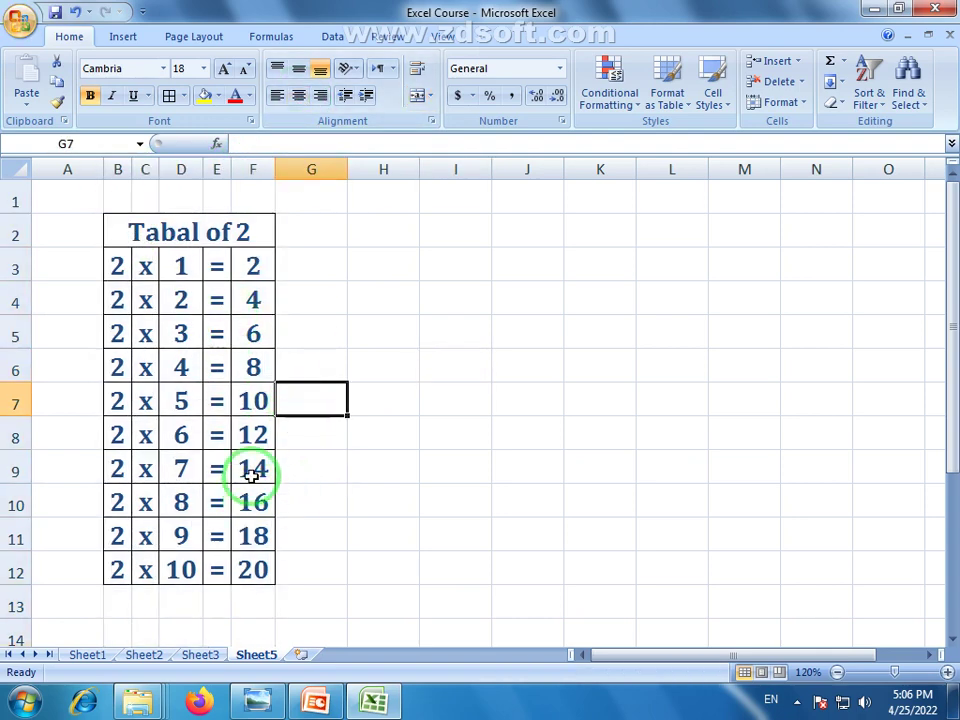
Change the table title in B2 to "Tabal of 3".
{"action": "left_click", "coordinate": [245, 233]}
{"action": "double_click", "coordinate": [245, 233]}
{"action": "double_click", "coordinate": [243, 234]}
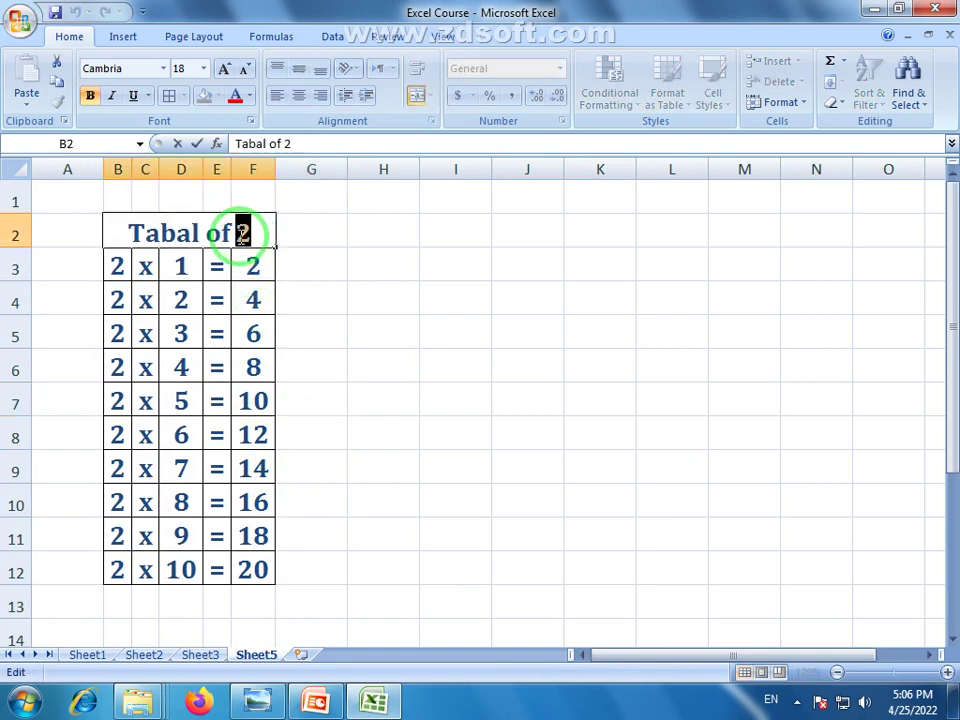
{"action": "type", "text": "3"}
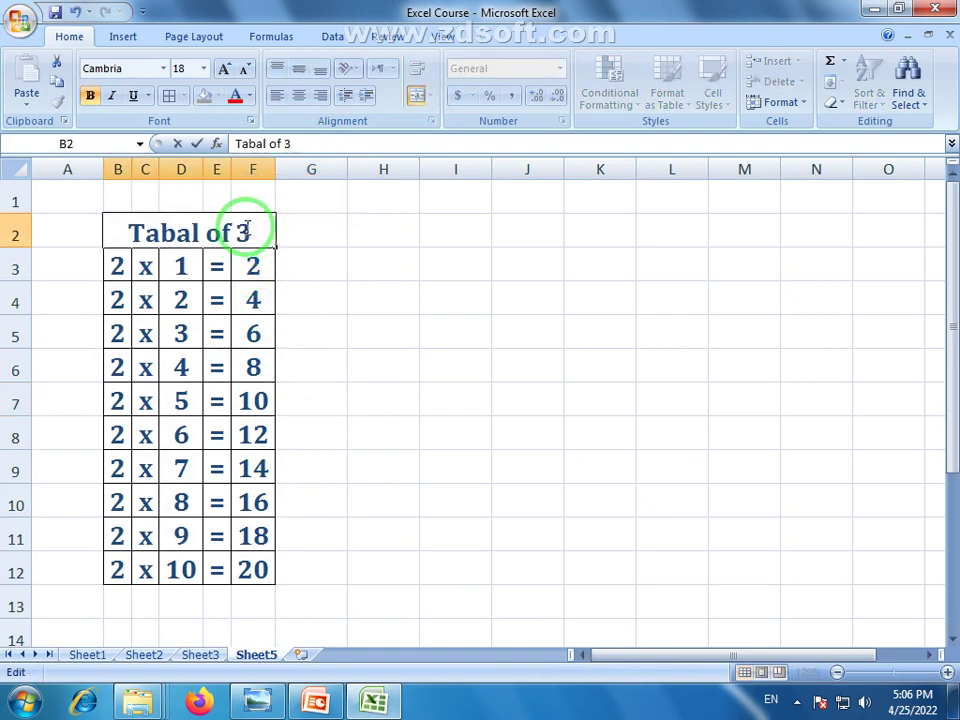
{"action": "key", "text": "Return"}
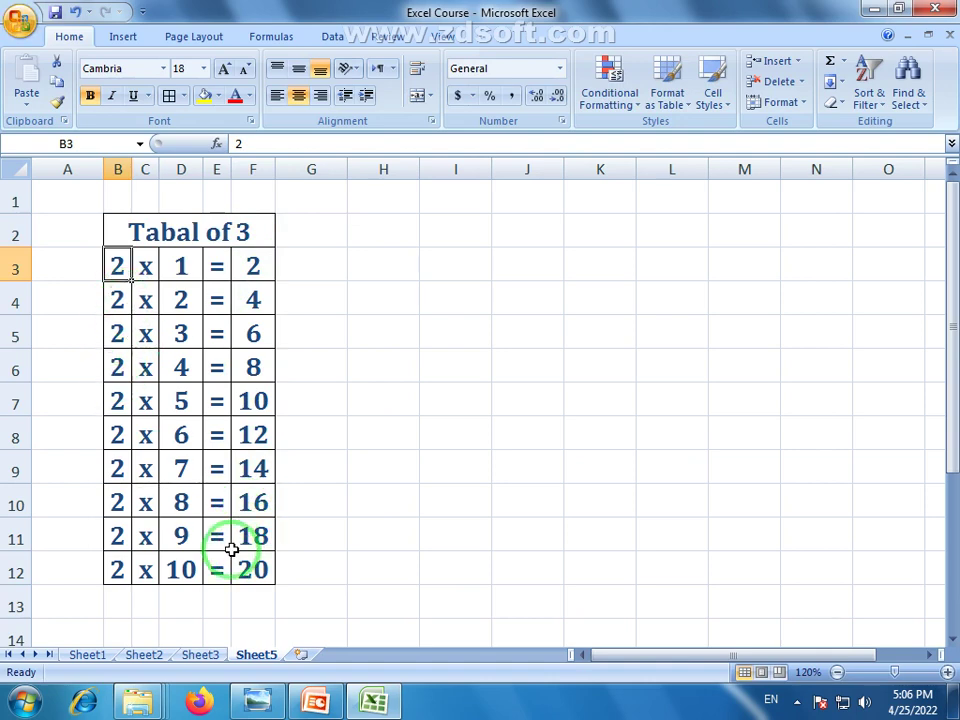
Restore the table title in B2 to "Tabal of 2".
{"action": "left_click", "coordinate": [247, 233]}
{"action": "double_click", "coordinate": [248, 233]}
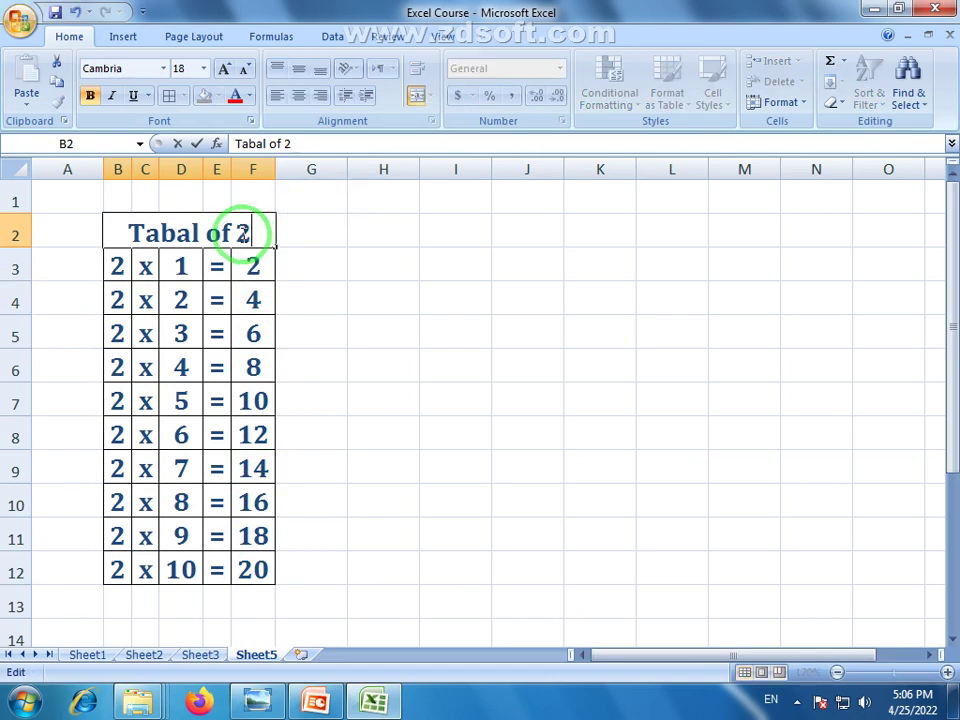
{"action": "type", "text": "2"}
{"action": "left_click", "coordinate": [356, 298]}
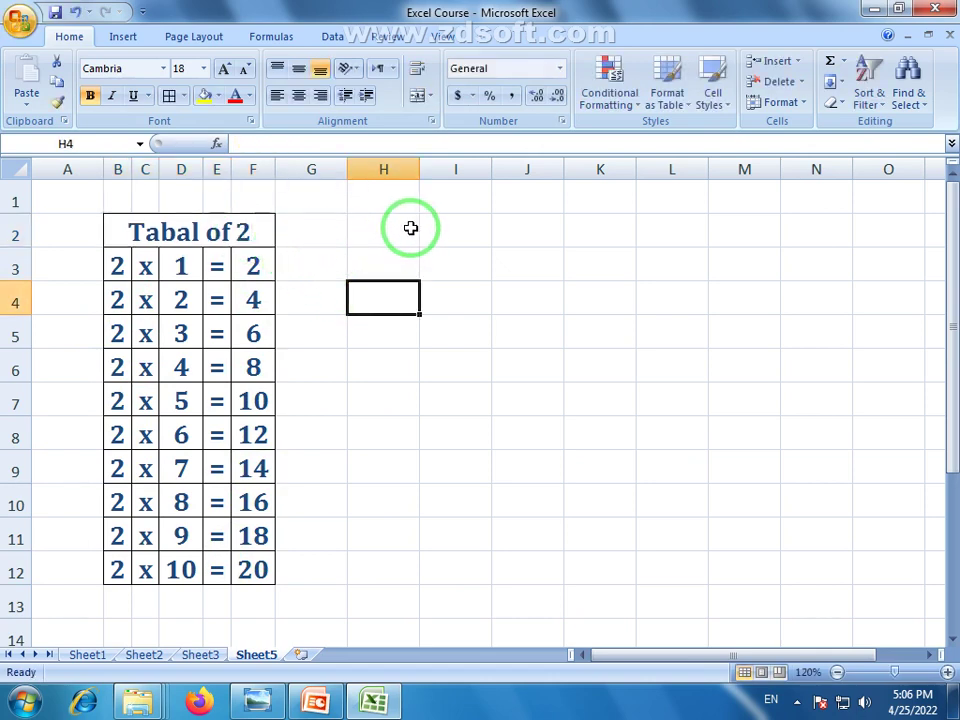
{"action": "left_click_drag", "start_coordinate": [410, 228], "coordinate": [673, 287]}
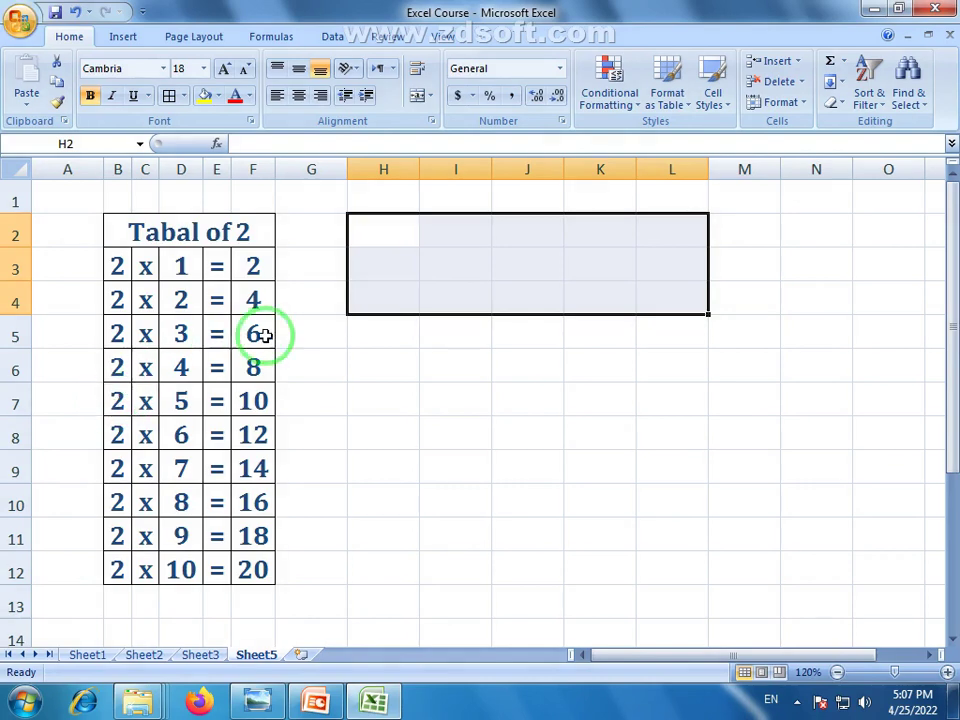
{"action": "left_click", "coordinate": [383, 234]}
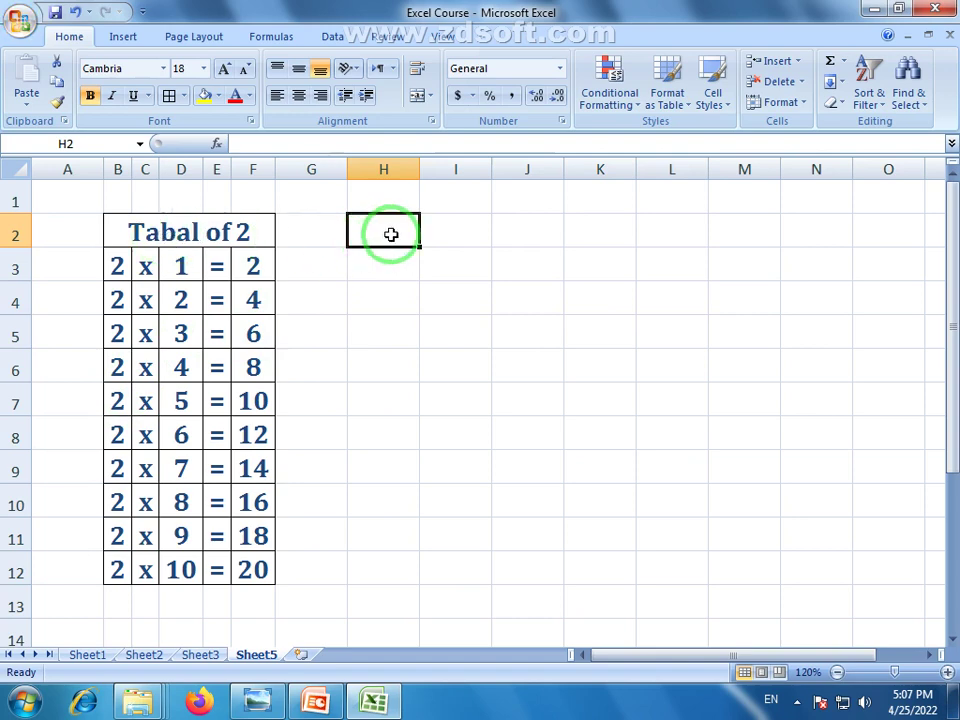
{"action": "left_click", "coordinate": [250, 230]}
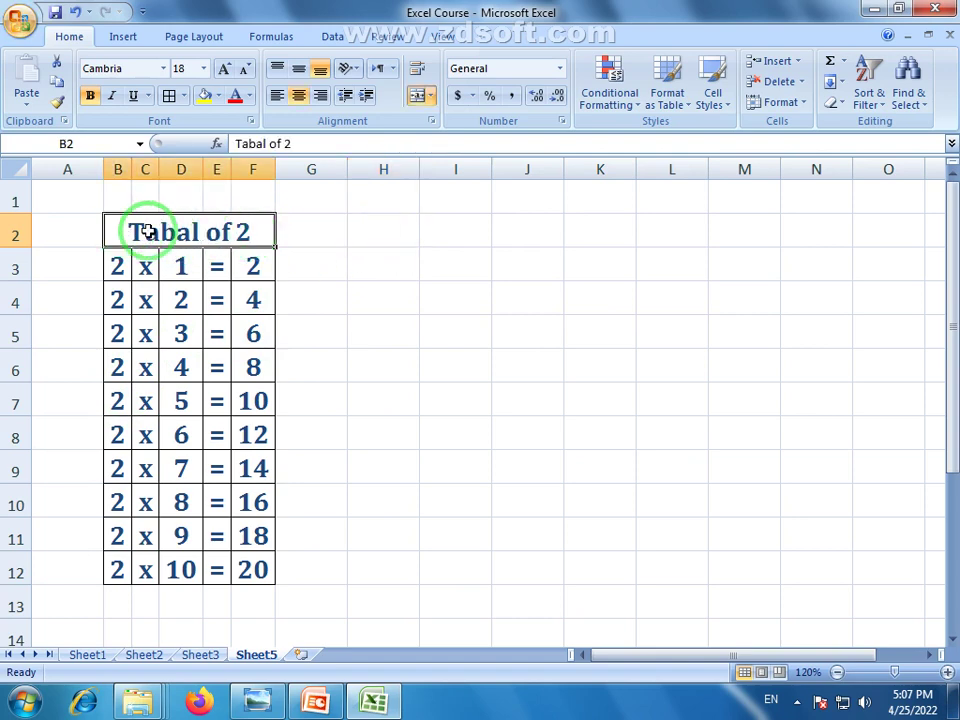
Merge and center cells H2:K2 and enter the title "Tabal of" in them.
{"action": "left_click", "coordinate": [383, 232]}
{"action": "left_click_drag", "start_coordinate": [383, 232], "coordinate": [578, 233]}
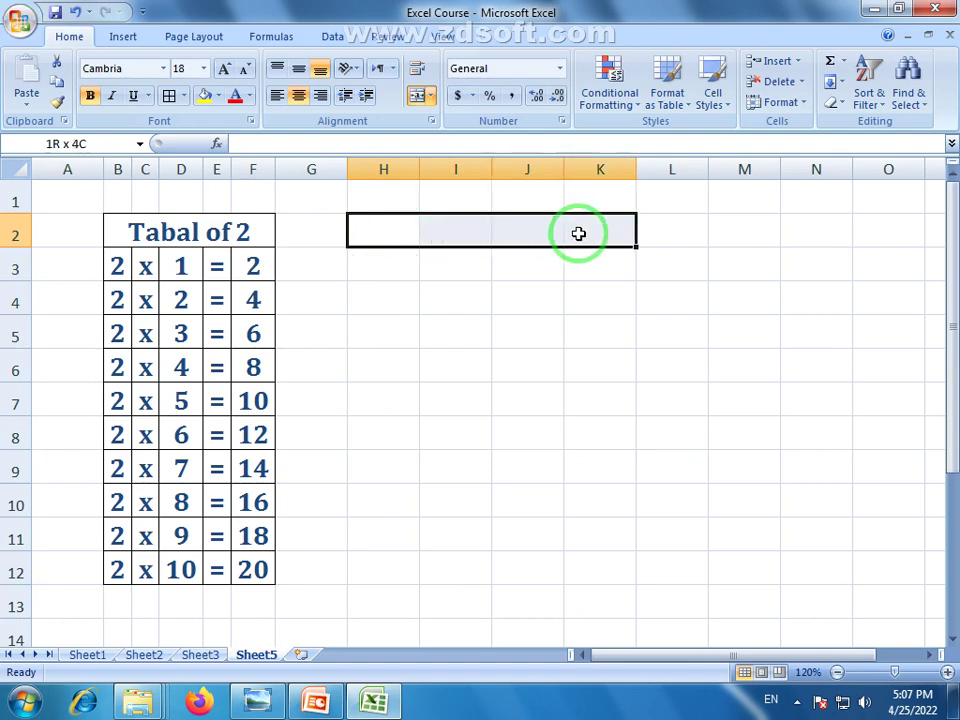
{"action": "left_click", "coordinate": [419, 97]}
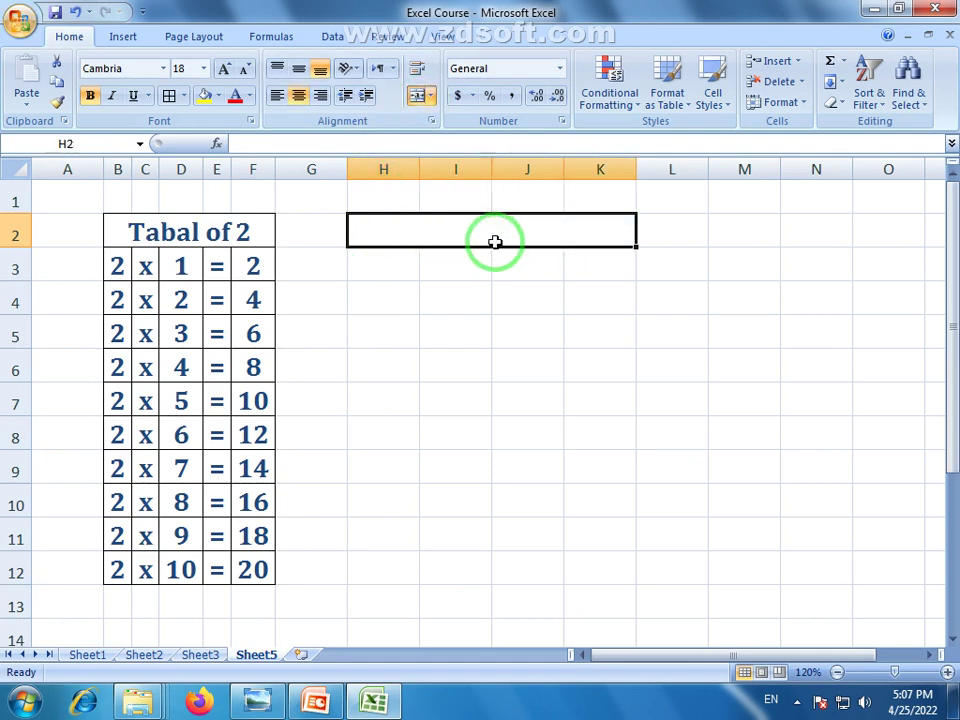
{"action": "type", "text": "Tabal of"}
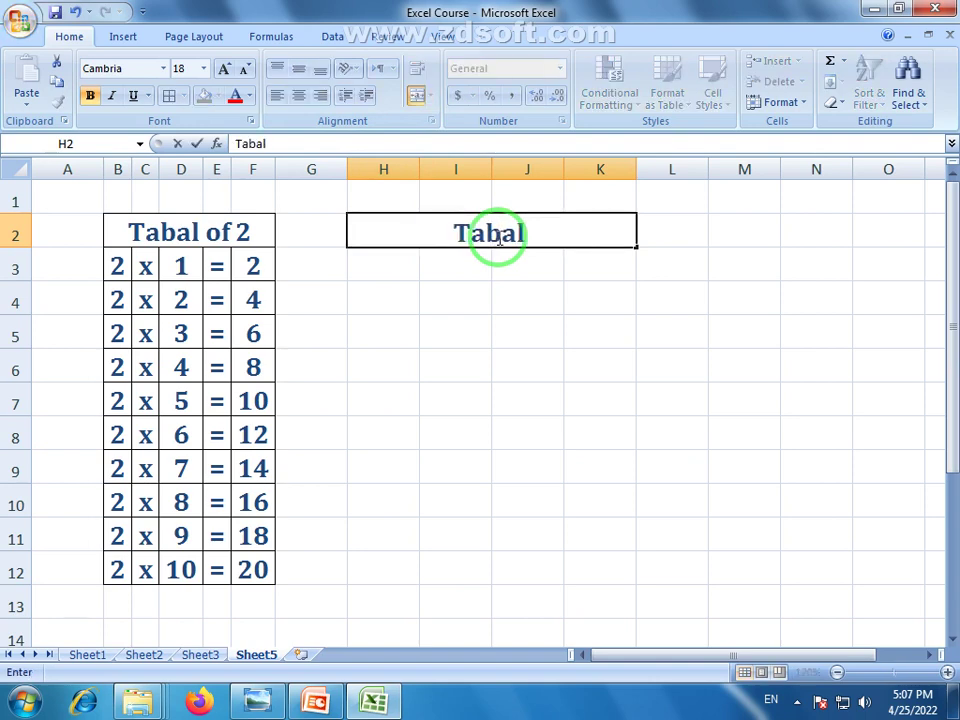
Enter 2 in cell L2 beside the new title and select cell H3 below it.
{"action": "left_click", "coordinate": [672, 216]}
{"action": "type", "text": "2"}
{"action": "left_click", "coordinate": [553, 293]}
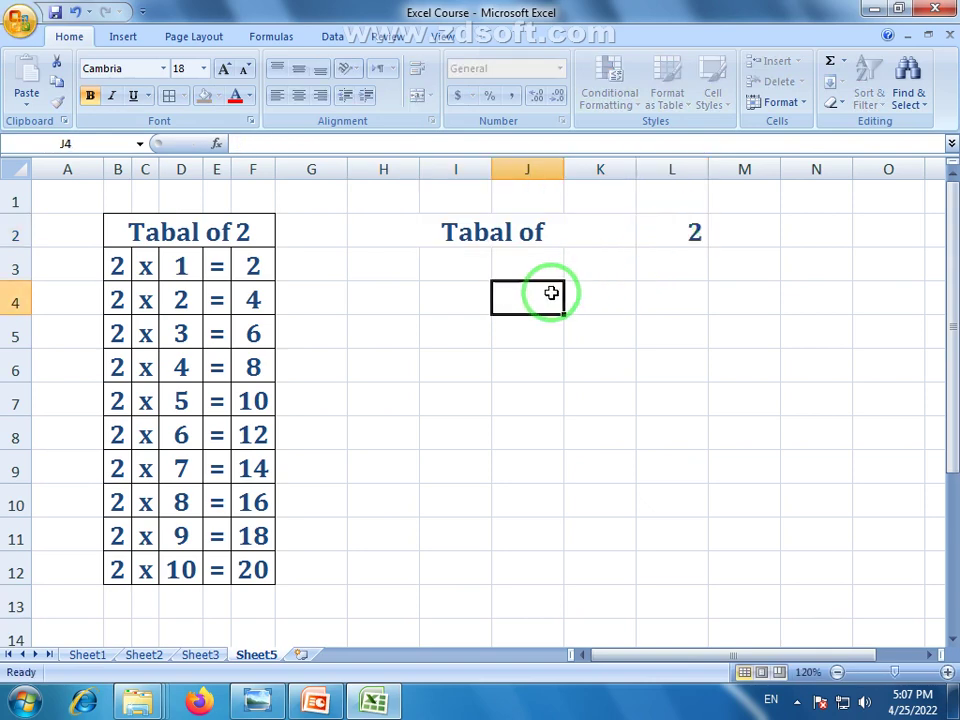
{"action": "left_click", "coordinate": [379, 266]}
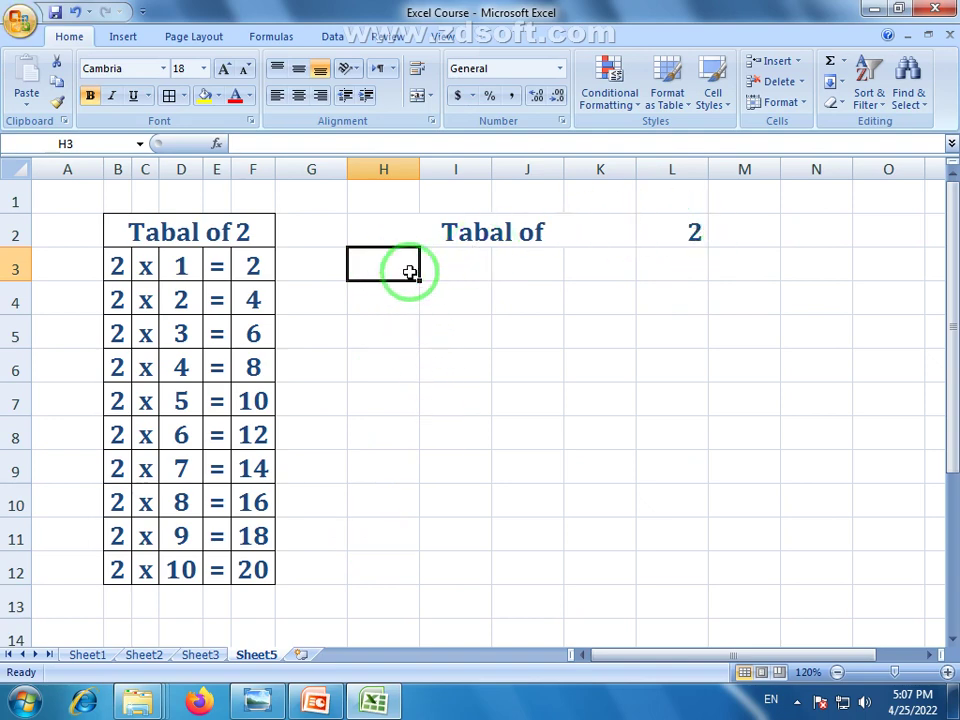
Enter the absolute reference =$L$2 in cell H3 and fill it down to H12.
{"action": "type", "text": "="}
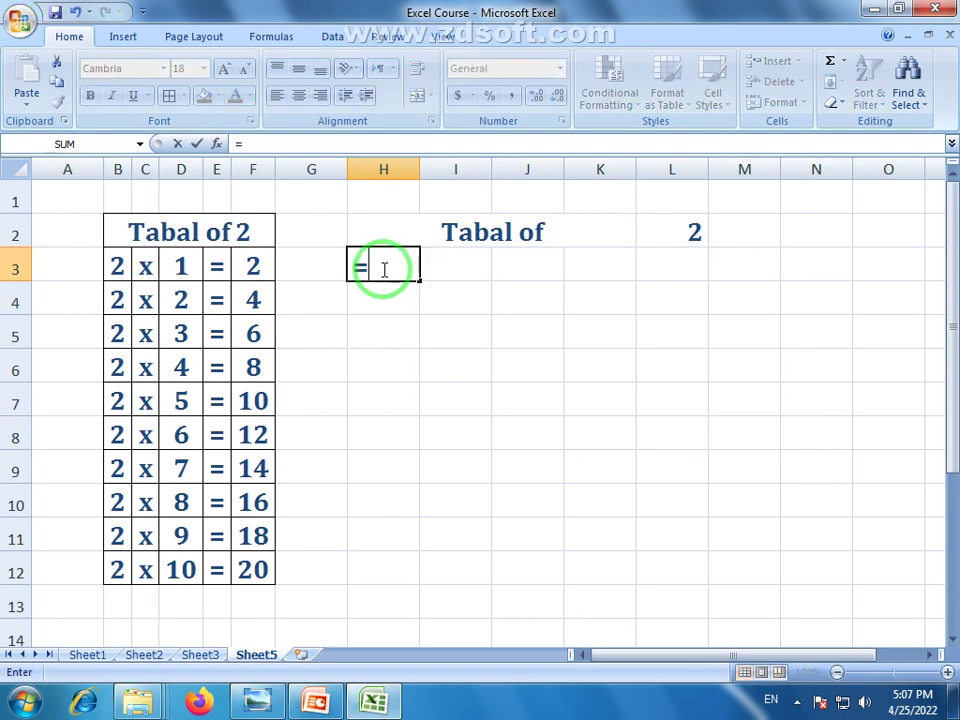
{"action": "left_click", "coordinate": [691, 233]}
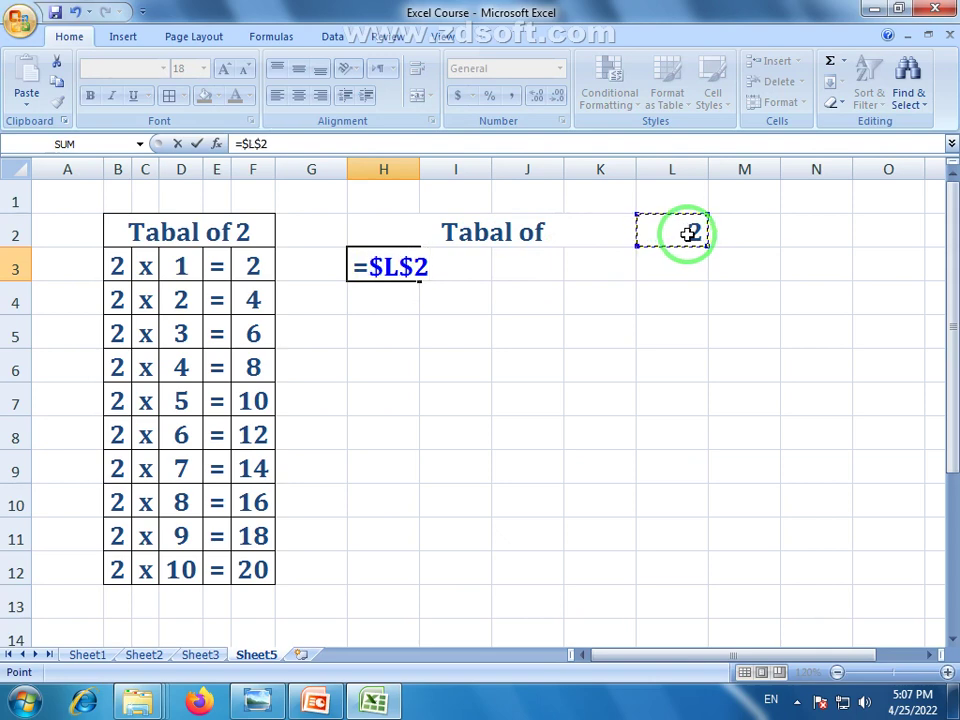
{"action": "key", "text": "Return"}
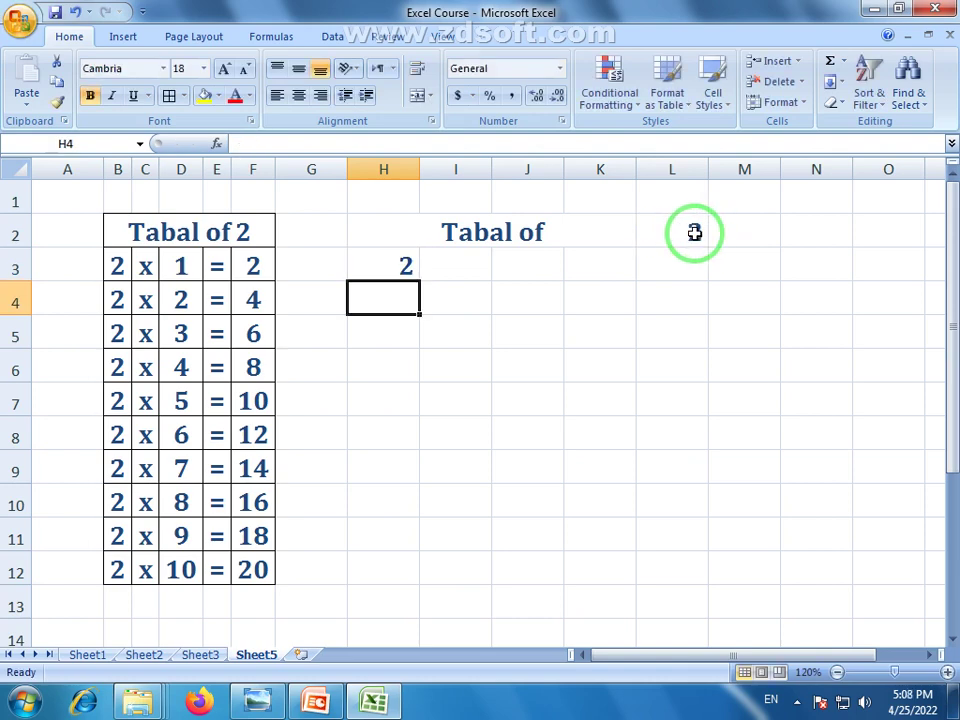
{"action": "left_click", "coordinate": [650, 236]}
{"action": "left_click", "coordinate": [399, 268]}
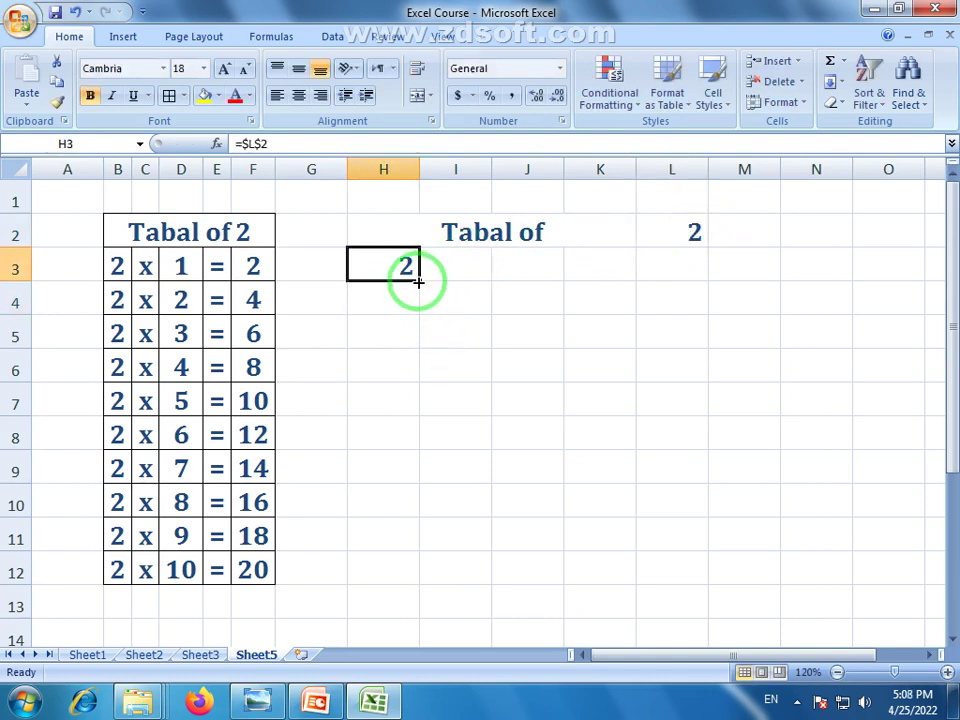
{"action": "left_click_drag", "start_coordinate": [418, 282], "coordinate": [421, 587]}
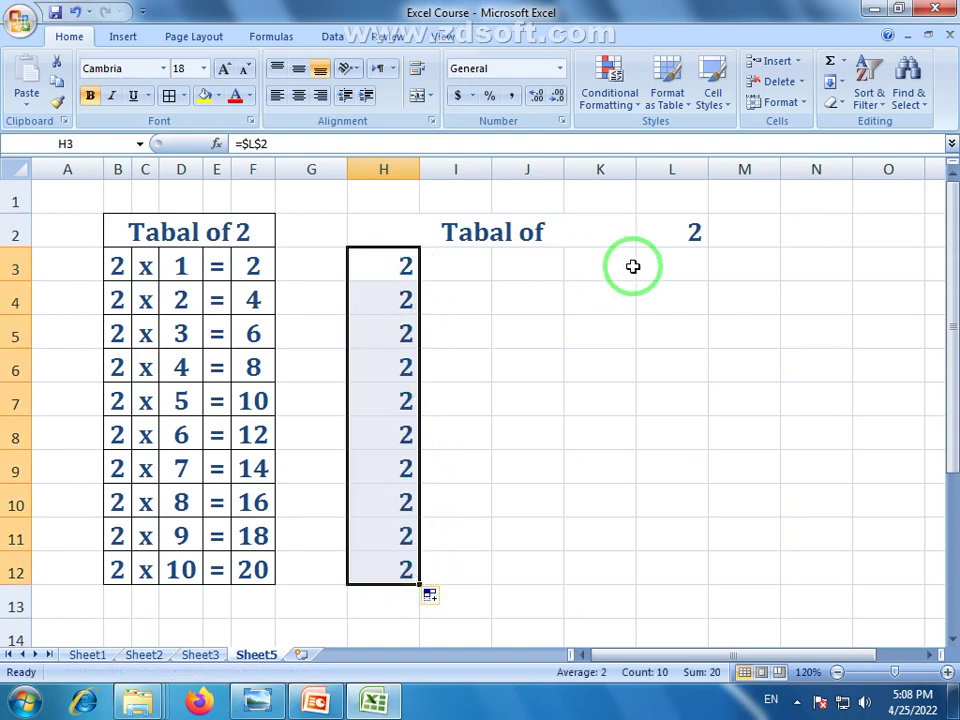
Set the table number in L2 to 5 to test the linked column, and set it back to 2.
{"action": "left_click", "coordinate": [696, 232]}
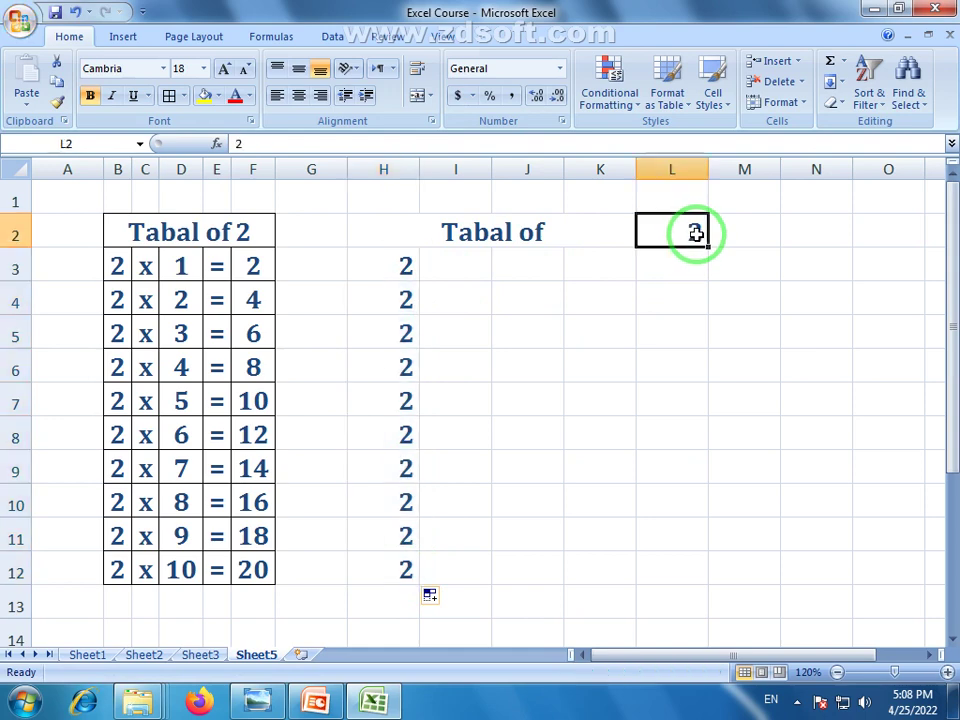
{"action": "type", "text": "5"}
{"action": "key", "text": "Return"}
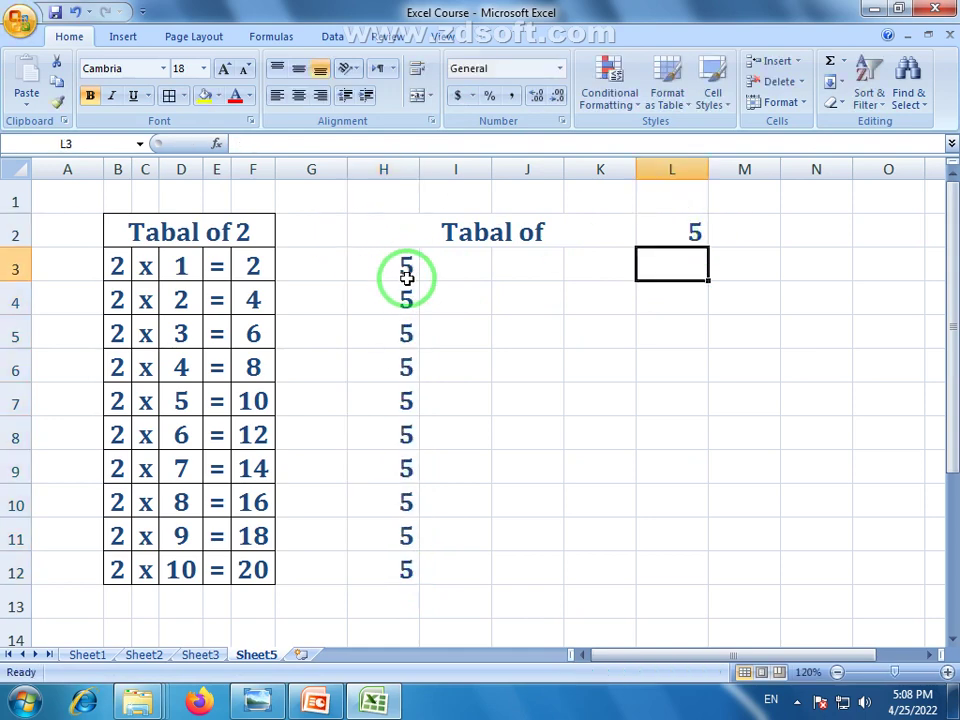
{"action": "left_click", "coordinate": [693, 232]}
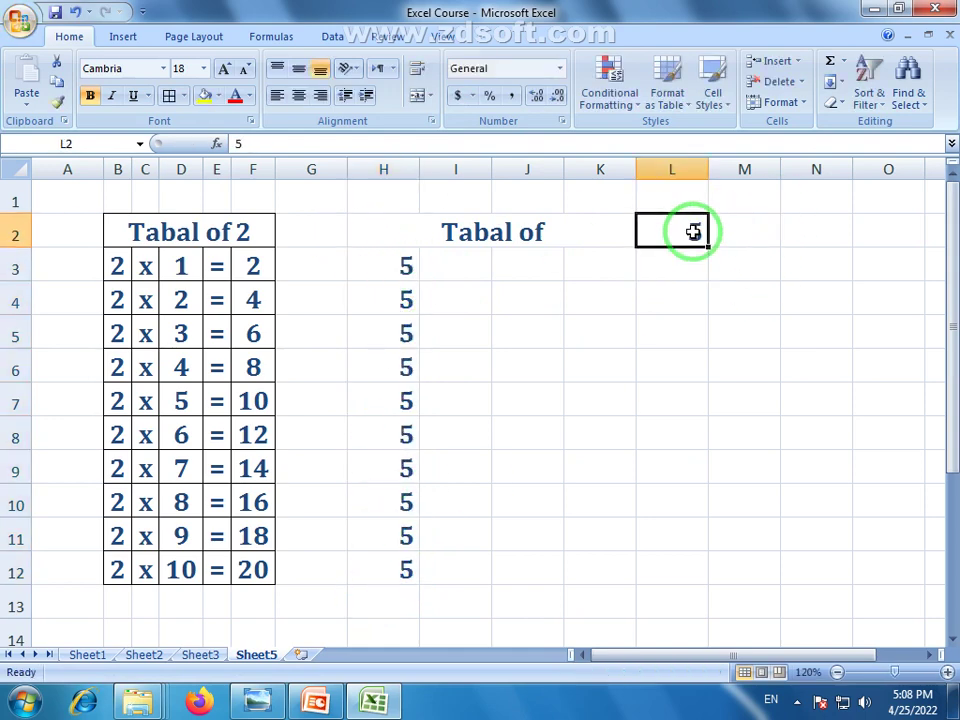
{"action": "type", "text": "2"}
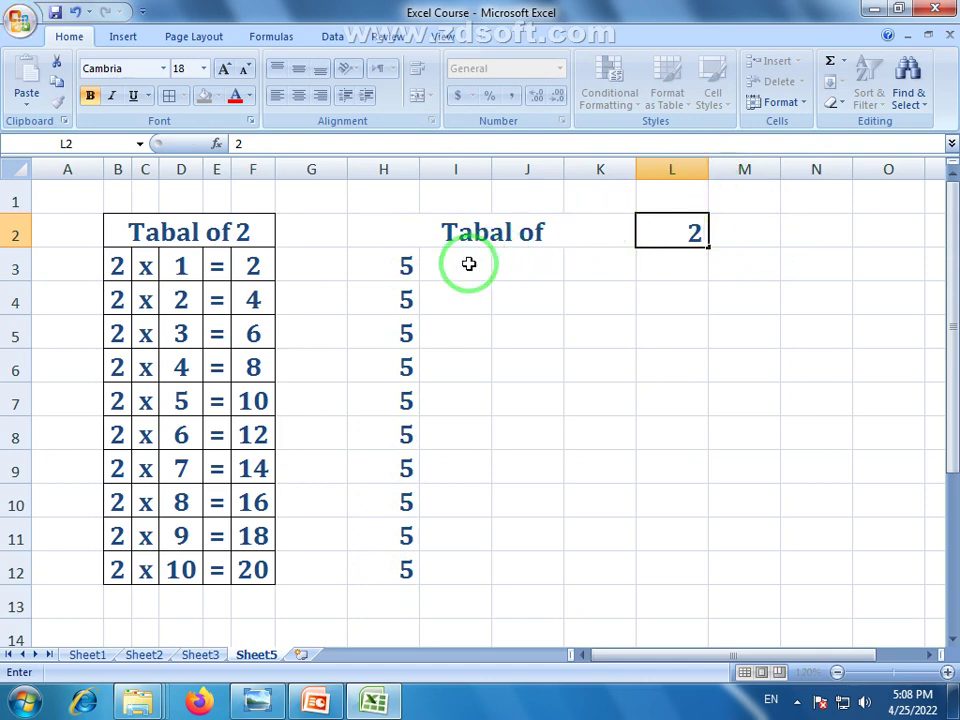
Complete the first row's expression with x in I3, 1 in J3 and a text equals sign in K3.
{"action": "left_click", "coordinate": [469, 264]}
{"action": "type", "text": "x"}
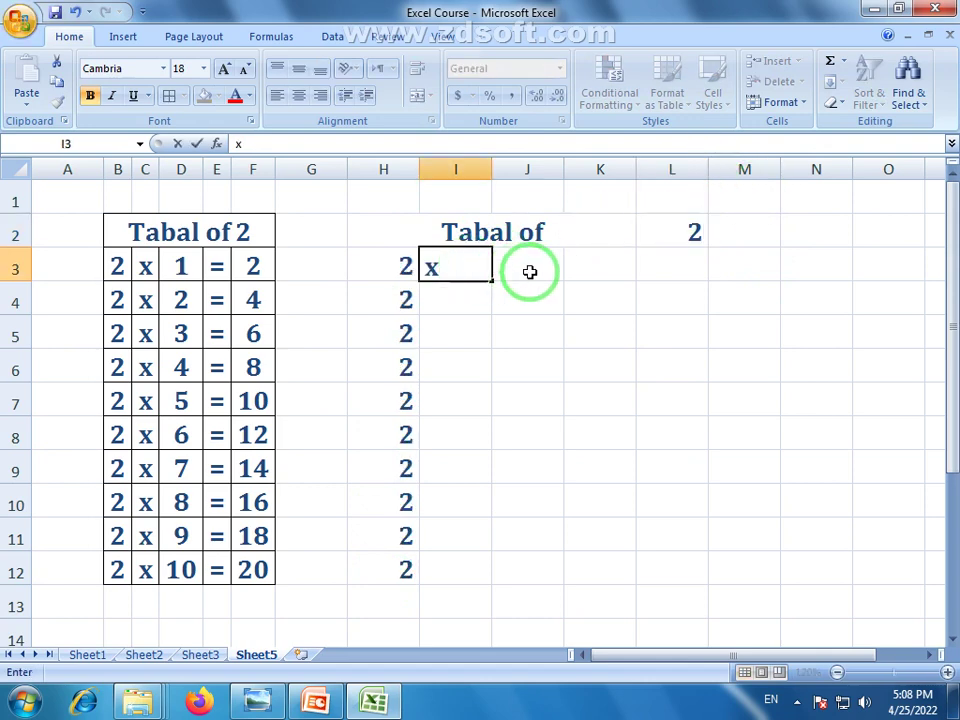
{"action": "left_click", "coordinate": [541, 271]}
{"action": "type", "text": "1"}
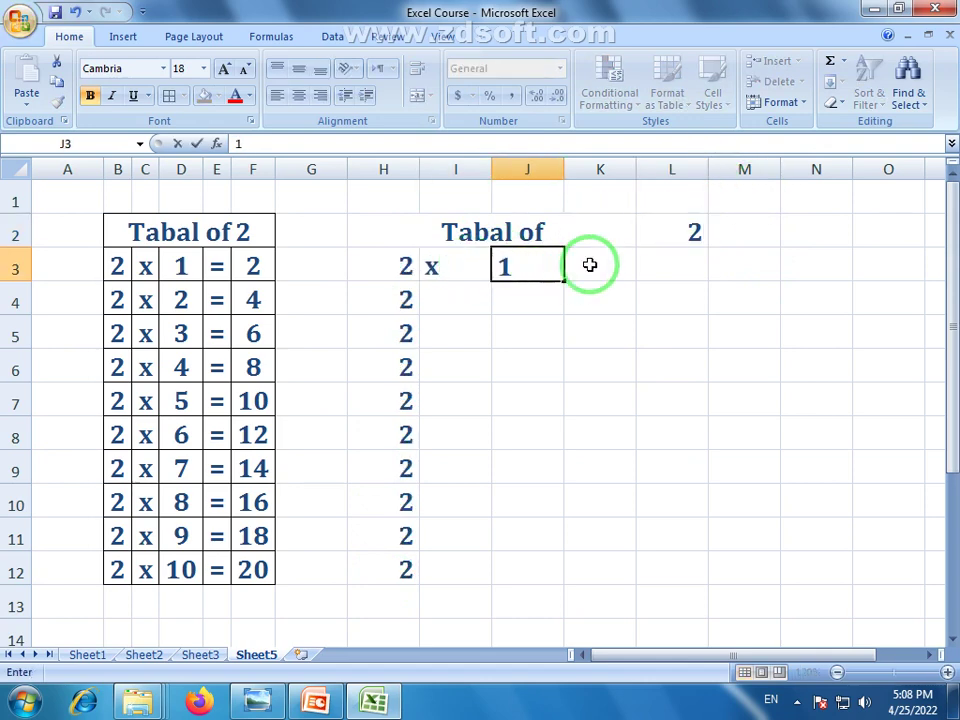
{"action": "left_click", "coordinate": [590, 265]}
{"action": "type", "text": "'="}
{"action": "key", "text": "Return"}
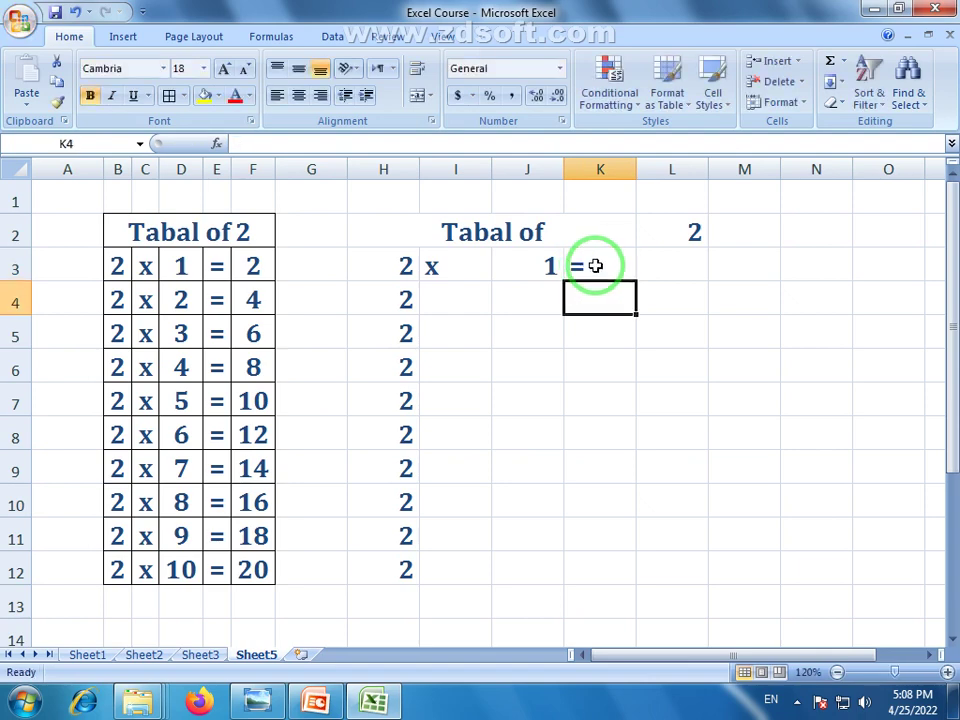
Examine which cells of columns H and J are multiplied together in rows 3 to 5.
{"action": "left_click", "coordinate": [681, 266]}
{"action": "left_click", "coordinate": [405, 268]}
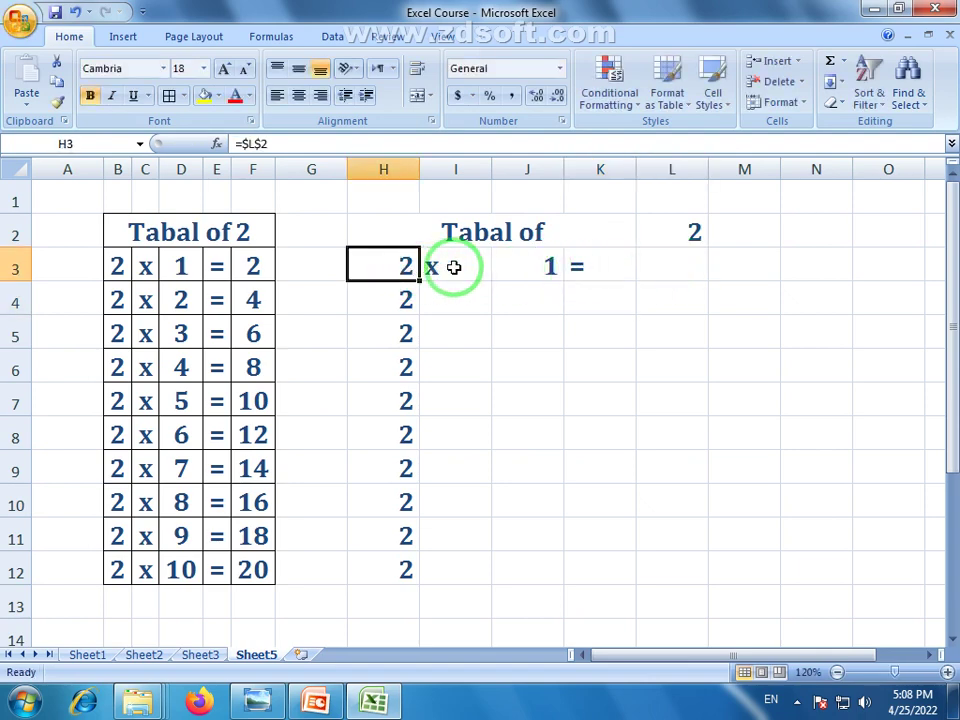
{"action": "left_click", "coordinate": [536, 266]}
{"action": "left_click", "coordinate": [400, 262]}
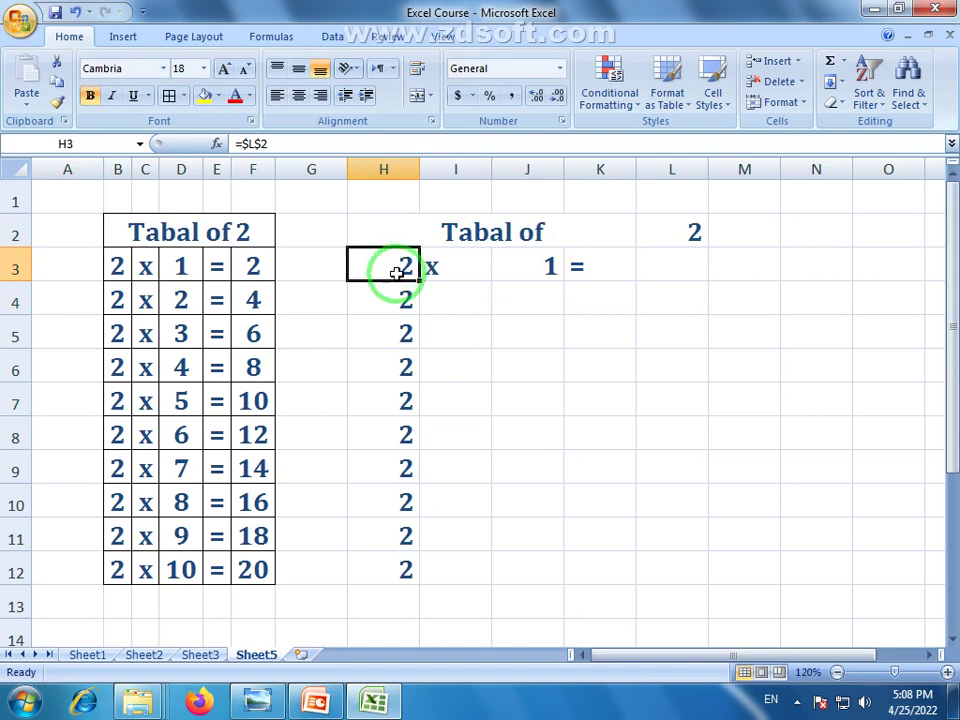
{"action": "left_click", "coordinate": [546, 268]}
{"action": "left_click", "coordinate": [392, 300]}
{"action": "left_click", "coordinate": [523, 285]}
{"action": "left_click", "coordinate": [405, 332]}
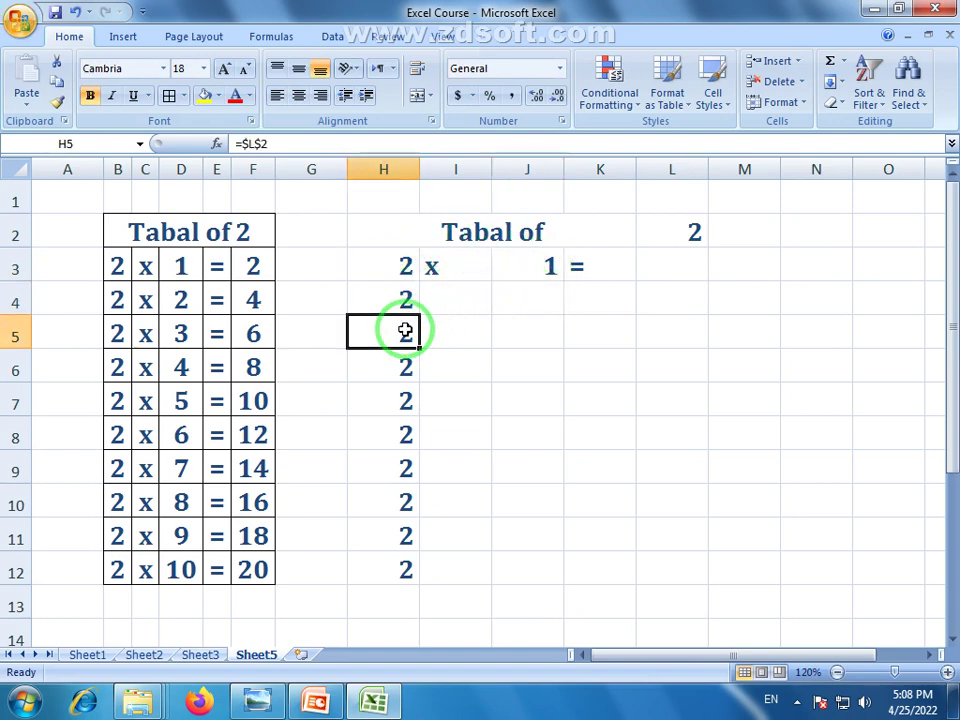
{"action": "left_click", "coordinate": [517, 335]}
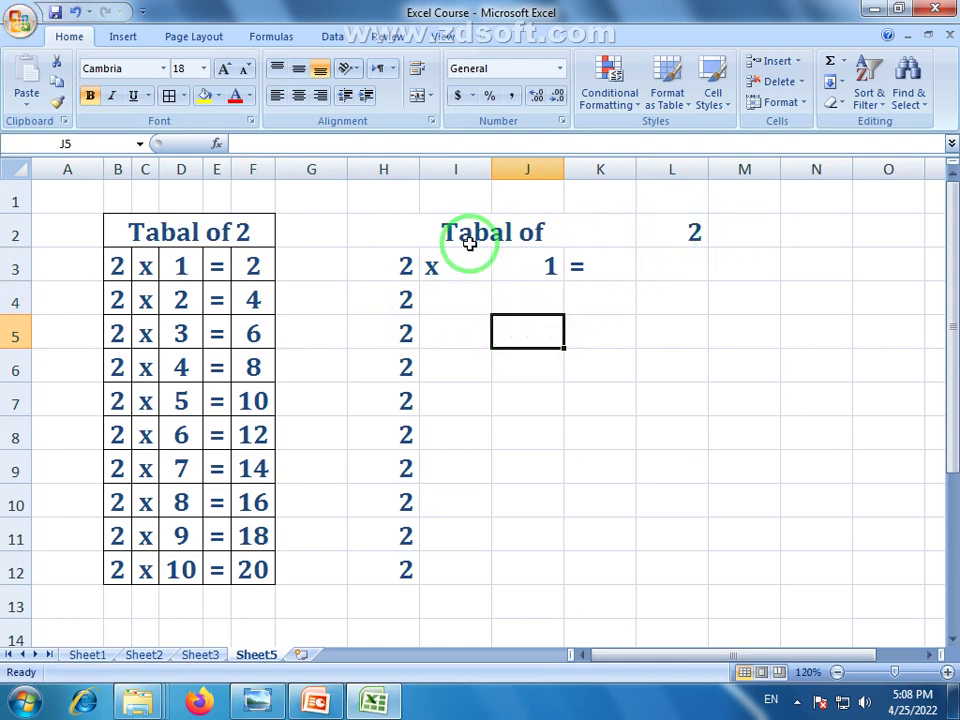
Enter the product formula =H3*J3 in cell L3.
{"action": "left_click", "coordinate": [677, 256]}
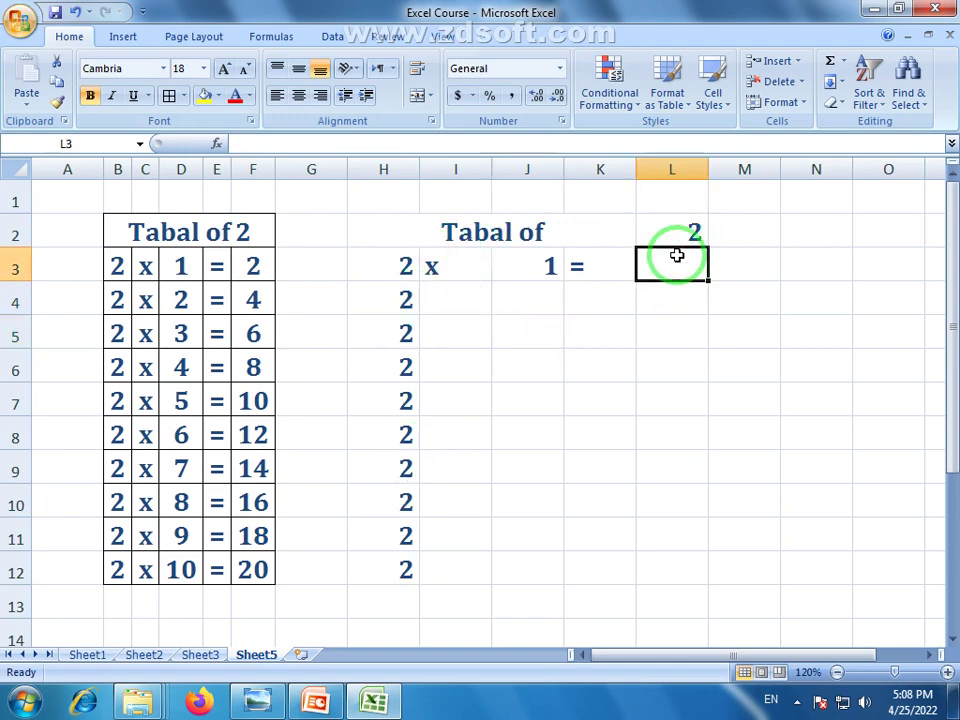
{"action": "type", "text": "=H3"}
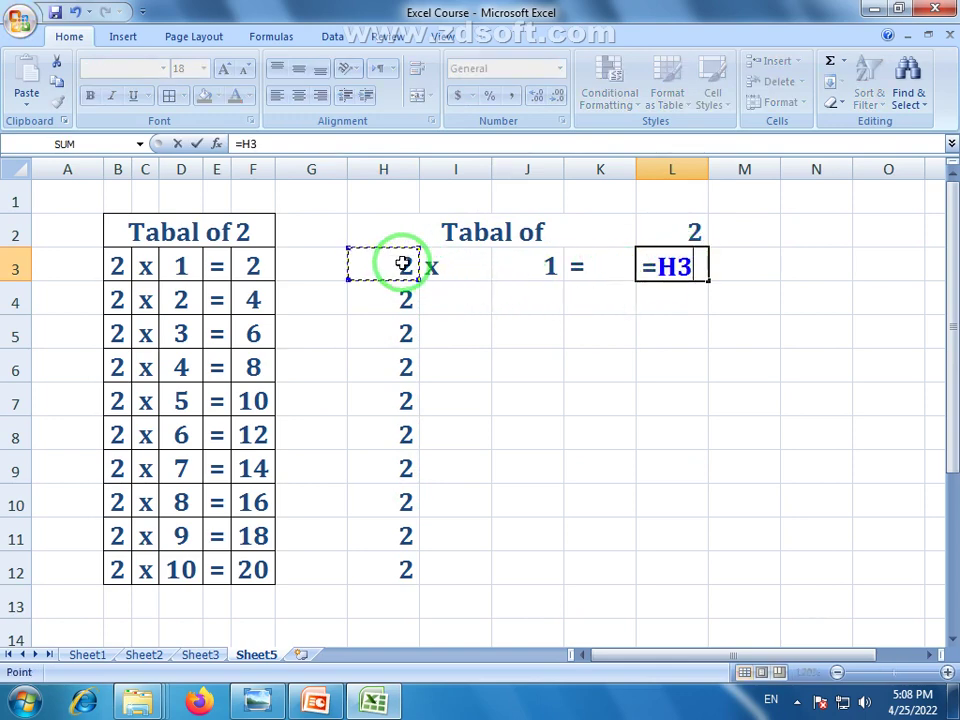
{"action": "type", "text": "*"}
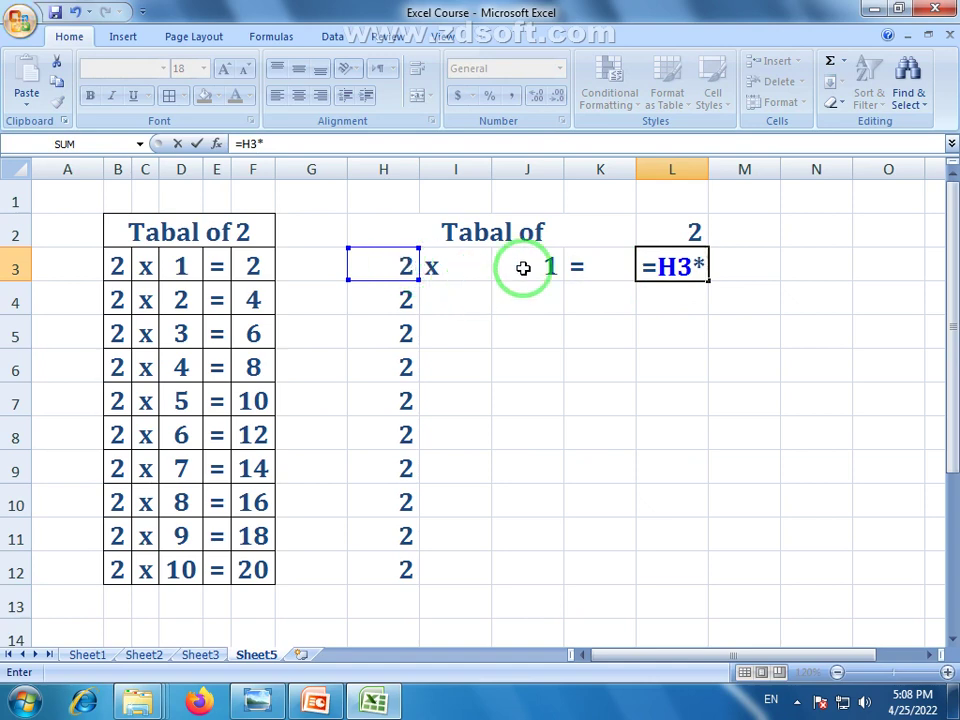
{"action": "left_click", "coordinate": [530, 265]}
{"action": "key", "text": "Return"}
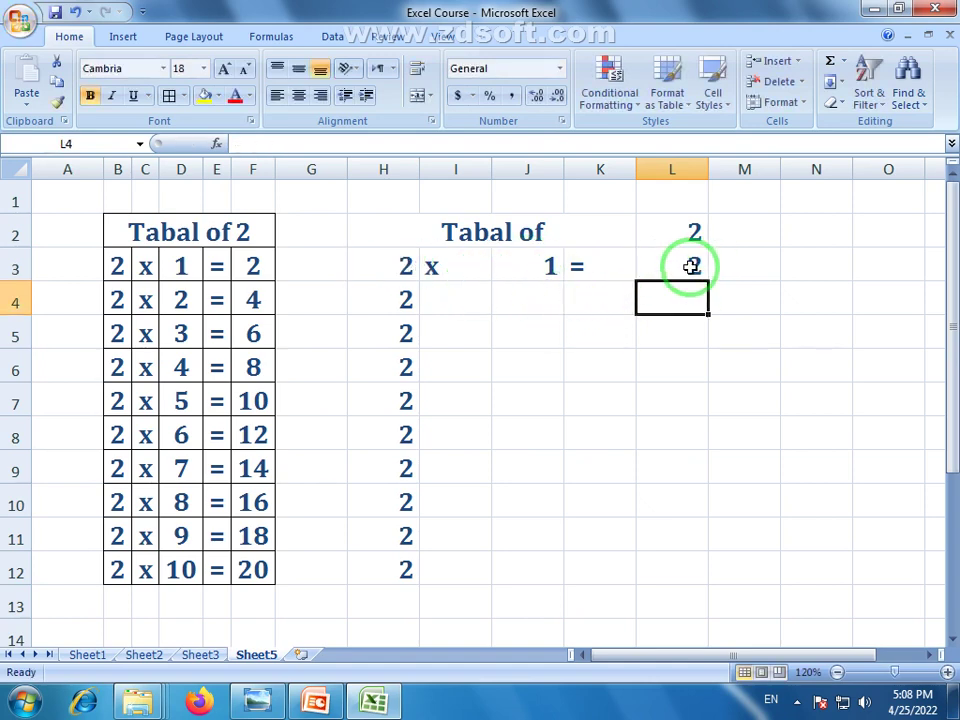
Fill the x from I3 down to I12 and the number series 1 to 10 down J3:J12.
{"action": "left_click", "coordinate": [472, 272]}
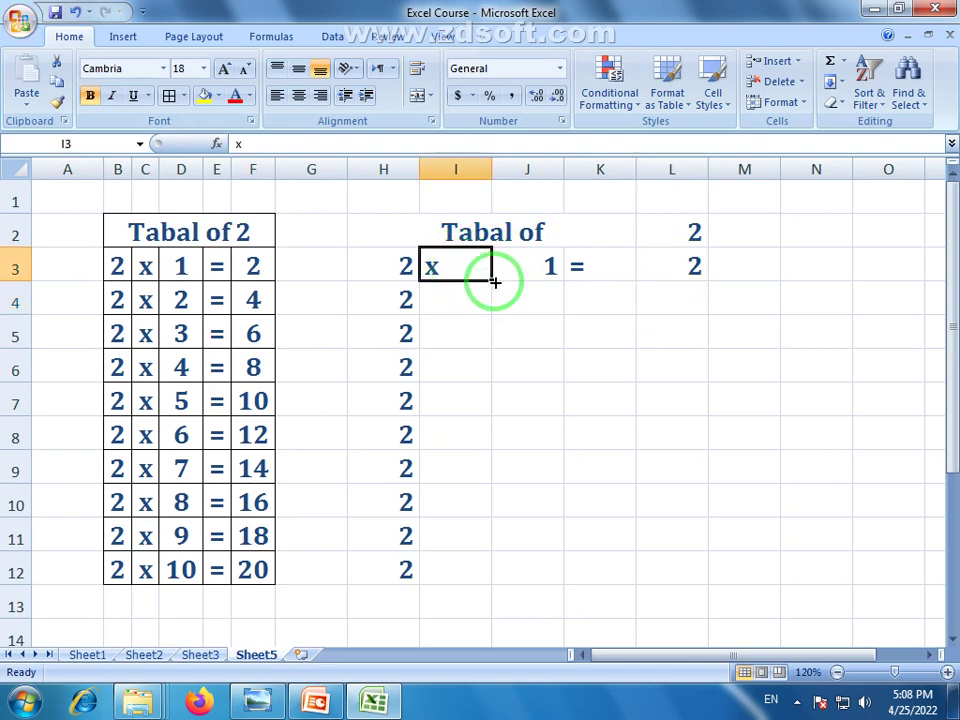
{"action": "left_click_drag", "start_coordinate": [491, 282], "coordinate": [489, 585]}
{"action": "left_click", "coordinate": [531, 272]}
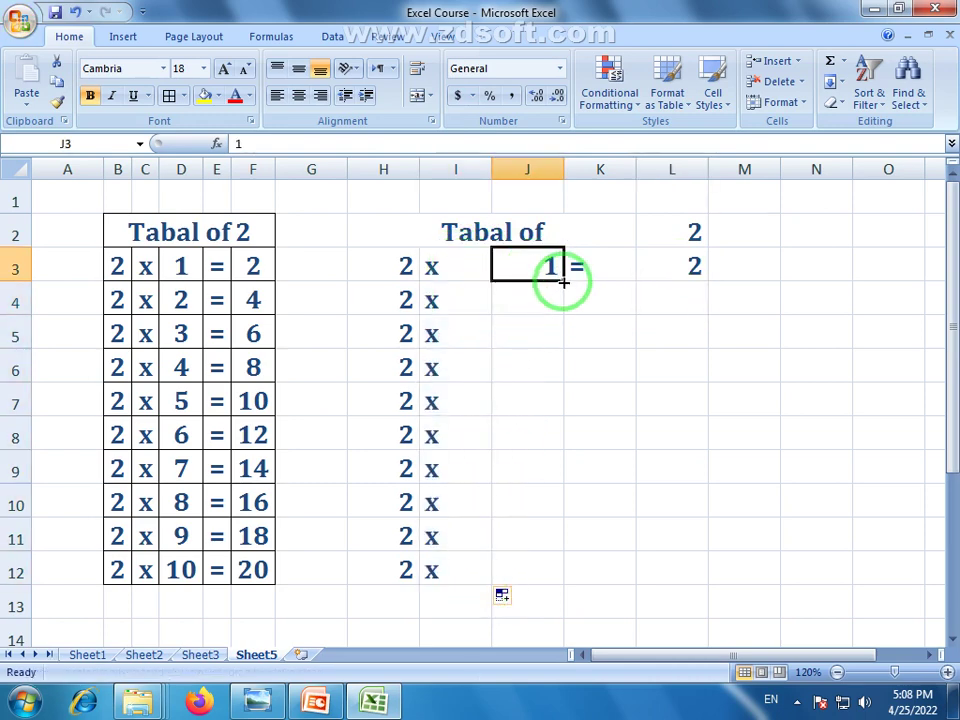
{"action": "left_click_drag", "start_coordinate": [563, 282], "coordinate": [572, 579]}
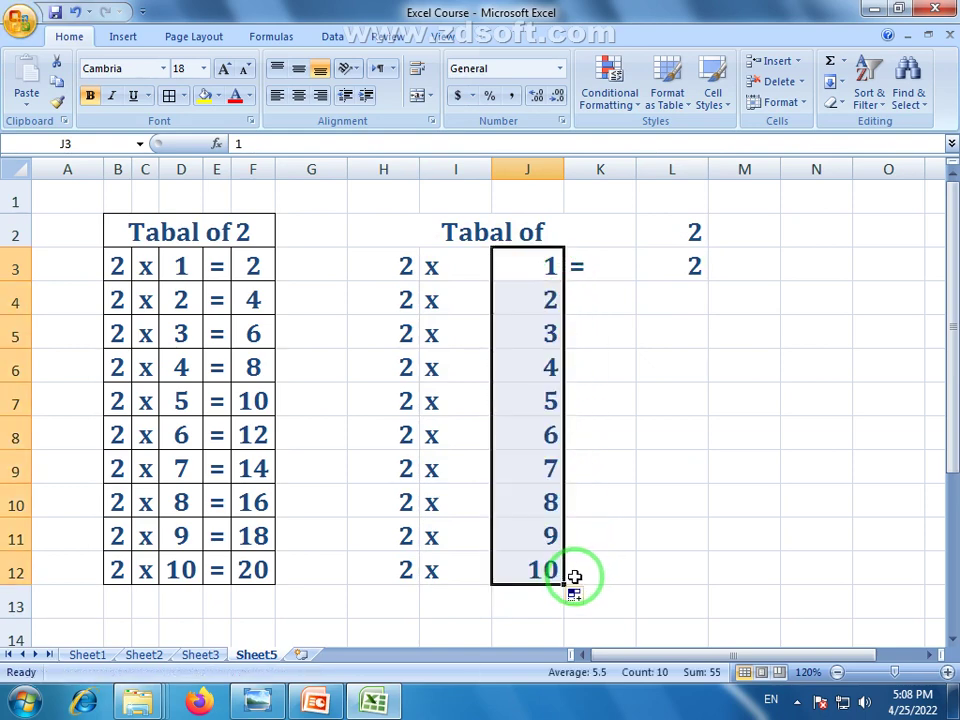
{"action": "left_click", "coordinate": [601, 269]}
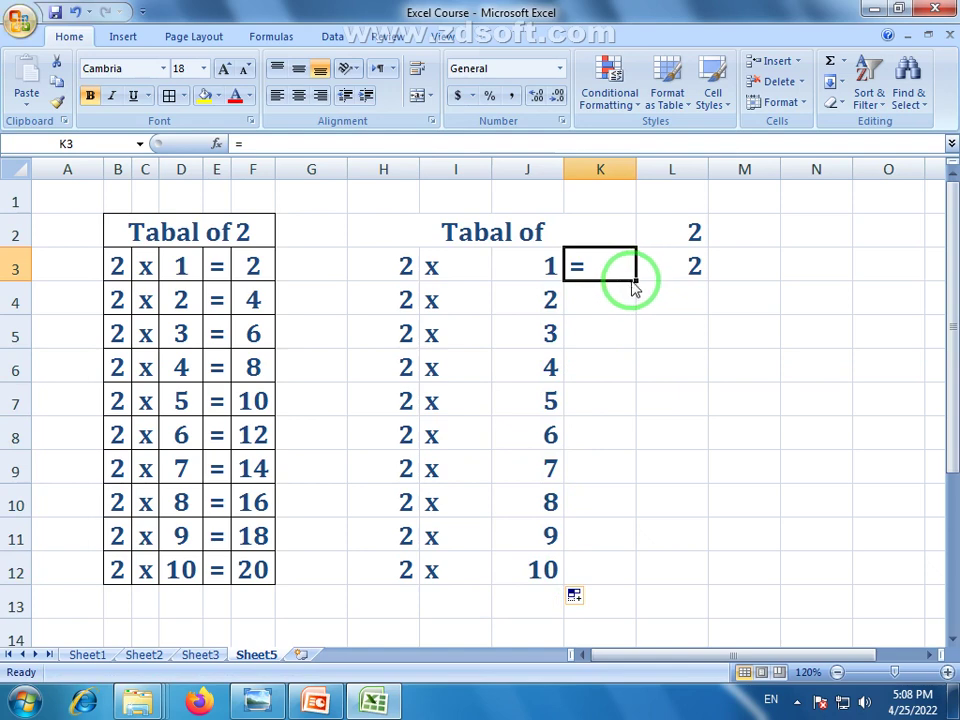
{"action": "left_click_drag", "start_coordinate": [634, 288], "coordinate": [634, 302]}
{"action": "left_click", "coordinate": [617, 266]}
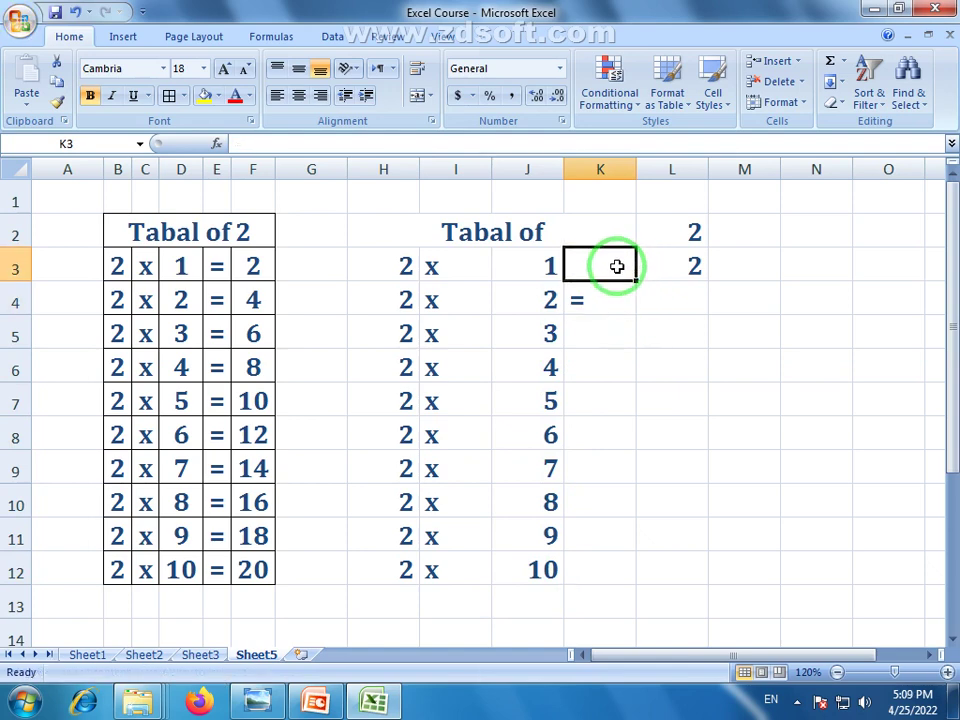
{"action": "key", "text": "ctrl+z"}
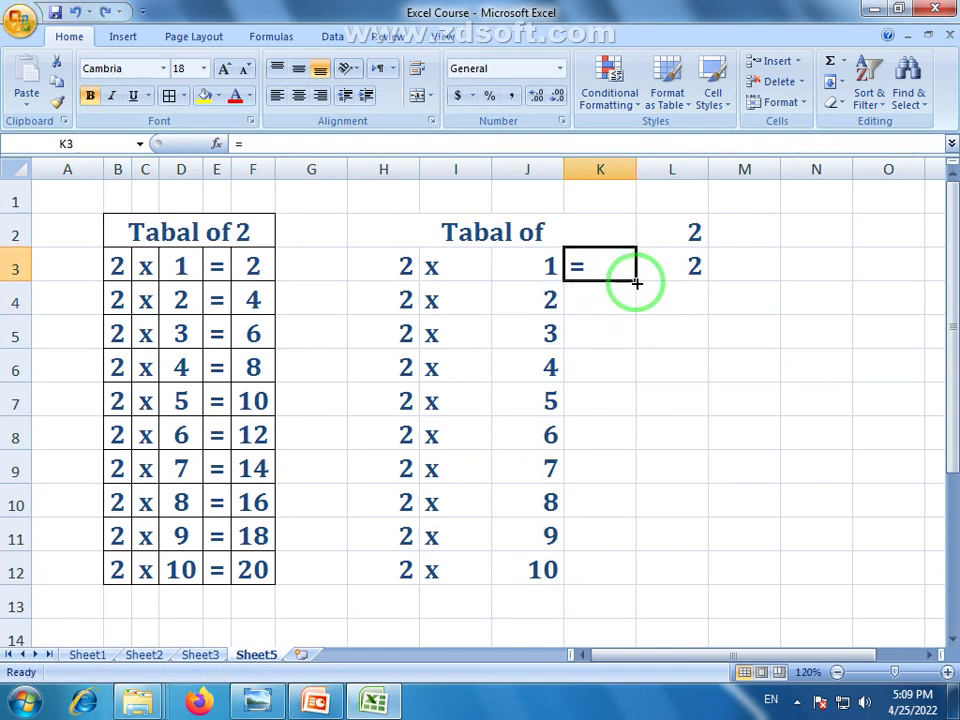
Fill the equals sign from K3 down to K12 and the product formula from L3 down to L12.
{"action": "left_click_drag", "start_coordinate": [637, 284], "coordinate": [634, 576]}
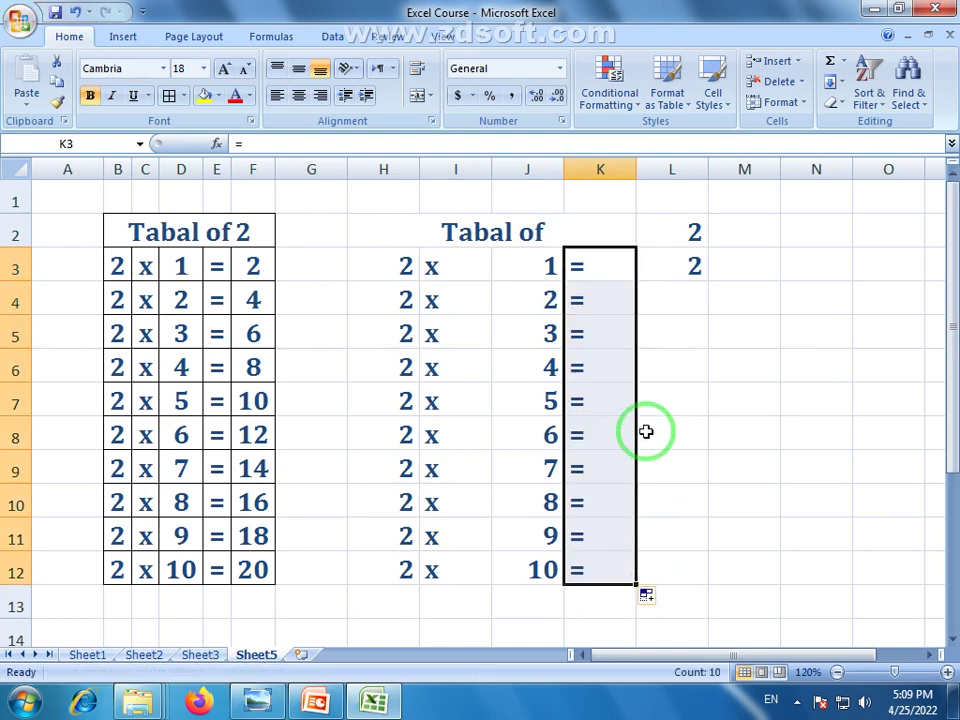
{"action": "left_click", "coordinate": [693, 266]}
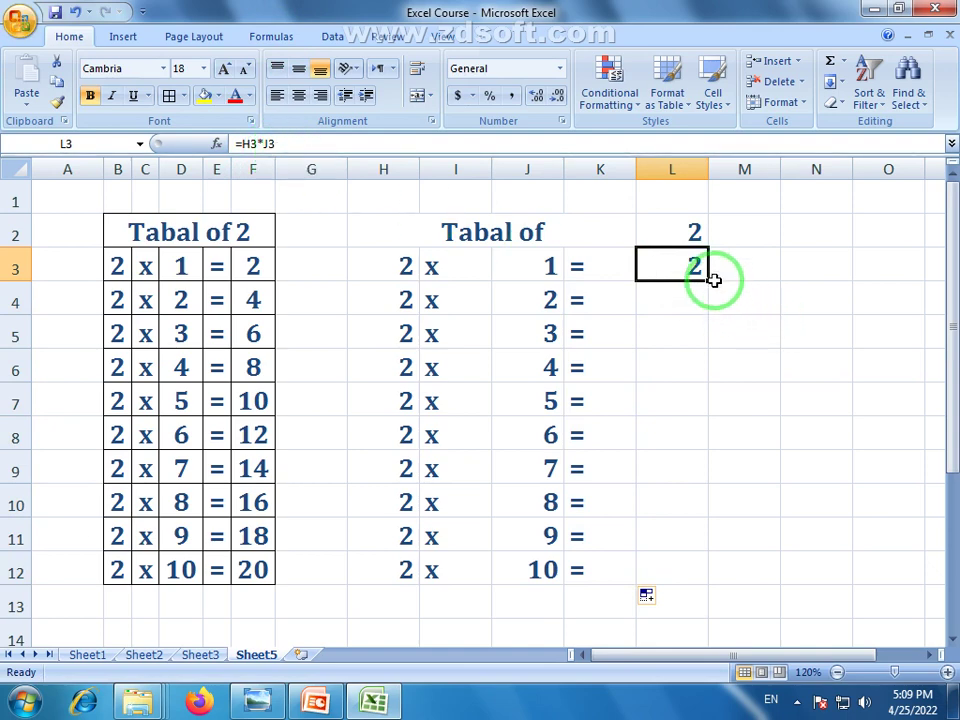
{"action": "left_click_drag", "start_coordinate": [710, 282], "coordinate": [712, 302]}
{"action": "left_click", "coordinate": [640, 293]}
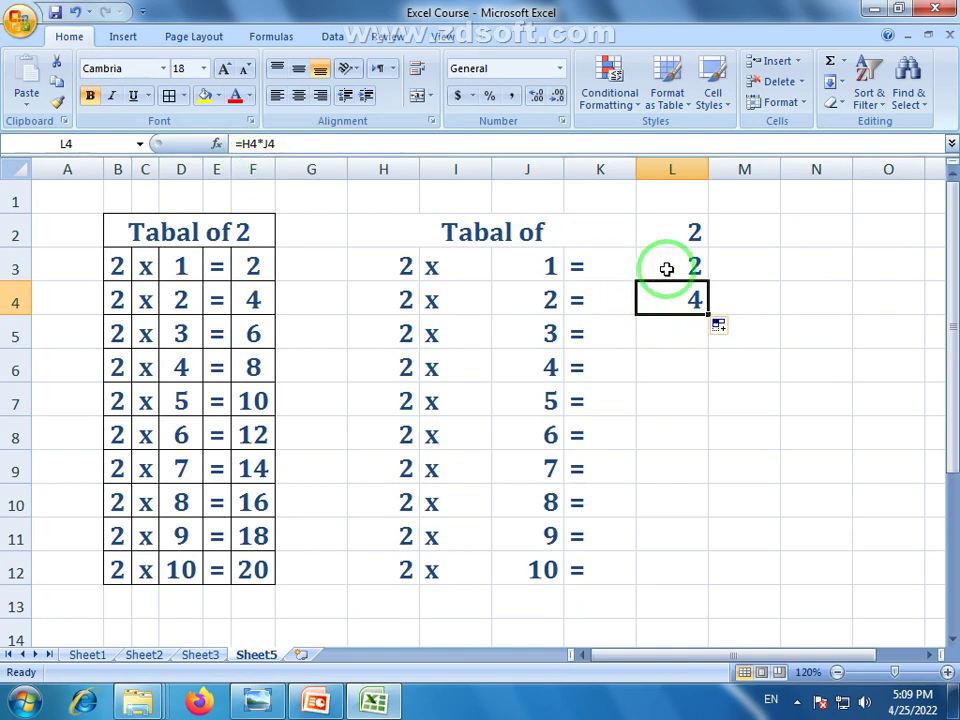
{"action": "left_click_drag", "start_coordinate": [708, 316], "coordinate": [720, 578]}
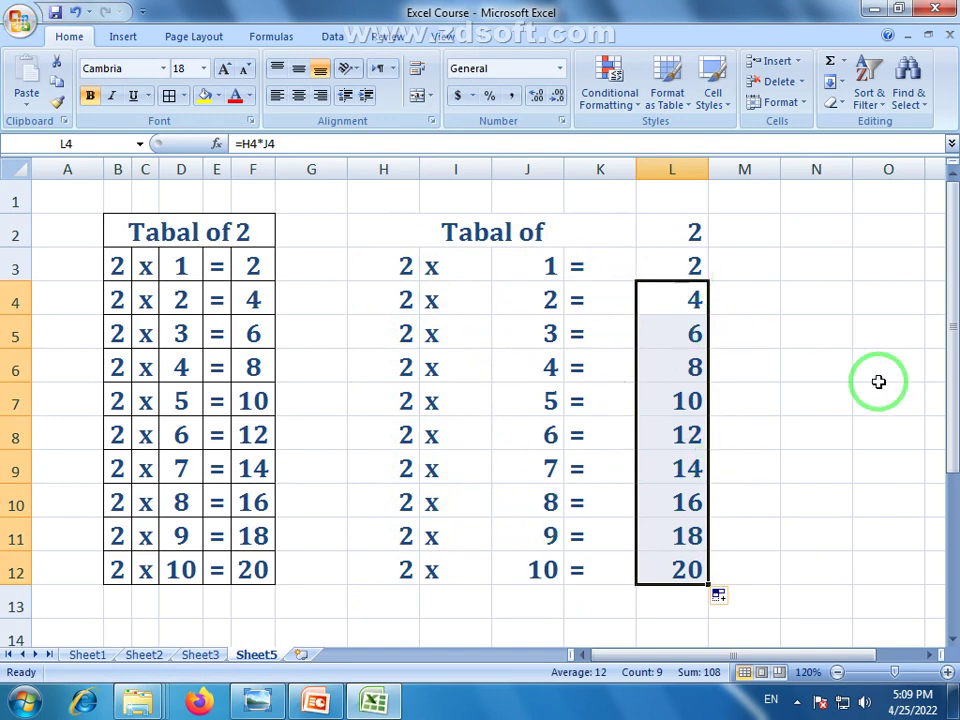
Autofit the widths of columns H to L and center their contents horizontally.
{"action": "left_click", "coordinate": [821, 339]}
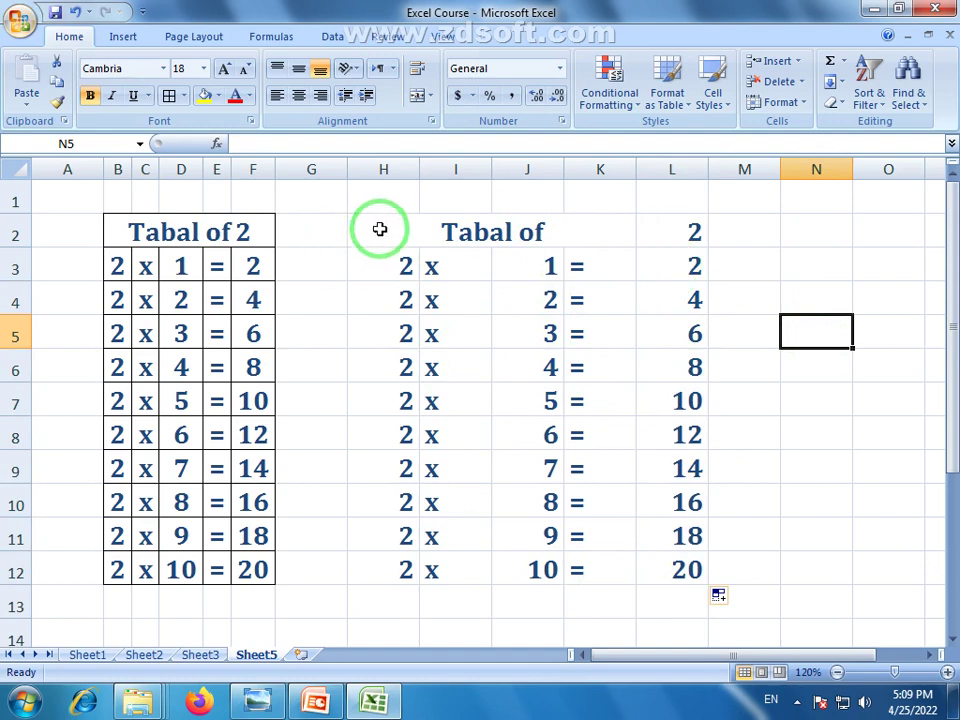
{"action": "left_click_drag", "start_coordinate": [377, 229], "coordinate": [683, 566]}
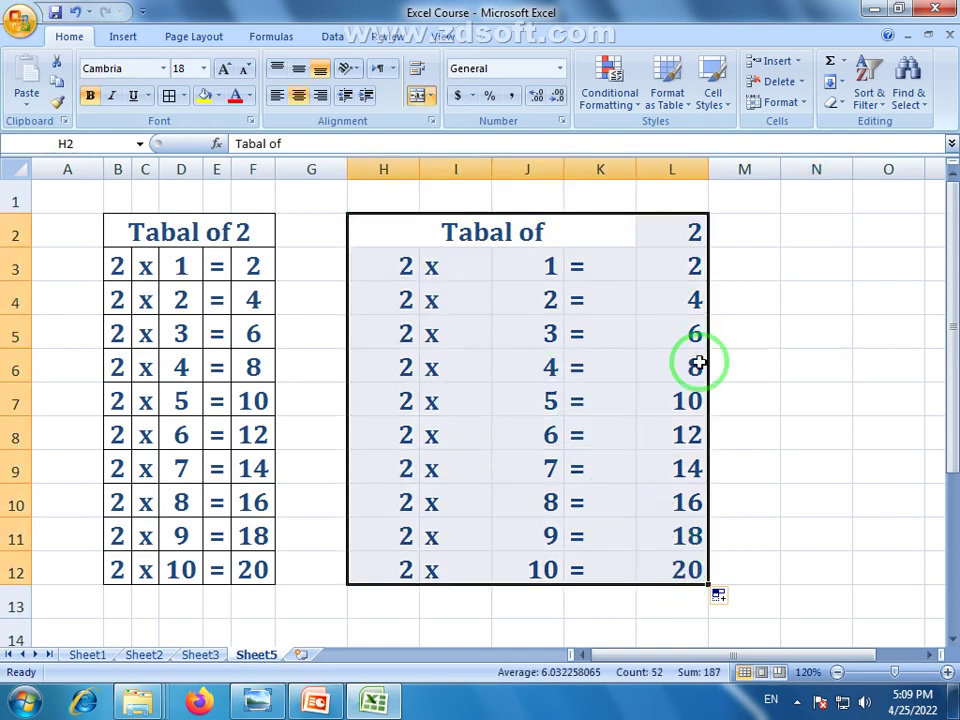
{"action": "left_click", "coordinate": [678, 170]}
{"action": "left_click_drag", "start_coordinate": [667, 170], "coordinate": [414, 172]}
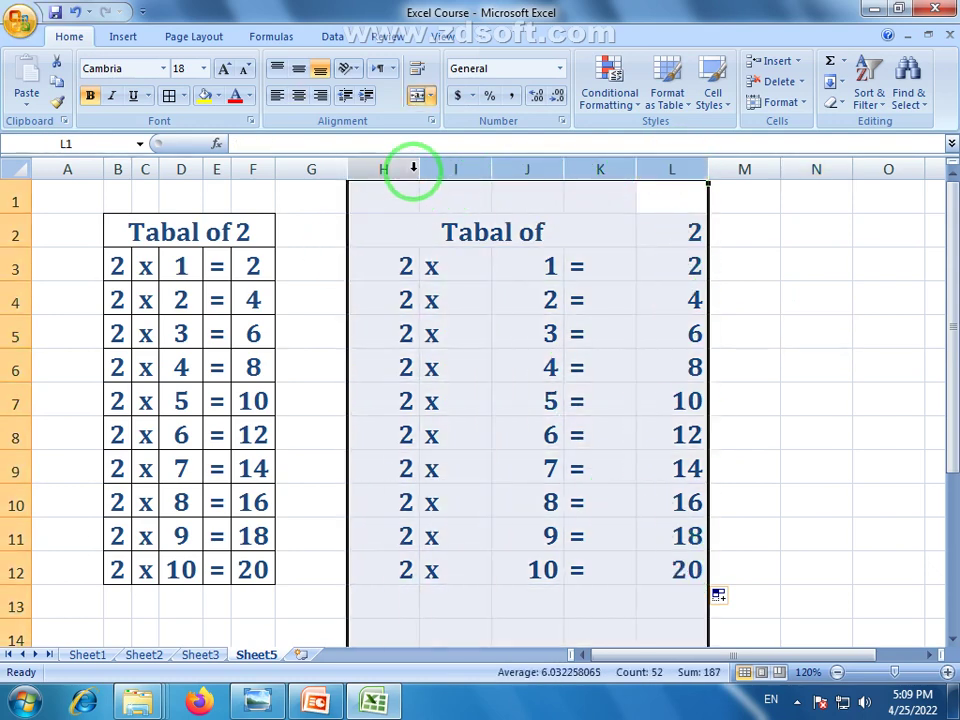
{"action": "double_click", "coordinate": [421, 169]}
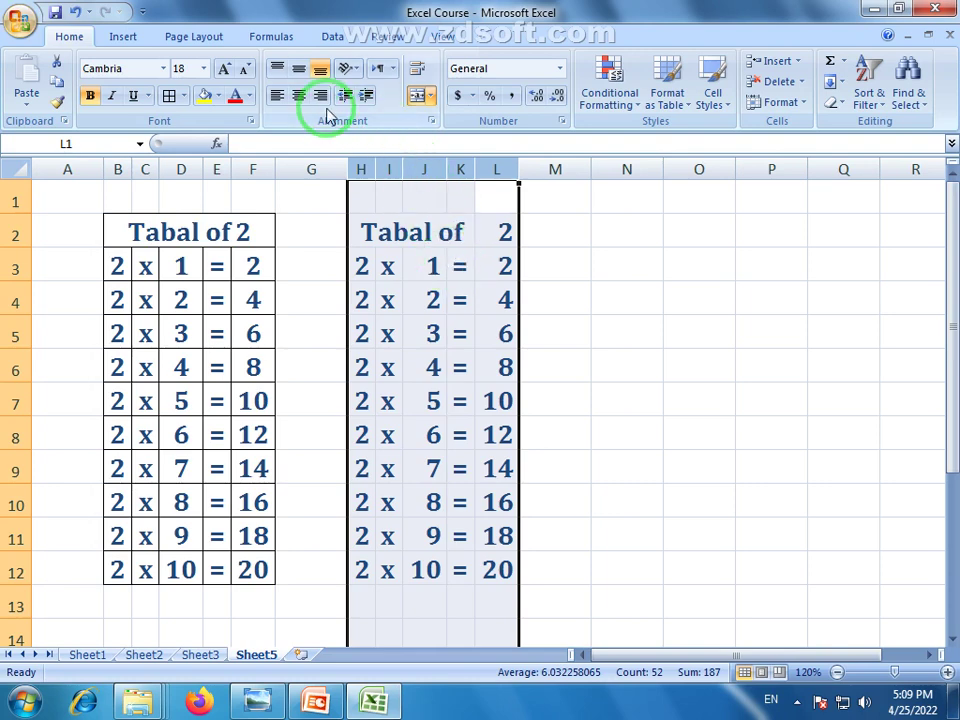
{"action": "left_click", "coordinate": [298, 95]}
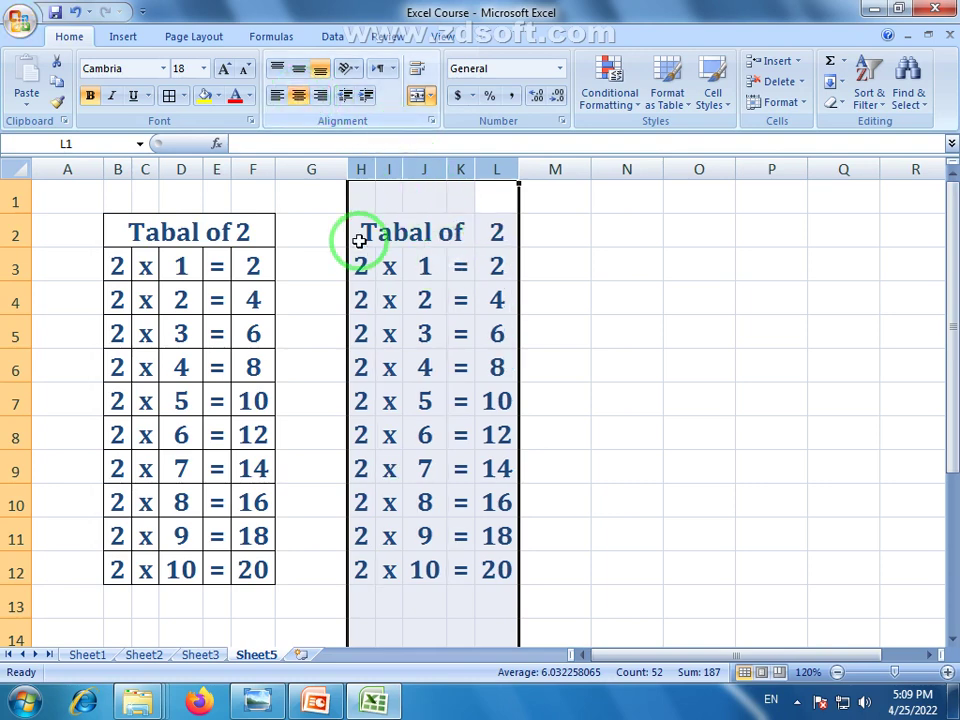
Apply all borders to the second multiplication table in H2:L12.
{"action": "left_click", "coordinate": [458, 318]}
{"action": "left_click_drag", "start_coordinate": [360, 223], "coordinate": [497, 570]}
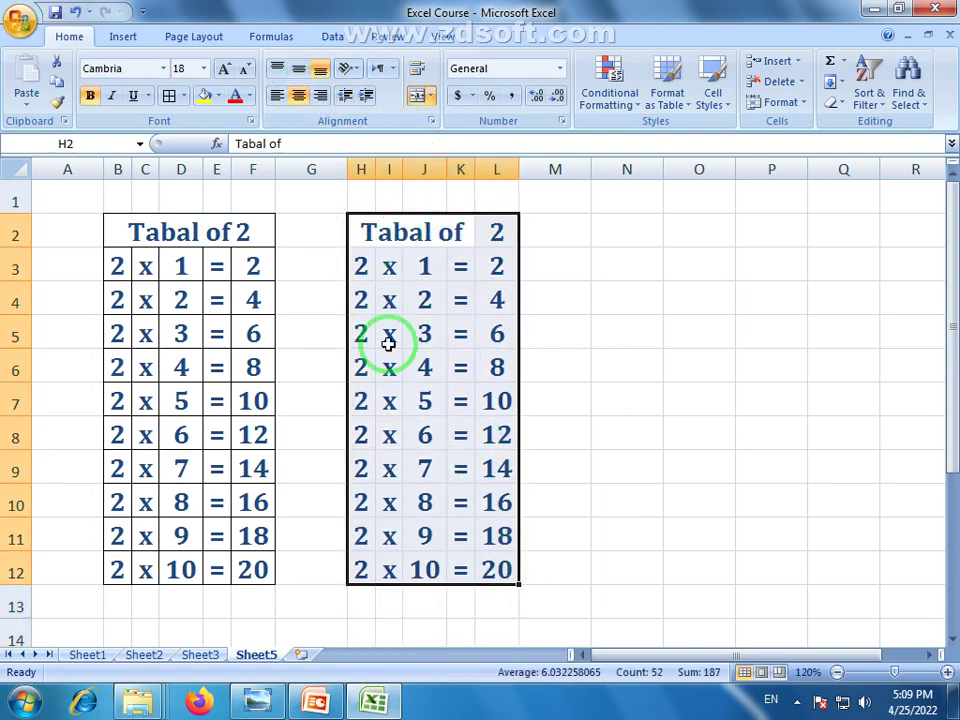
{"action": "left_click", "coordinate": [170, 95]}
{"action": "left_click", "coordinate": [474, 238]}
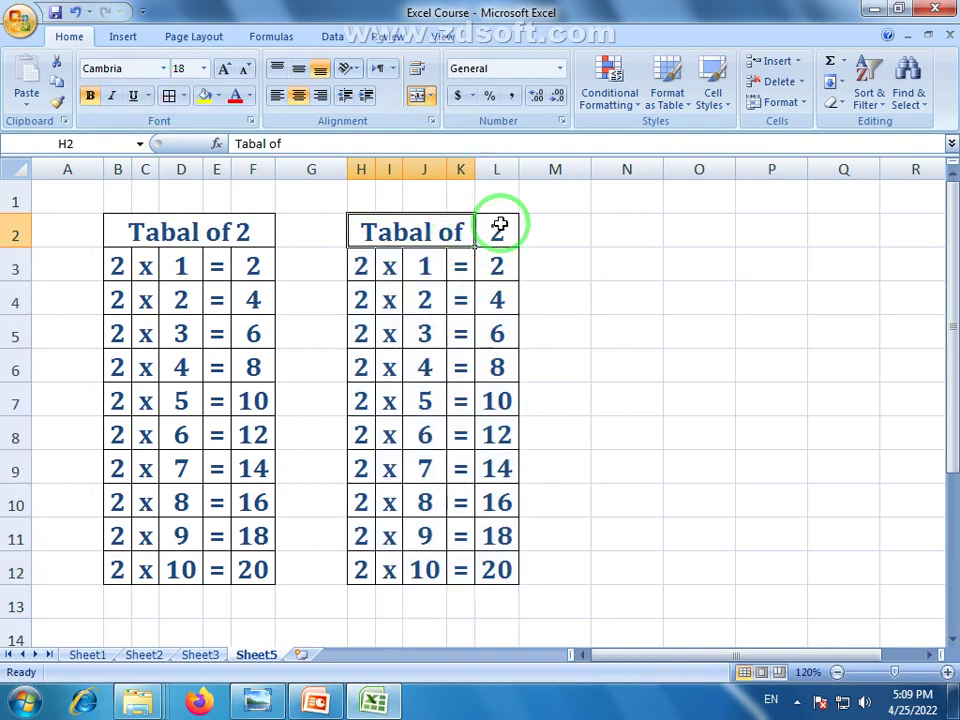
Left-align the number in L2 and right-align the merged title in H2 so they sit next to each other.
{"action": "left_click", "coordinate": [500, 230]}
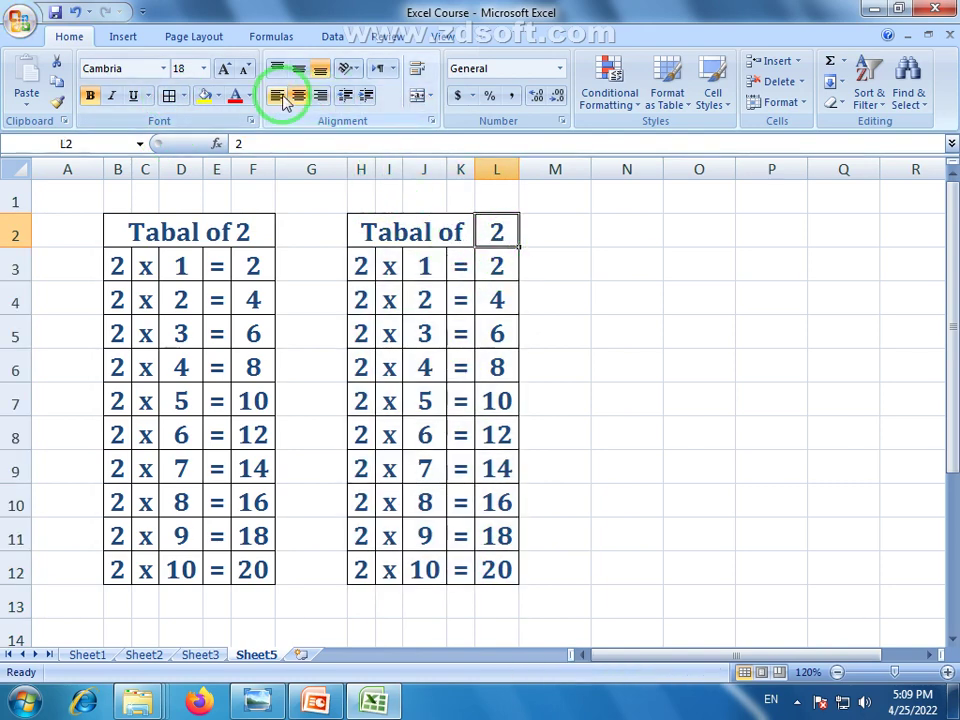
{"action": "left_click", "coordinate": [418, 228]}
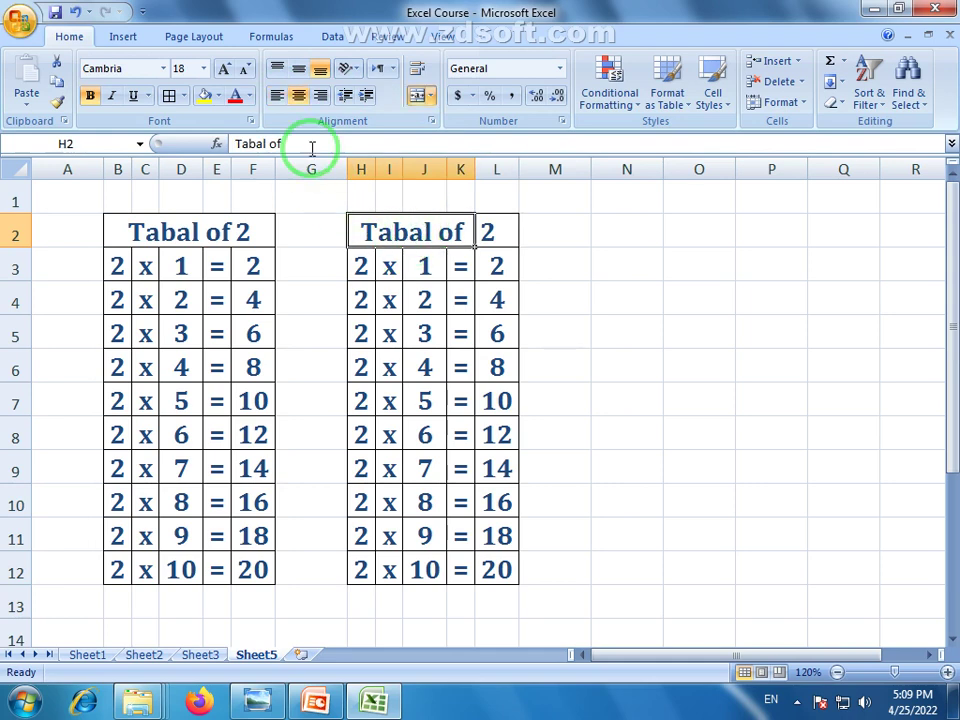
{"action": "left_click", "coordinate": [320, 95]}
{"action": "left_click", "coordinate": [472, 300]}
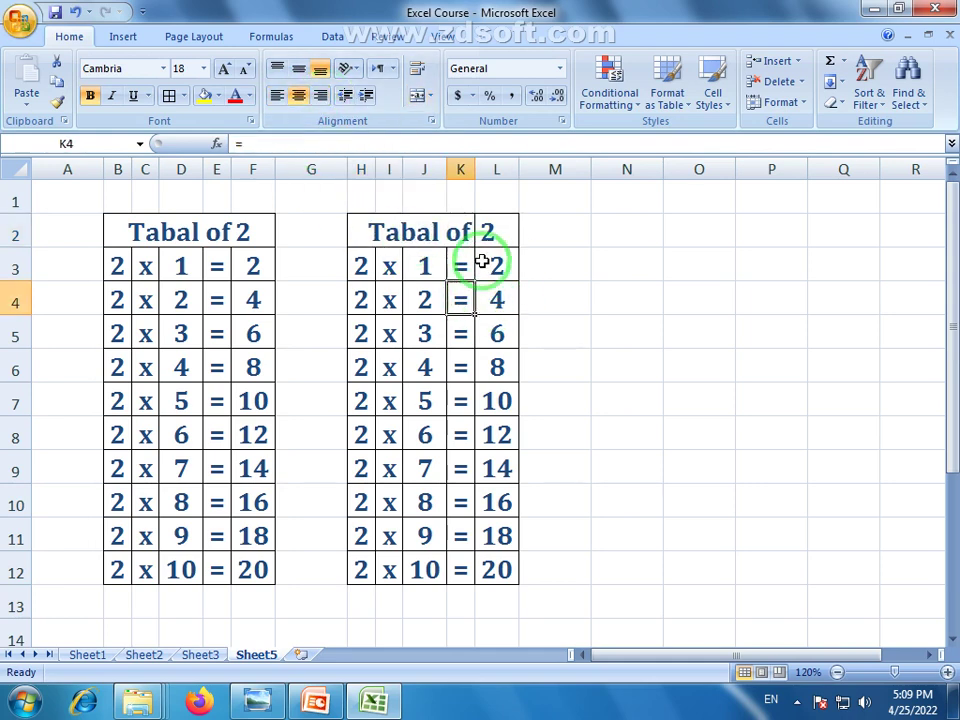
Remove the border line between the second table's title and the number in cell L2.
{"action": "left_click", "coordinate": [493, 231]}
{"action": "left_click", "coordinate": [189, 102]}
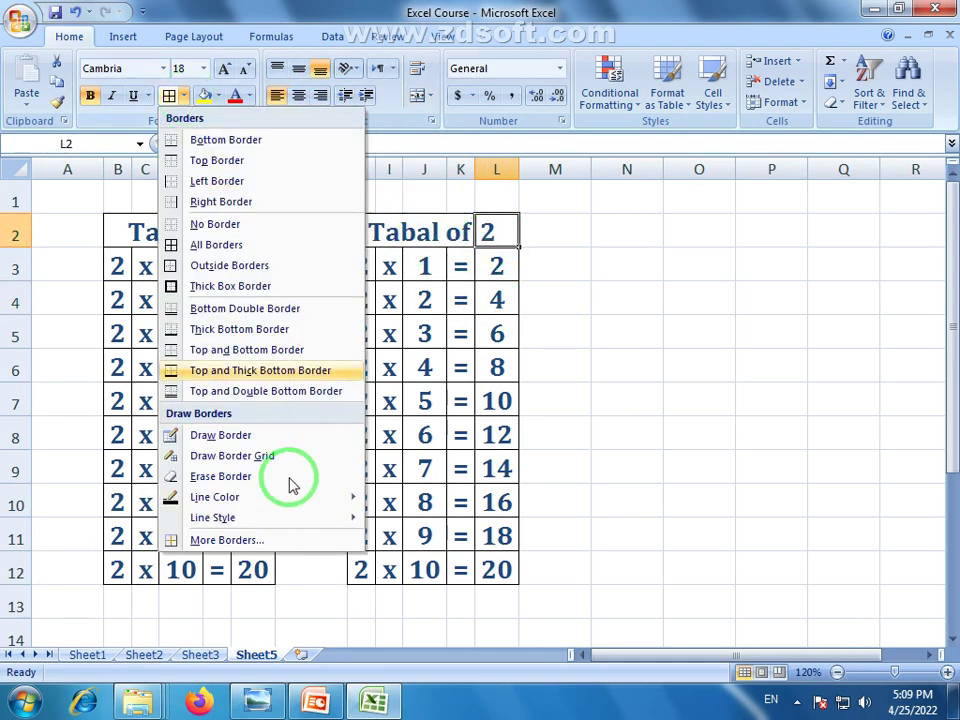
{"action": "left_click", "coordinate": [240, 540]}
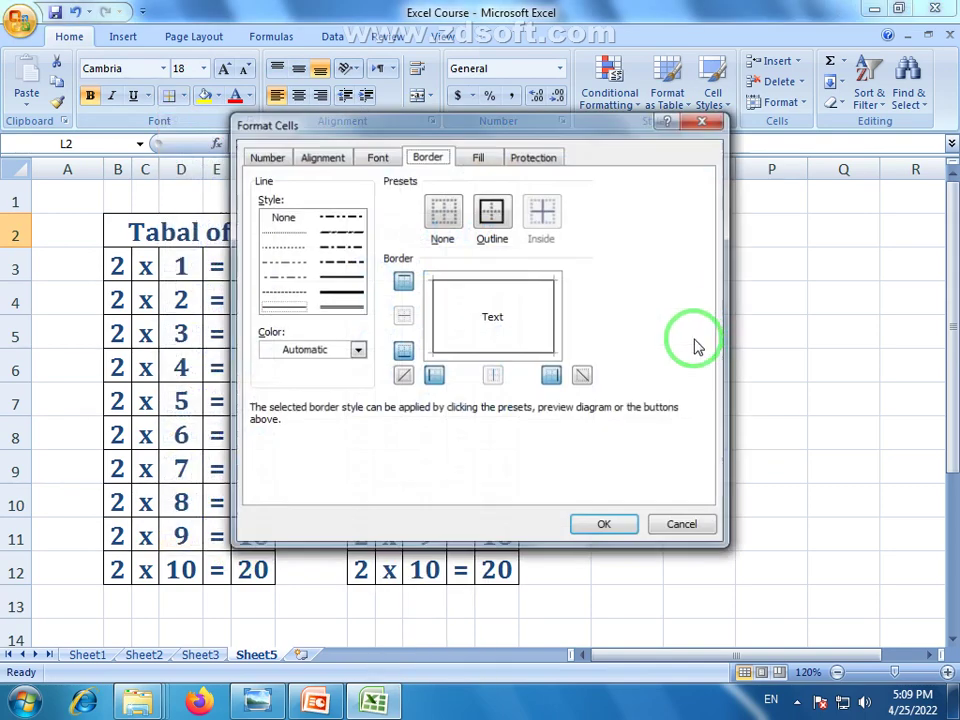
{"action": "left_click", "coordinate": [606, 521]}
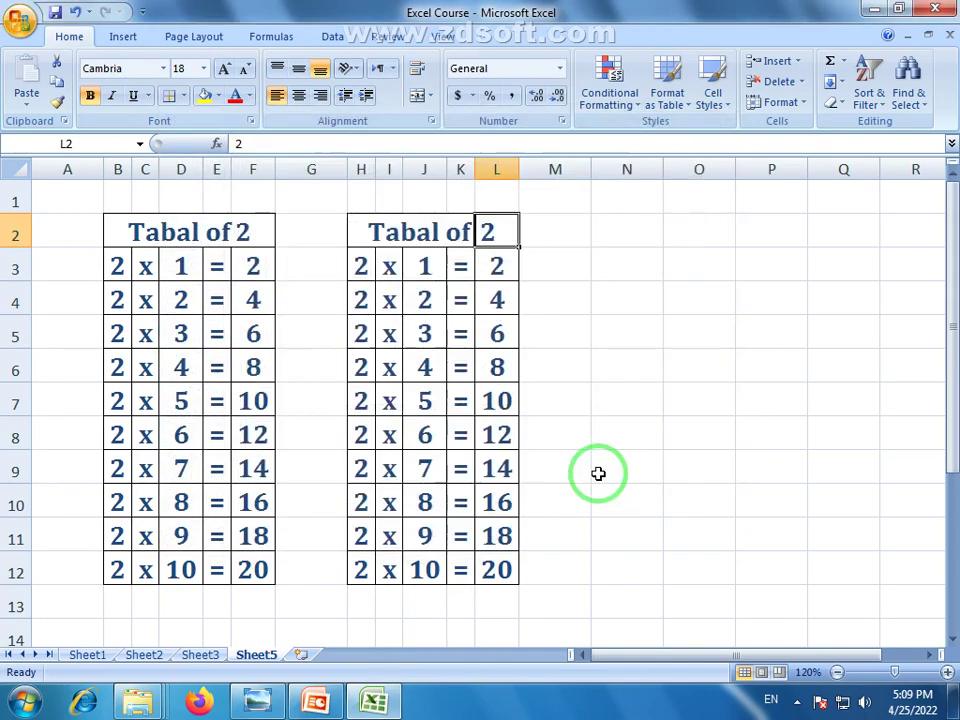
{"action": "left_click", "coordinate": [602, 371]}
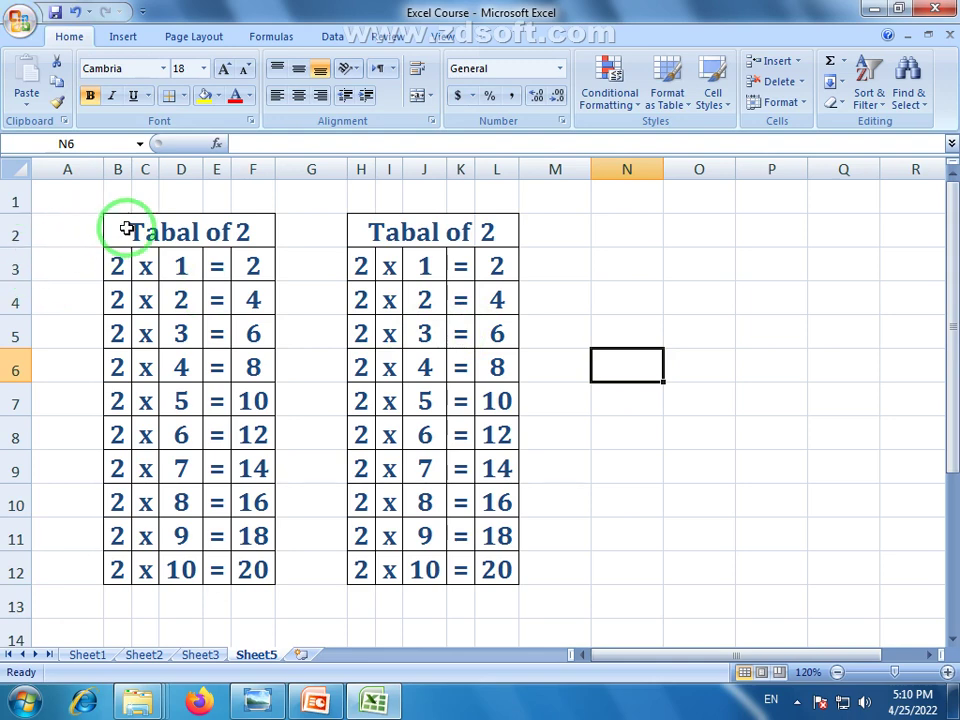
{"action": "left_click_drag", "start_coordinate": [129, 228], "coordinate": [243, 570]}
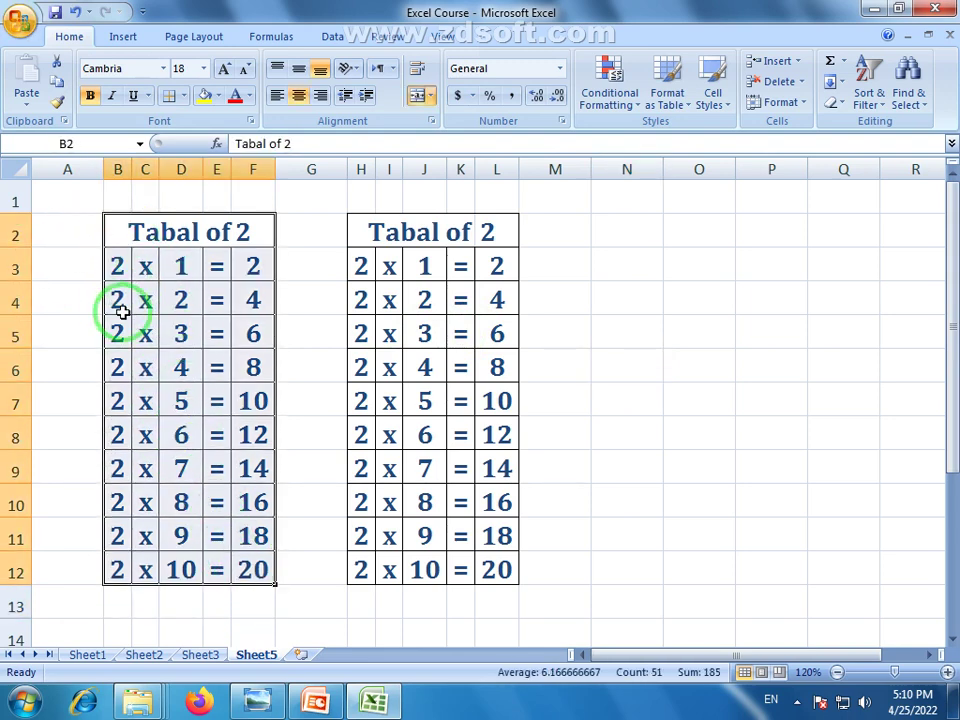
{"action": "left_click", "coordinate": [340, 342]}
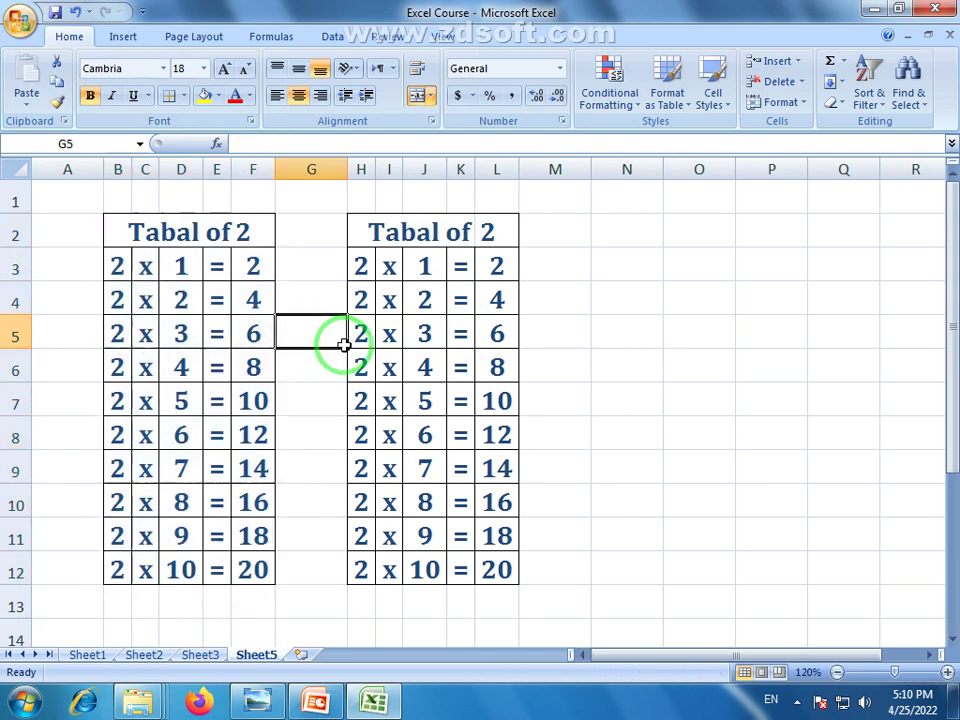
{"action": "left_click", "coordinate": [363, 232]}
{"action": "left_click", "coordinate": [360, 288]}
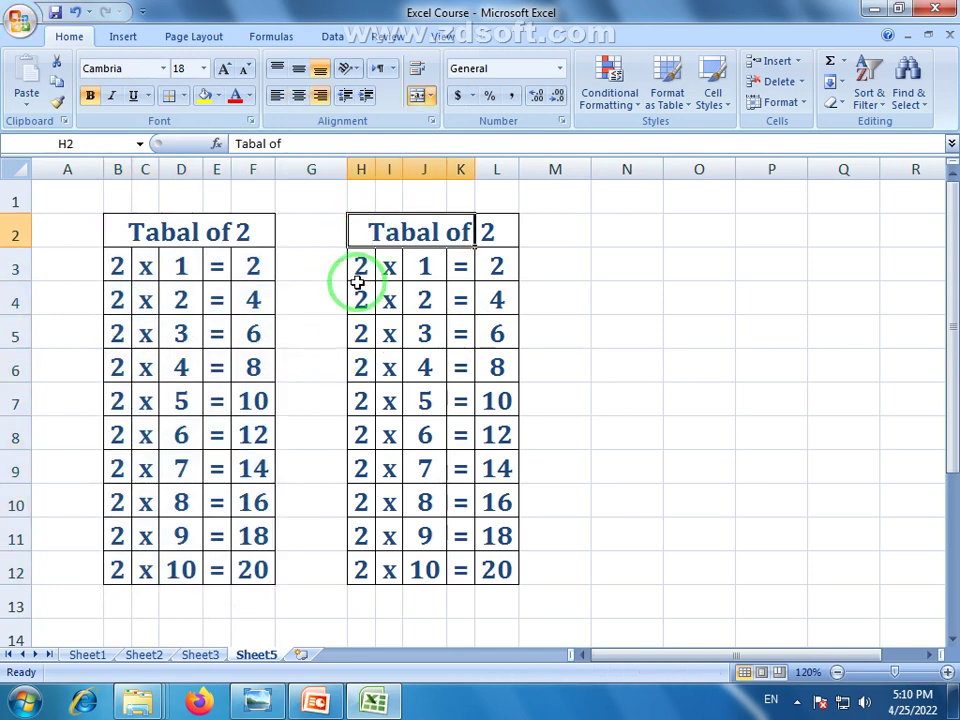
{"action": "left_click_drag", "start_coordinate": [362, 236], "coordinate": [499, 577]}
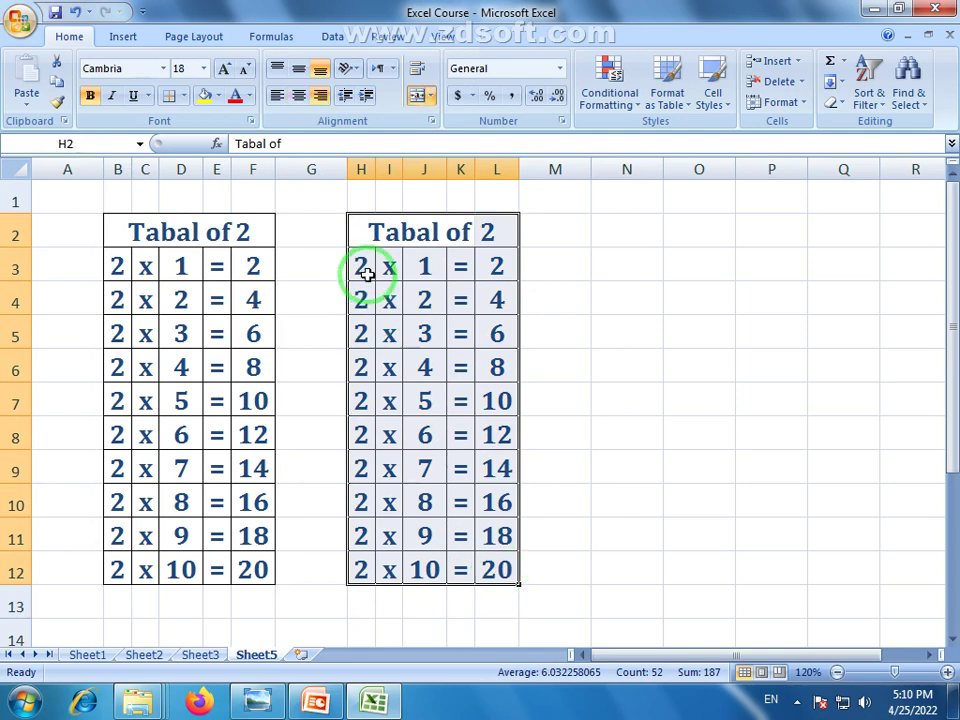
{"action": "left_click", "coordinate": [583, 572]}
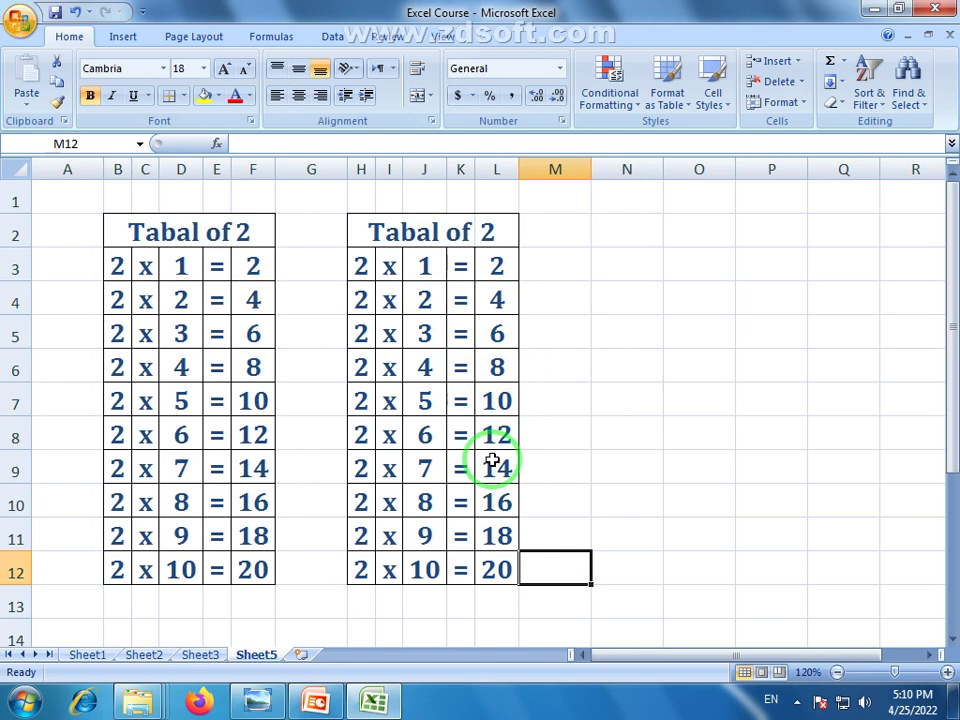
Widen columns H and I slightly and enter 3 in cell L2.
{"action": "left_click", "coordinate": [490, 236]}
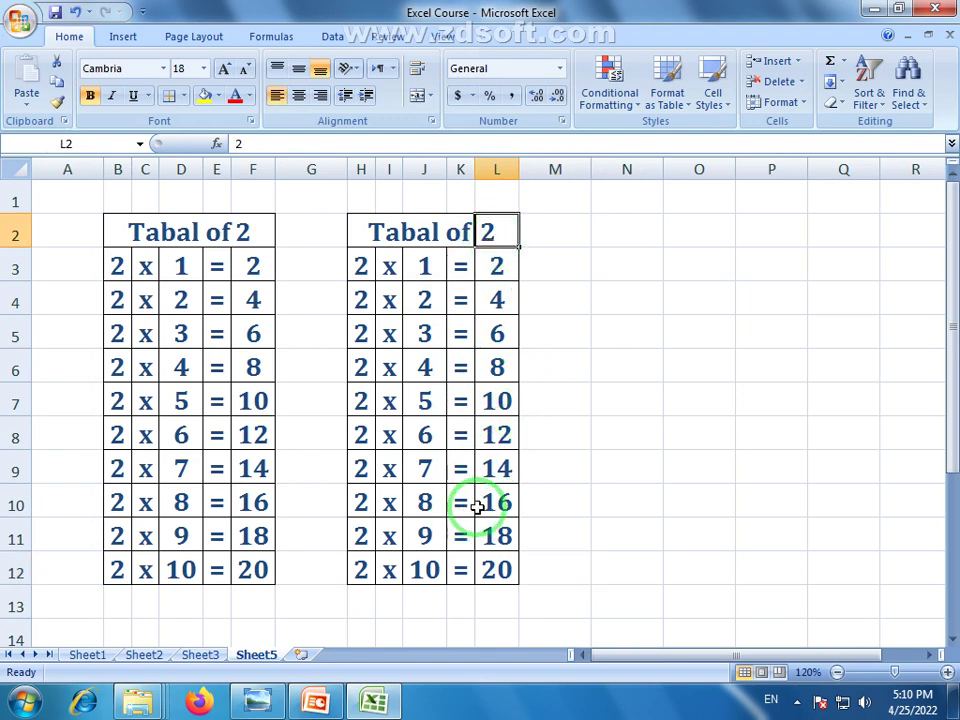
{"action": "left_click_drag", "start_coordinate": [373, 161], "coordinate": [416, 170]}
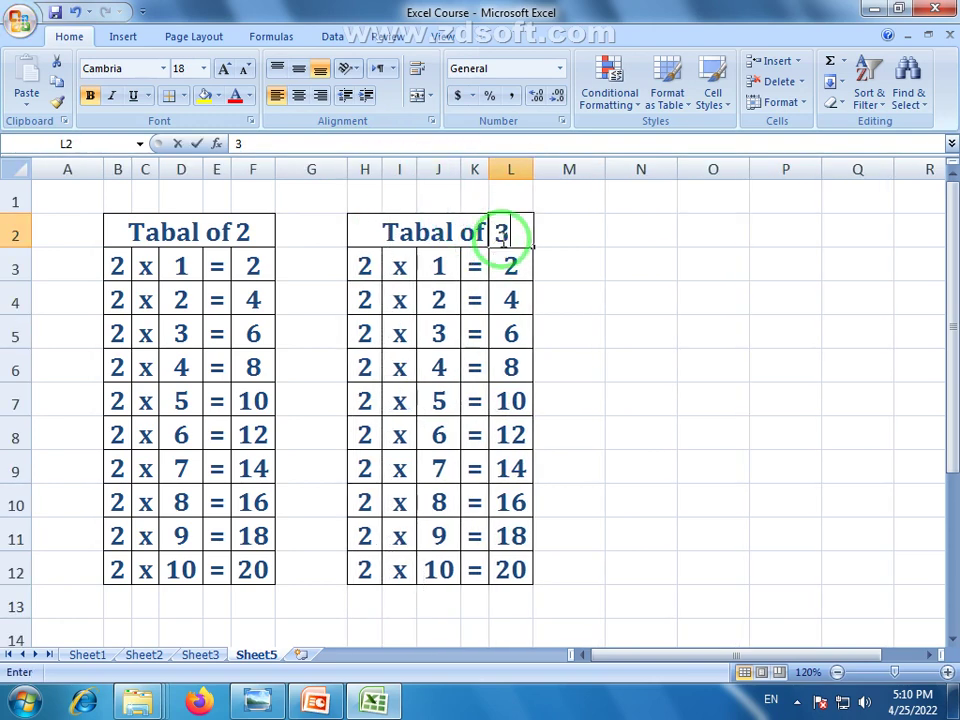
{"action": "left_click", "coordinate": [505, 262]}
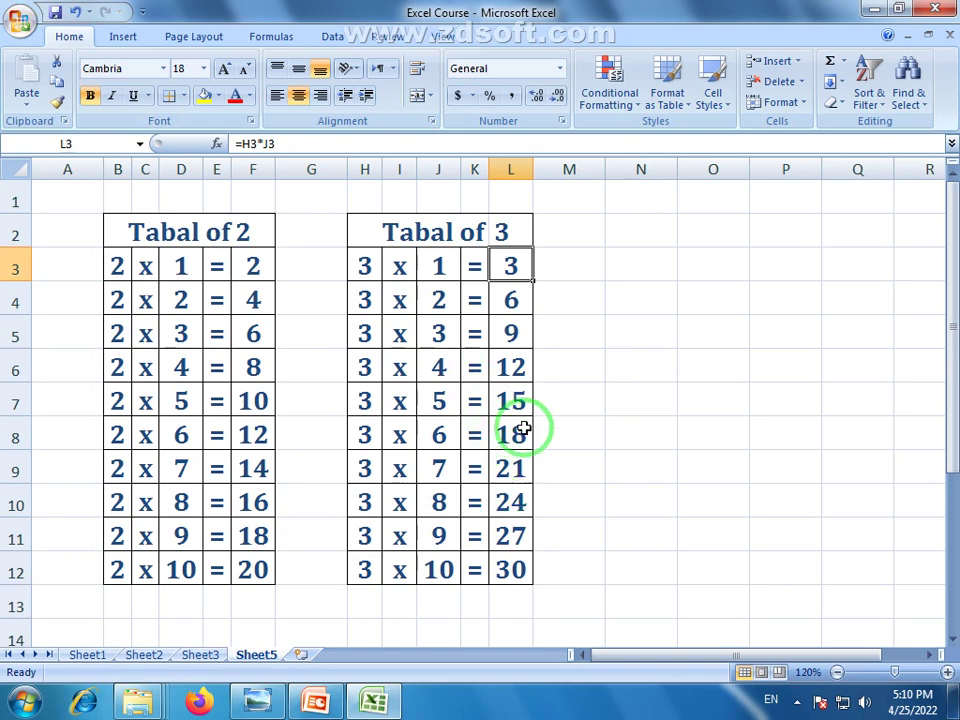
Change the table number in L2 to 6 and widen column L.
{"action": "left_click", "coordinate": [512, 231]}
{"action": "type", "text": "6"}
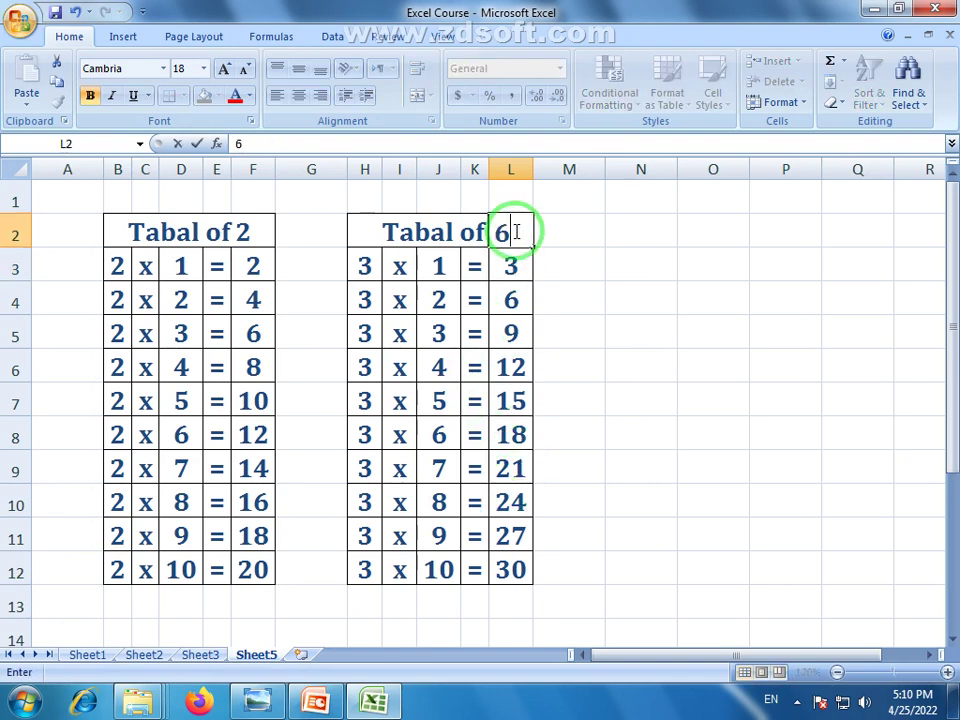
{"action": "key", "text": "Return"}
{"action": "left_click_drag", "start_coordinate": [531, 166], "coordinate": [584, 165]}
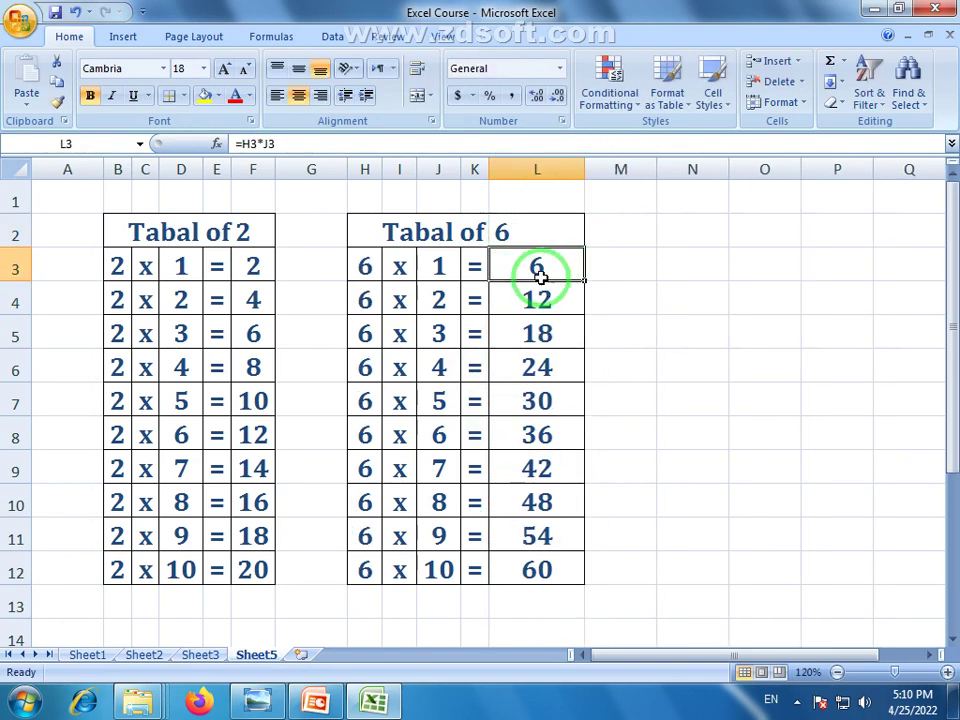
Change the table number in L2 to 52 and widen column H to fit two-digit numbers.
{"action": "left_click", "coordinate": [539, 236]}
{"action": "type", "text": "52"}
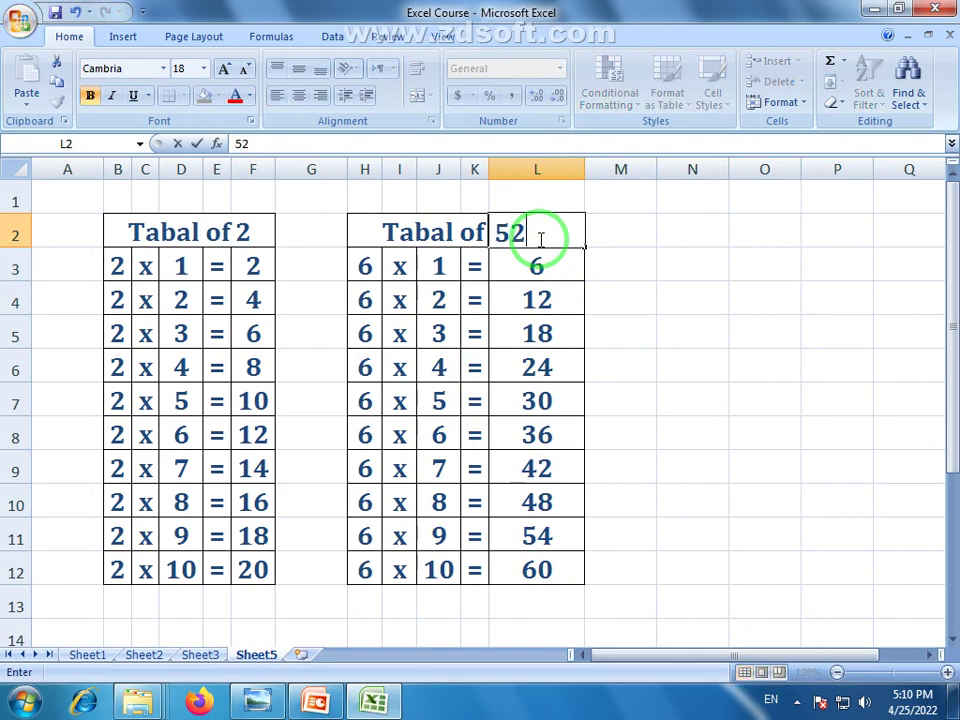
{"action": "key", "text": "Return"}
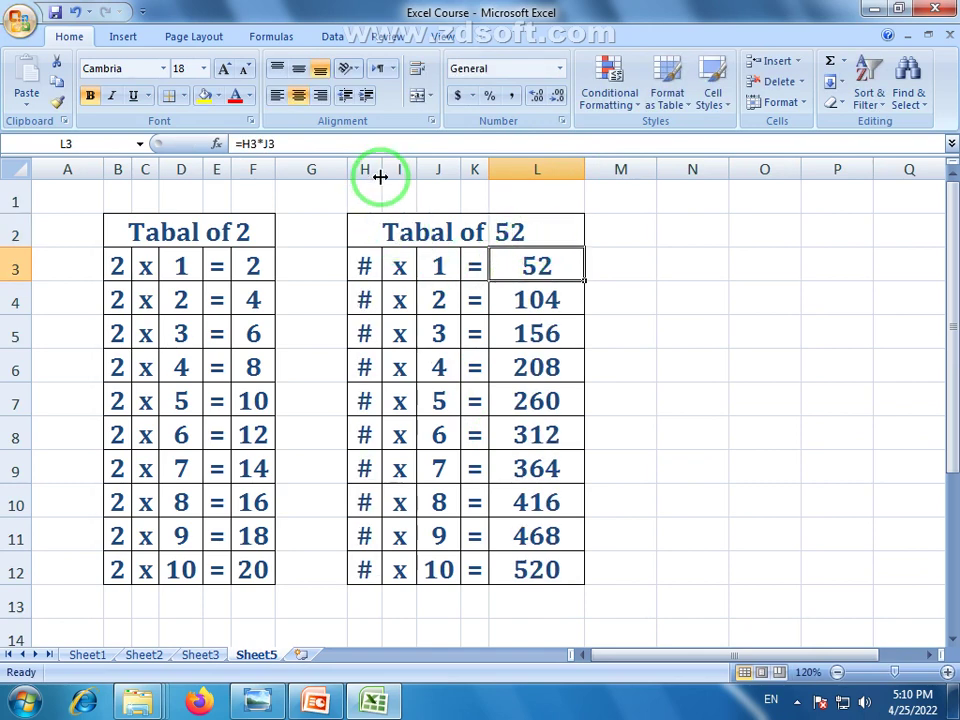
{"action": "left_click_drag", "start_coordinate": [382, 170], "coordinate": [392, 172]}
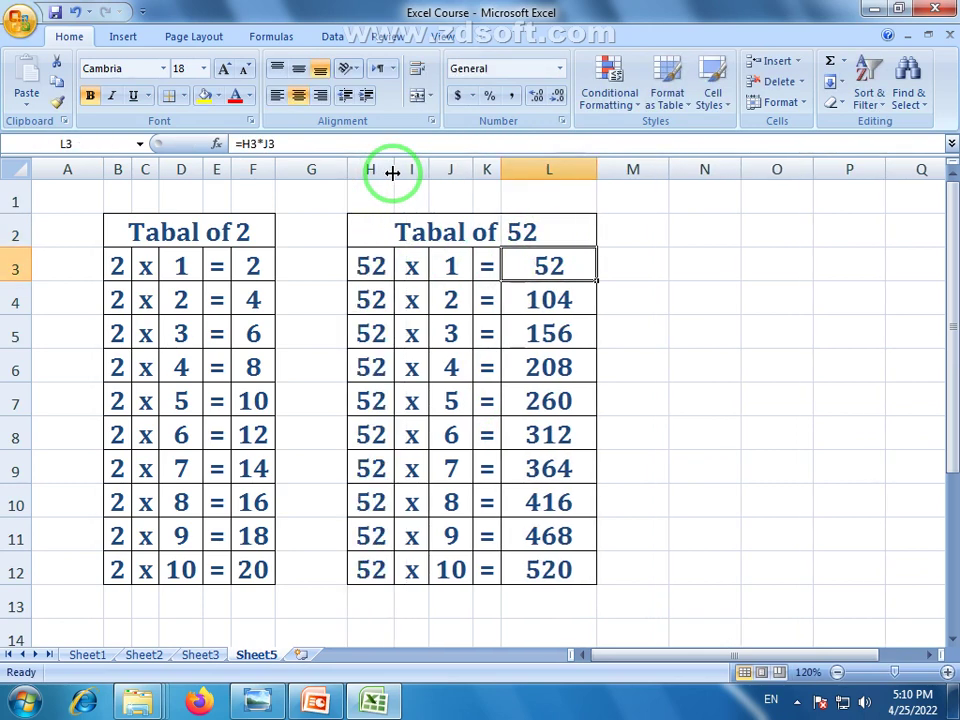
Change the table number in L2 to 3.
{"action": "left_click", "coordinate": [552, 232]}
{"action": "type", "text": "3"}
{"action": "key", "text": "Return"}
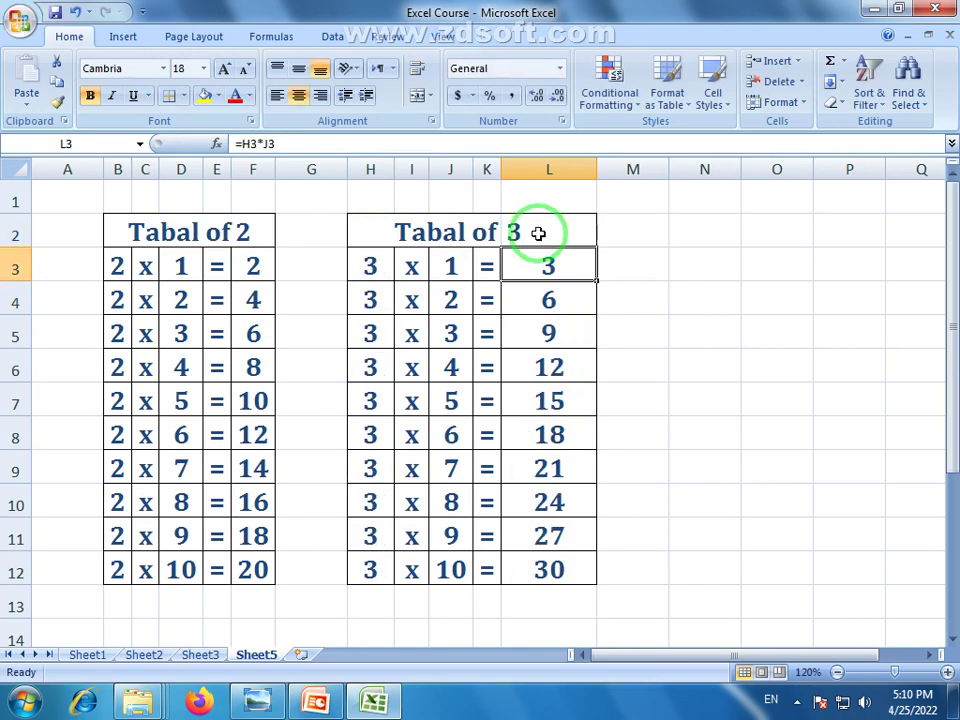
Change the table number in L2 to 5 and narrow column L.
{"action": "left_click", "coordinate": [537, 231]}
{"action": "type", "text": "5"}
{"action": "key", "text": "Return"}
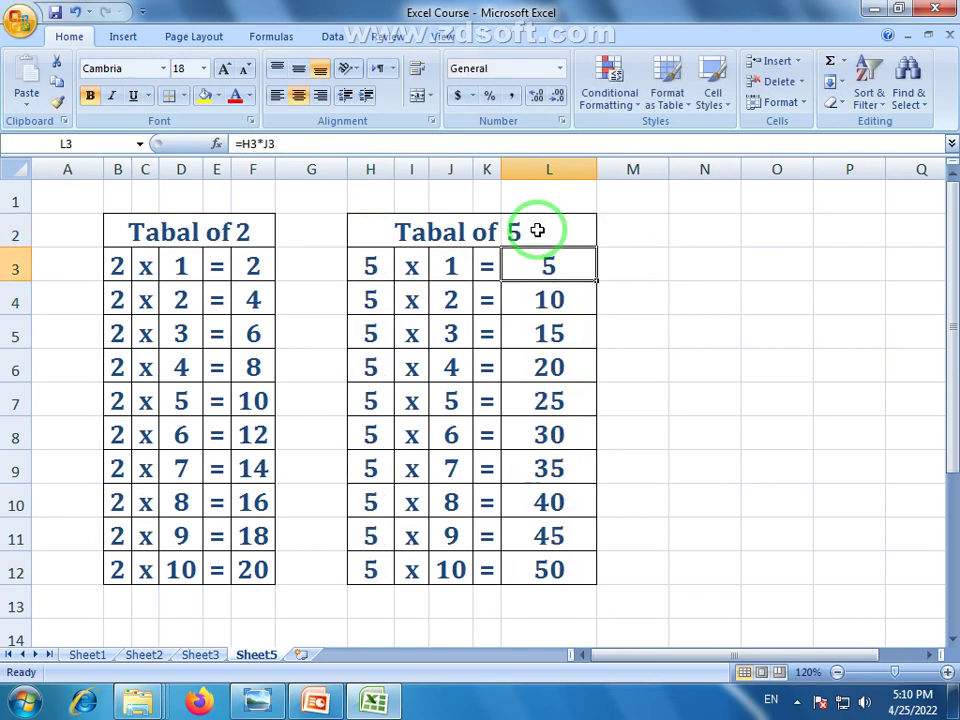
{"action": "left_click_drag", "start_coordinate": [597, 175], "coordinate": [561, 176]}
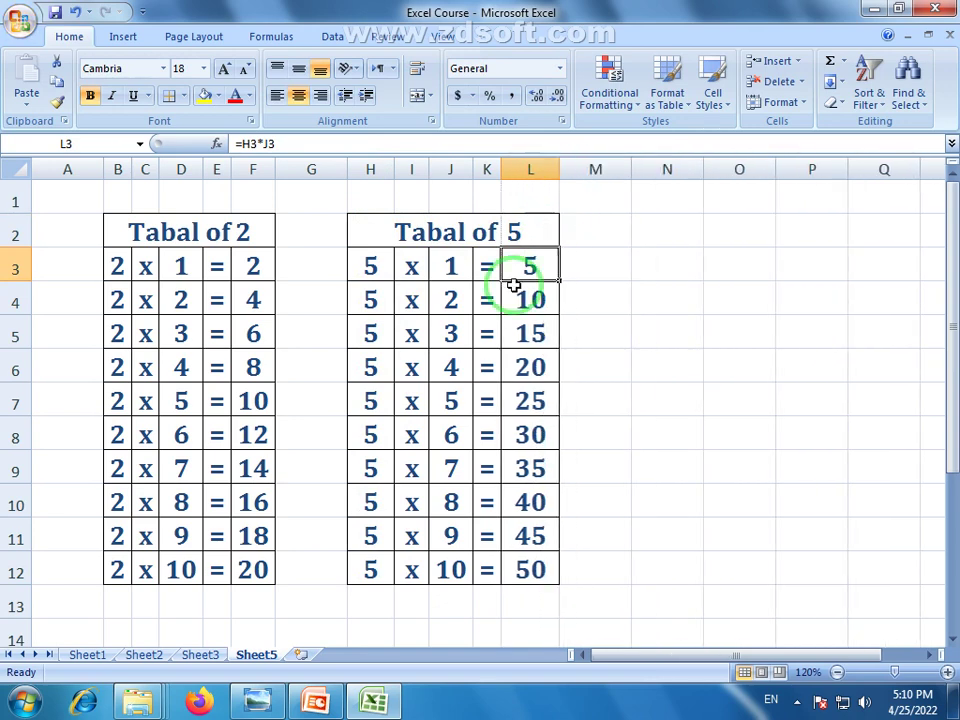
{"action": "left_click", "coordinate": [686, 448]}
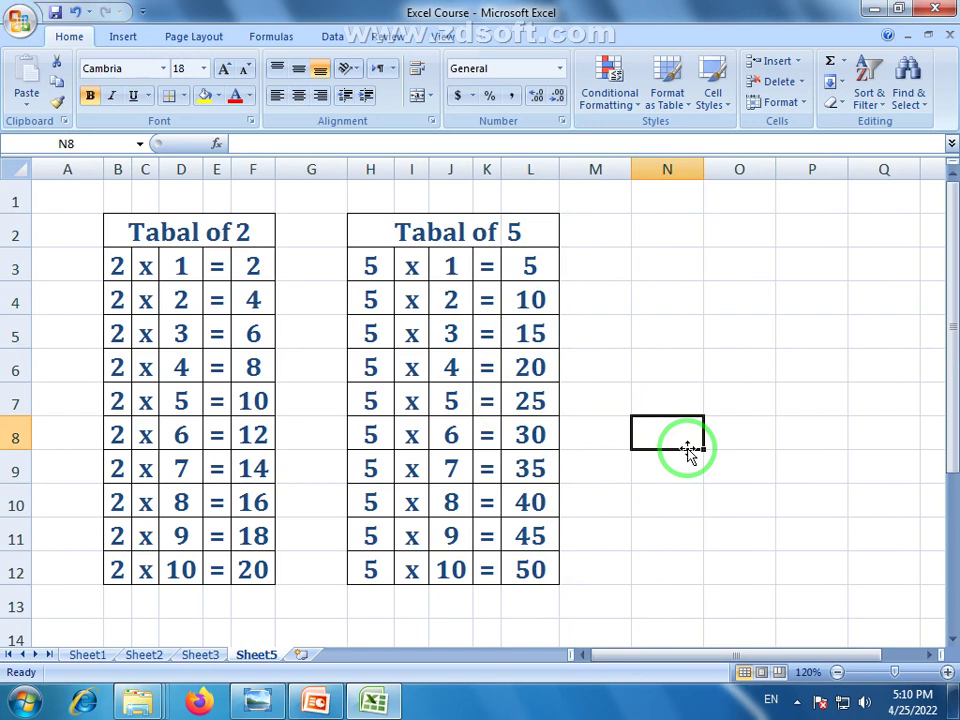
Examine the number in L2 and how the products in L6, L7 and L9 reference columns H and J.
{"action": "left_click", "coordinate": [514, 233]}
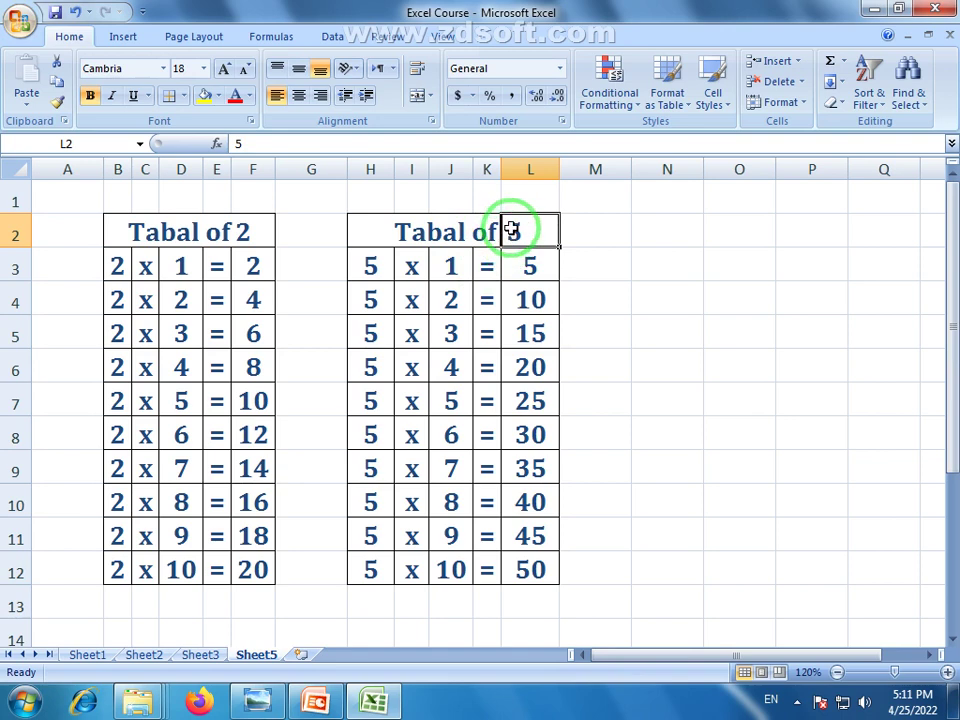
{"action": "left_click", "coordinate": [366, 370]}
{"action": "left_click", "coordinate": [523, 367]}
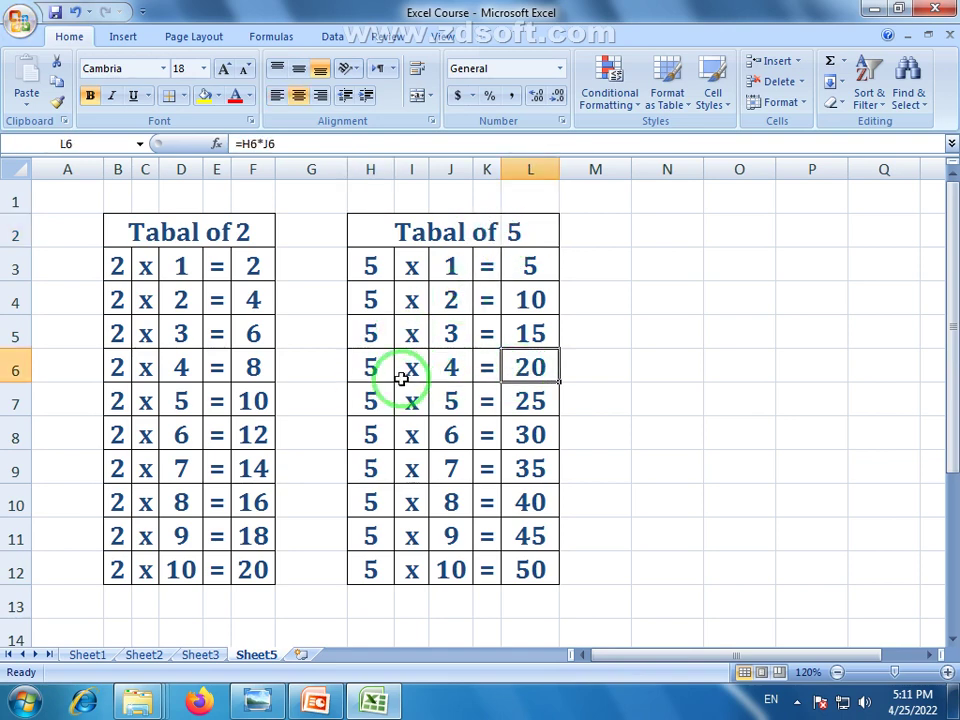
{"action": "left_click", "coordinate": [372, 400]}
{"action": "left_click", "coordinate": [535, 405]}
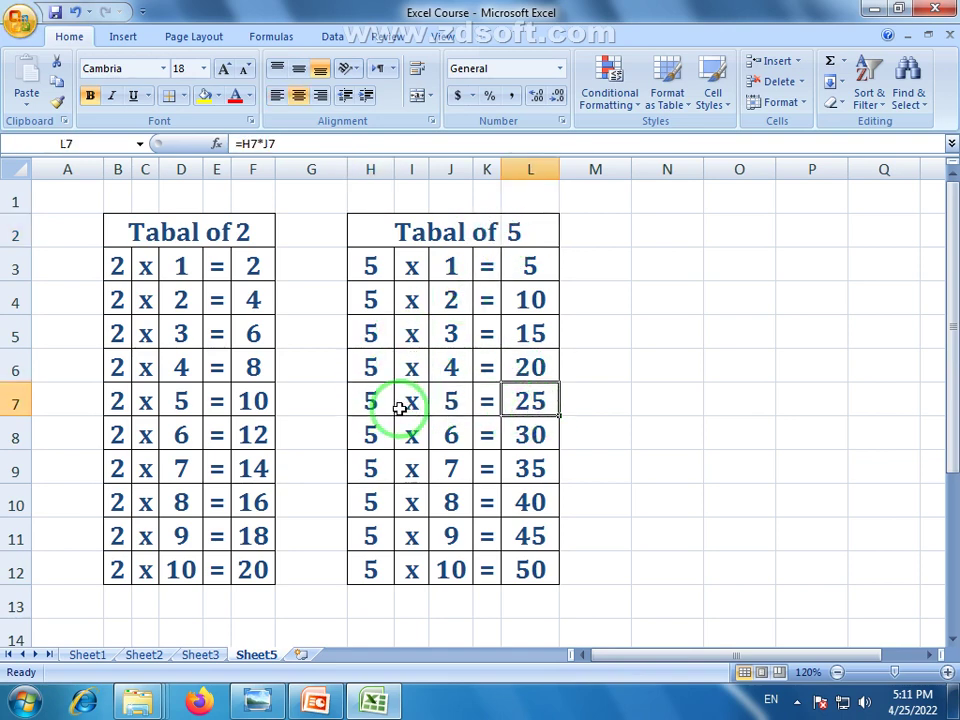
{"action": "left_click", "coordinate": [362, 405]}
{"action": "left_click", "coordinate": [455, 399]}
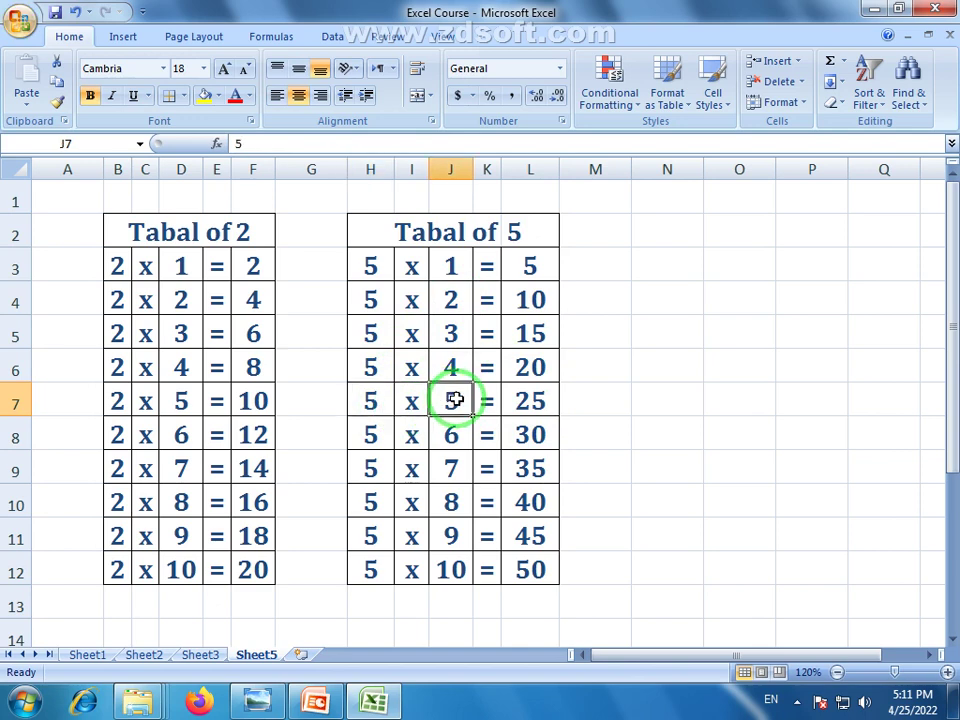
{"action": "left_click", "coordinate": [457, 472]}
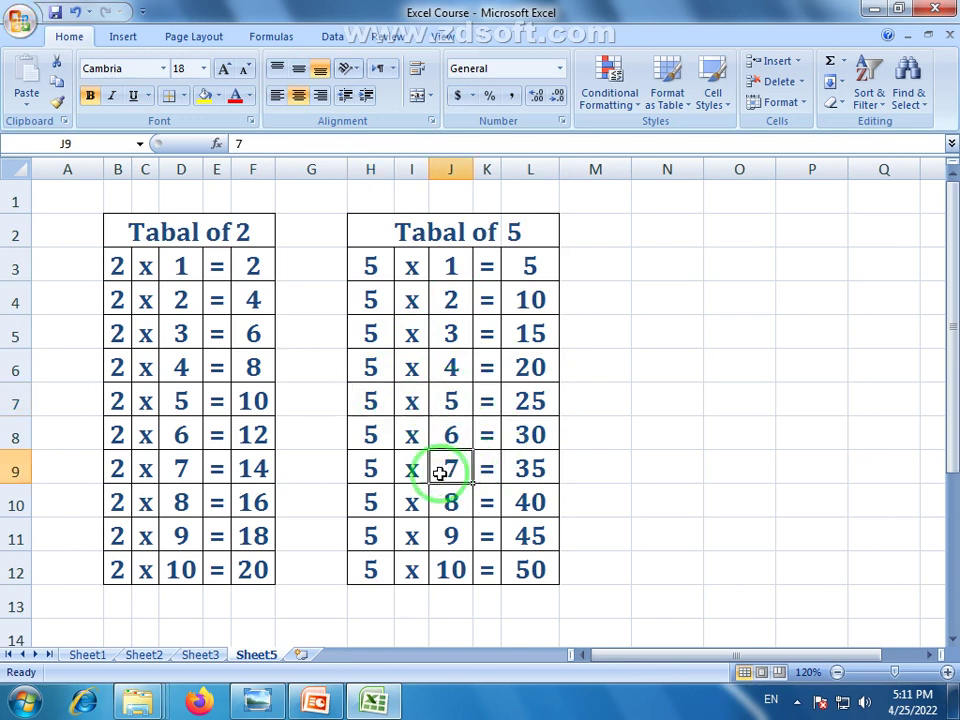
{"action": "left_click", "coordinate": [378, 475]}
{"action": "left_click", "coordinate": [538, 471]}
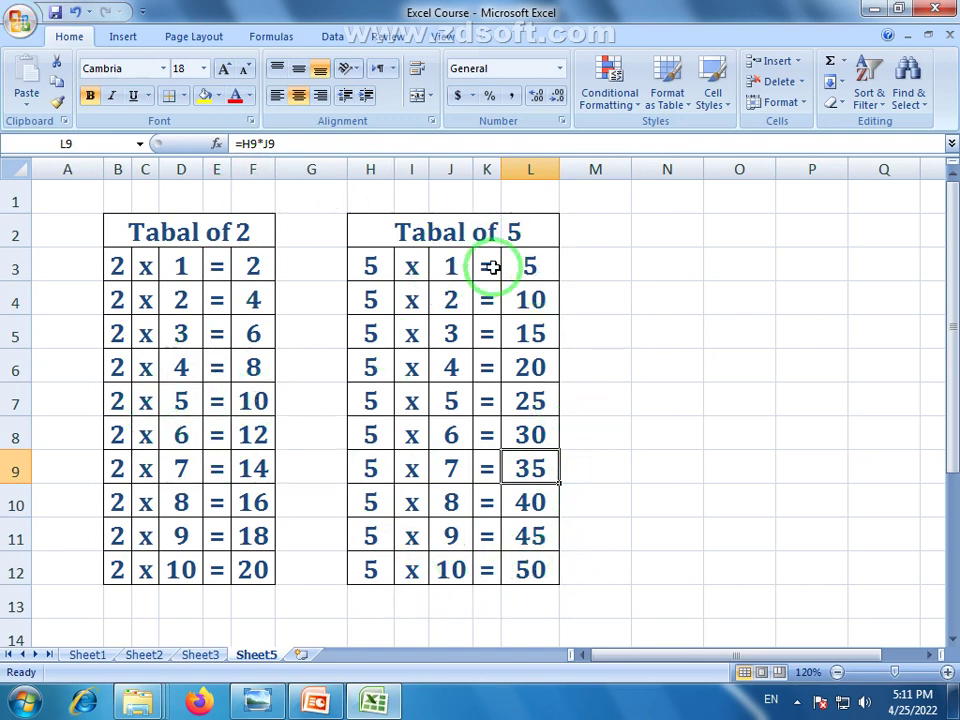
Autofit the widths of columns H to L and set the table number in L2 to 2.
{"action": "left_click_drag", "start_coordinate": [528, 169], "coordinate": [377, 169]}
{"action": "left_click", "coordinate": [490, 220]}
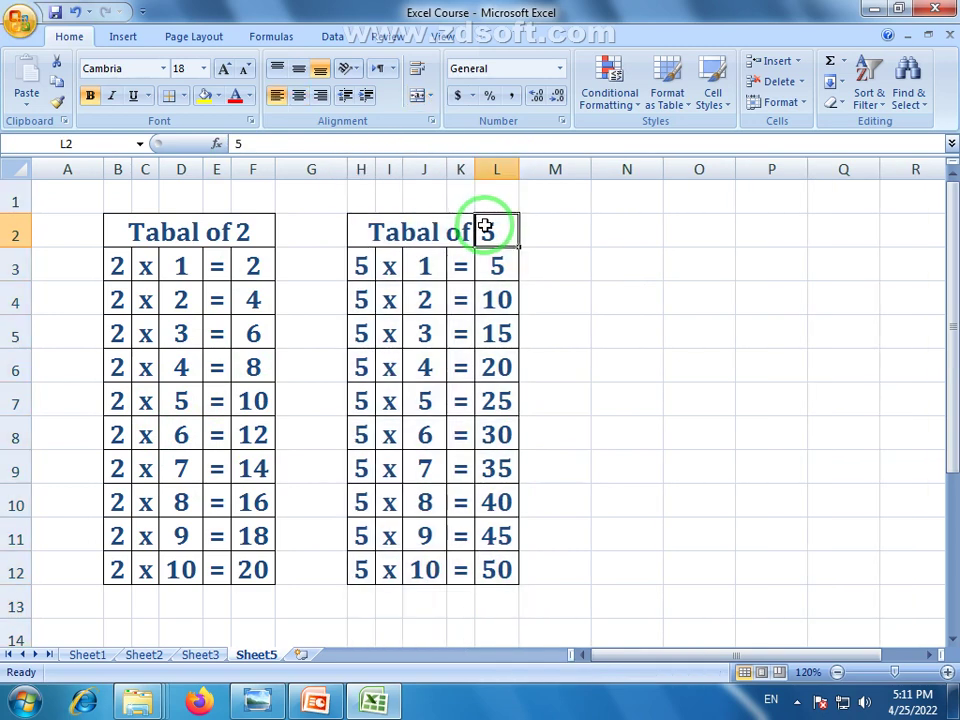
{"action": "type", "text": "2"}
{"action": "key", "text": "Return"}
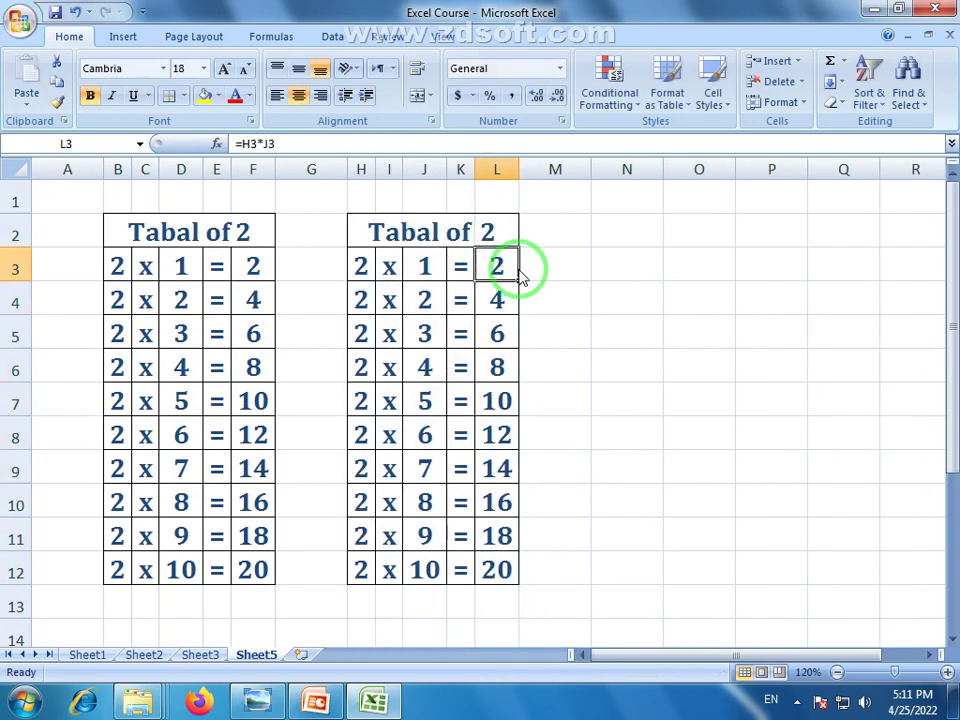
{"action": "left_click", "coordinate": [598, 292]}
{"action": "left_click_drag", "start_coordinate": [500, 169], "coordinate": [362, 170]}
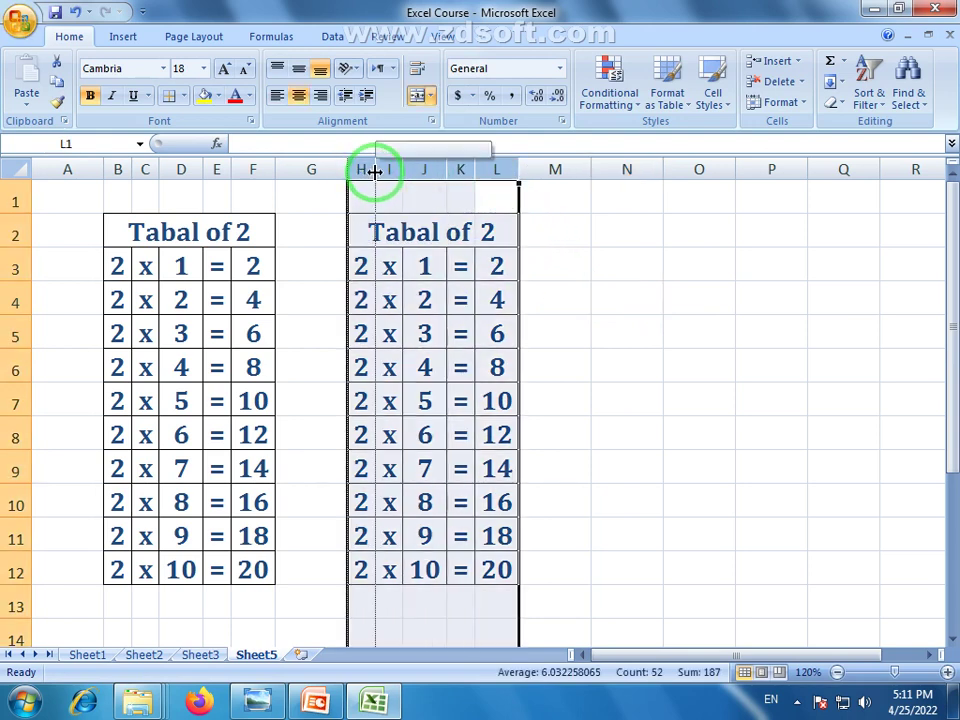
{"action": "left_click", "coordinate": [578, 363]}
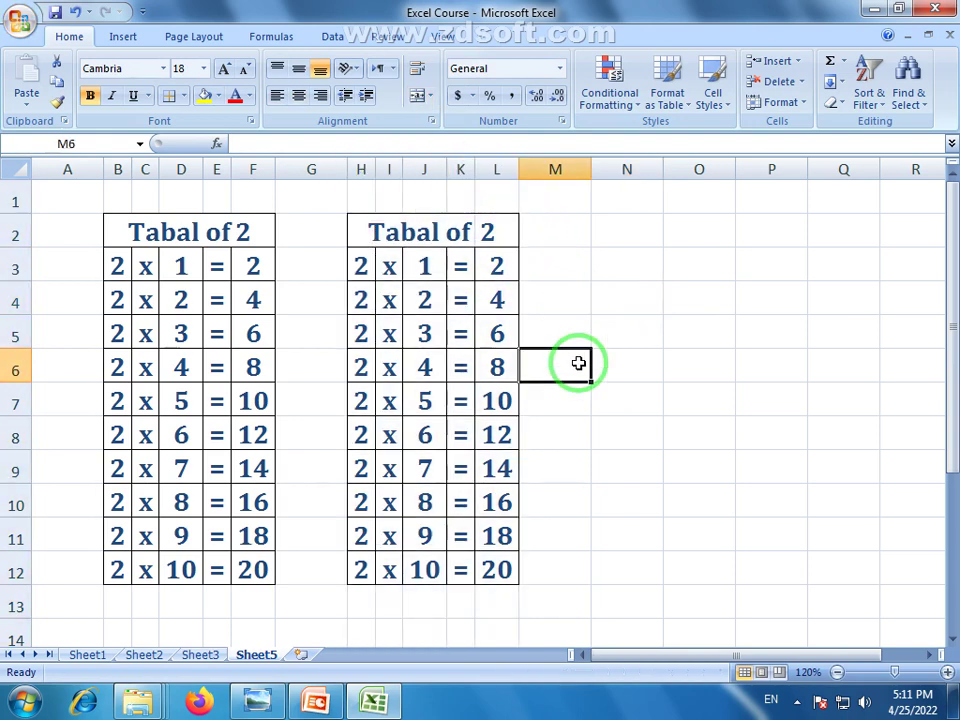